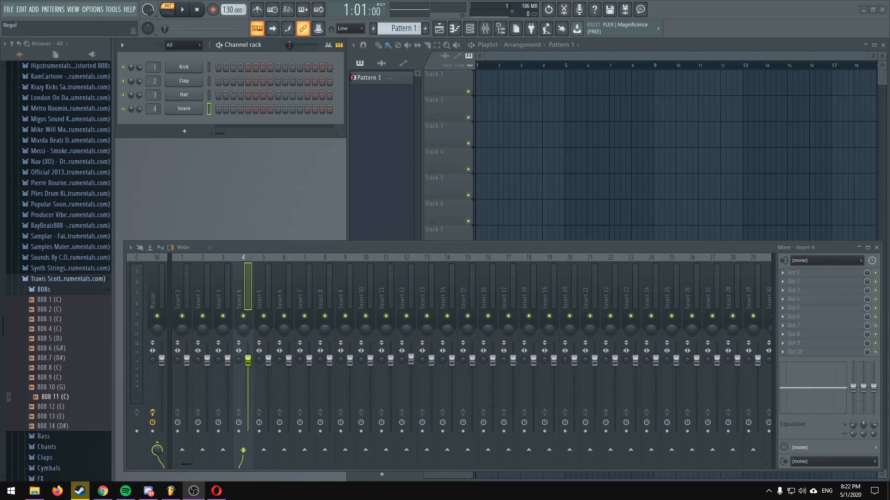
# Step: Switch to Opera, open Tunebat's Key & BPM Finder and upload "128 BPM PLvsAA OST - 1-03 - Puzzles 8.mp3" for analysis
pyautogui.click(216, 490)
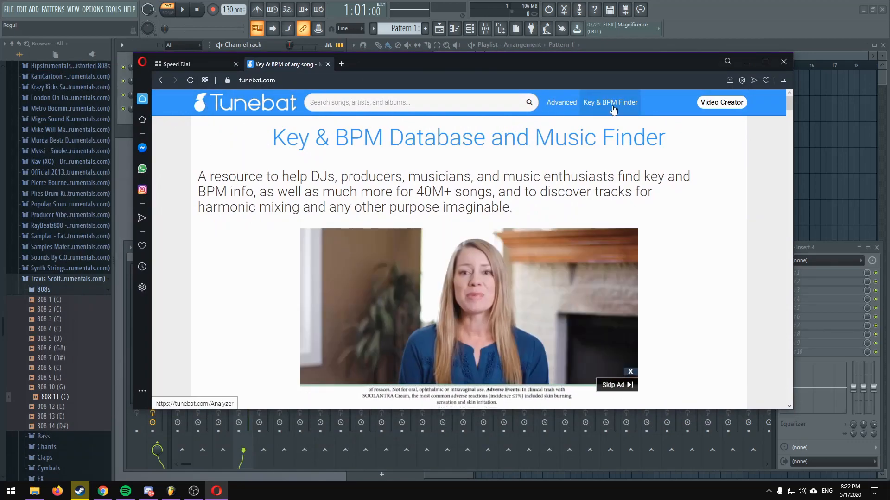
pyautogui.click(616, 108)
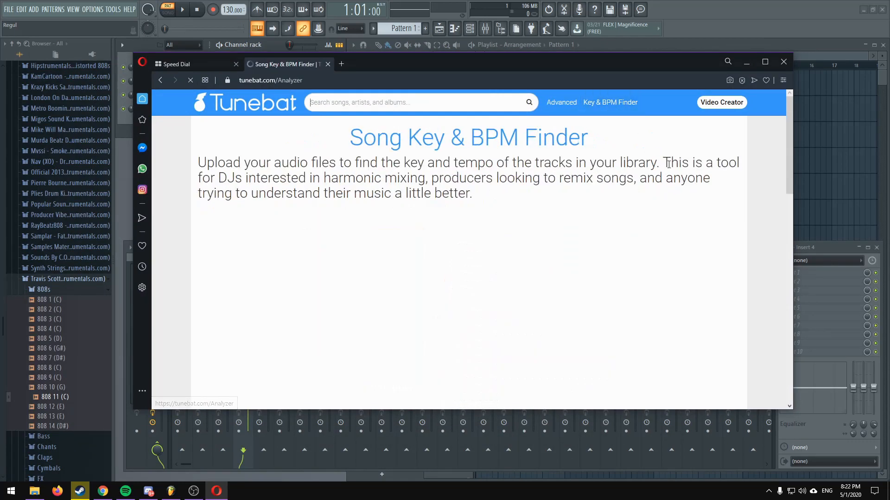
pyautogui.scroll(-2, 688, 186)
pyautogui.scroll(-2, 687, 177)
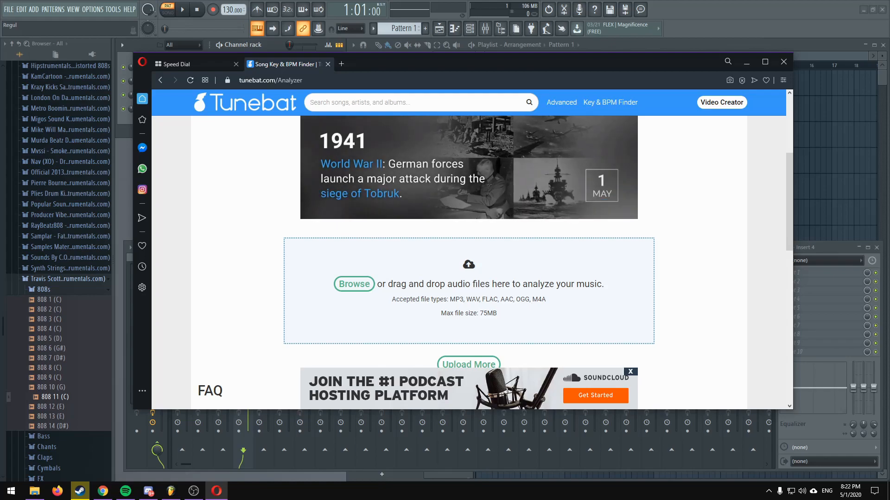
pyautogui.moveTo(512, 252); pyautogui.dragTo(513, 276)
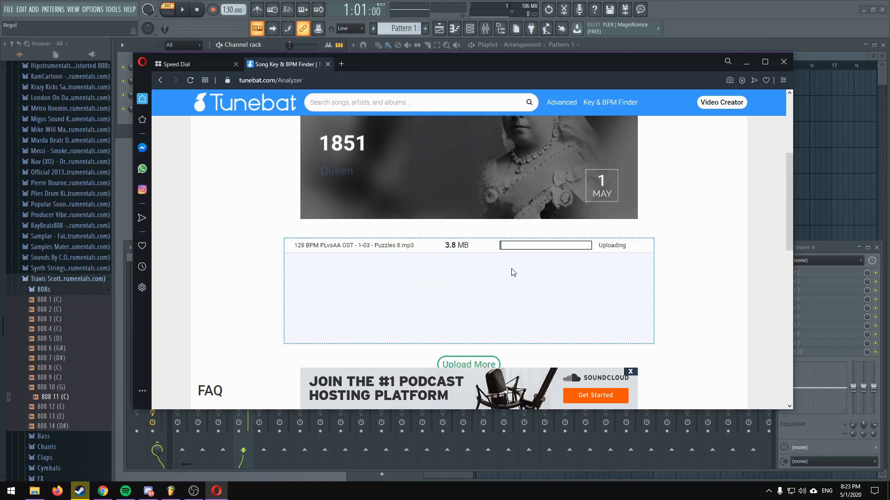
pyautogui.scroll(-1, 667, 264)
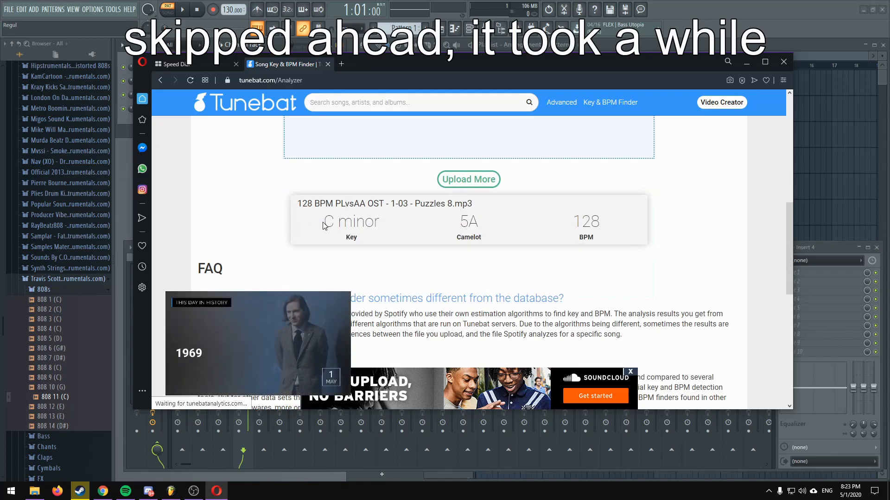
# Step: Read the detected key and BPM in the analysis result for the uploaded track
pyautogui.moveTo(324, 226); pyautogui.dragTo(384, 226)
pyautogui.moveTo(573, 223); pyautogui.dragTo(615, 225)
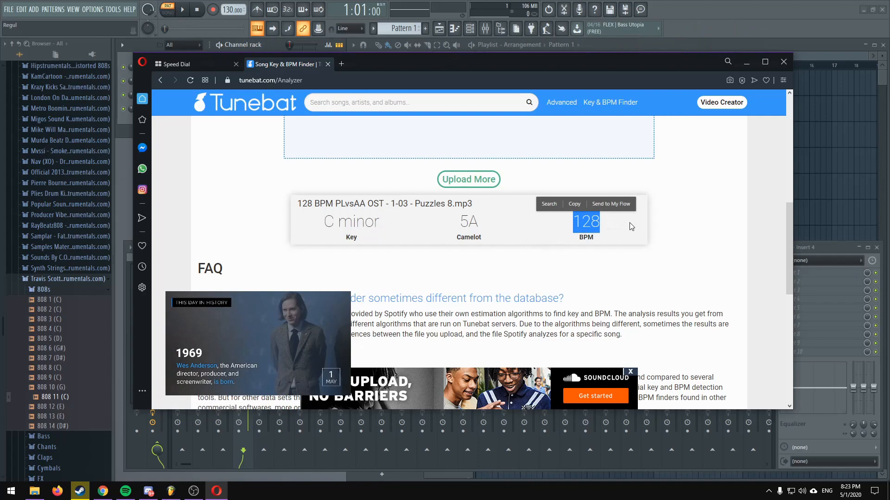
# Step: Switch to FL Studio, set the project tempo to 128 BPM and place the Puzzles 8 track on playlist Track 1
pyautogui.click(692, 10)
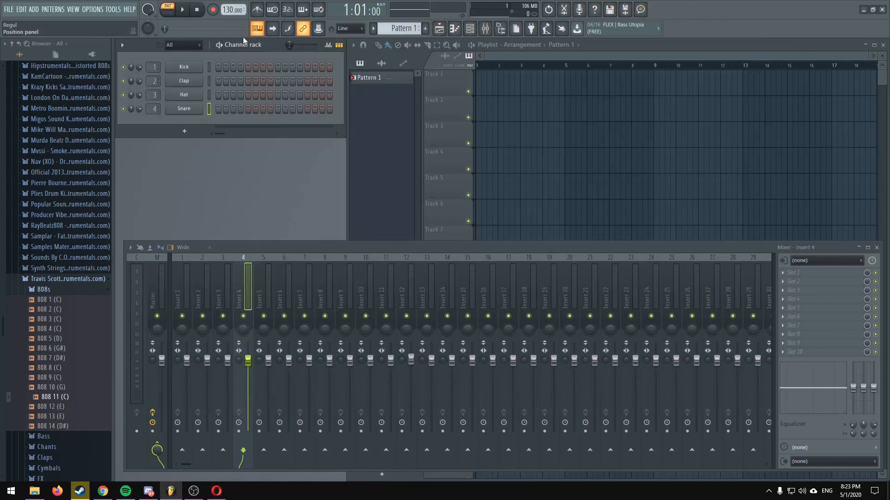
pyautogui.moveTo(232, 10); pyautogui.dragTo(232, 13)
pyautogui.moveTo(104, 254); pyautogui.dragTo(565, 69)
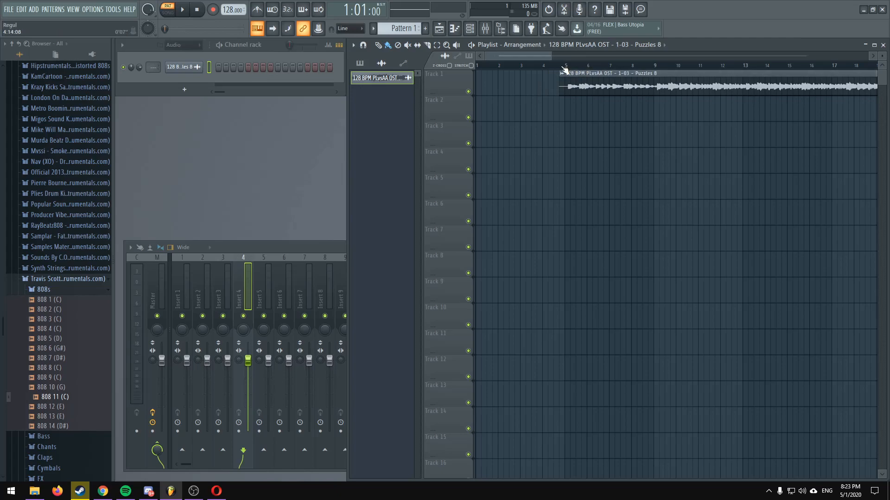
# Step: Shift the audio clip on Track 1 slightly earlier so its louder section starts exactly on bar 9
pyautogui.scroll(4, 577, 66)
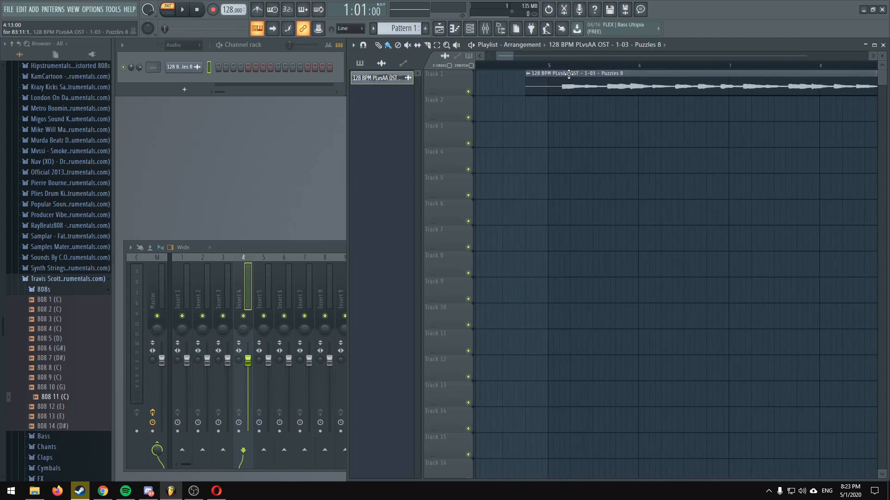
pyautogui.scroll(-3, 617, 70)
pyautogui.scroll(-3, 618, 70)
pyautogui.scroll(3, 675, 93)
pyautogui.scroll(3, 657, 71)
pyautogui.scroll(-3, 563, 71)
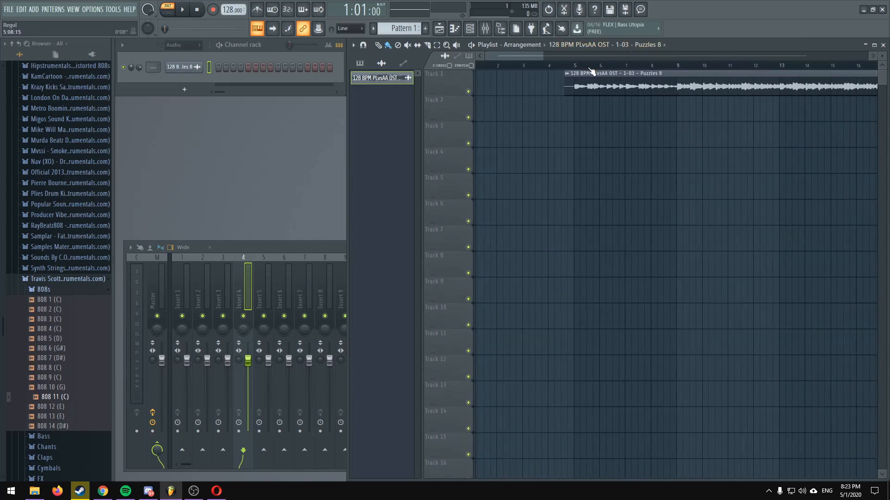
pyautogui.scroll(5, 677, 70)
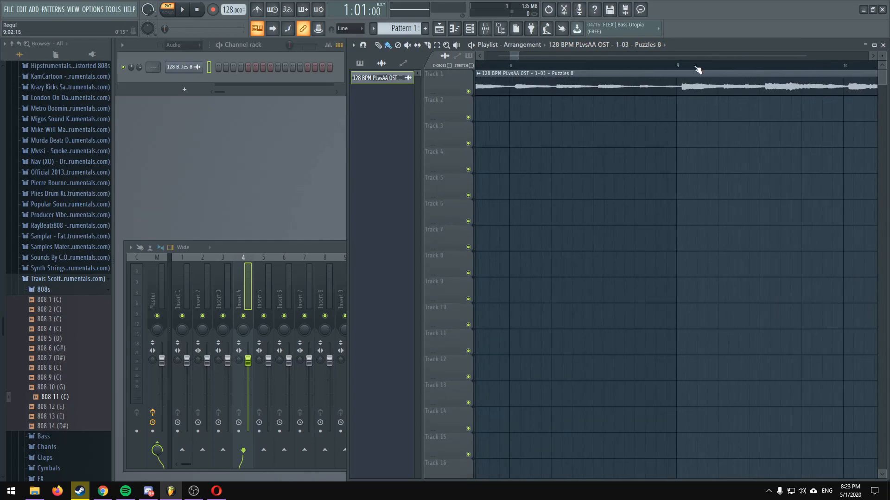
pyautogui.scroll(3, 686, 72)
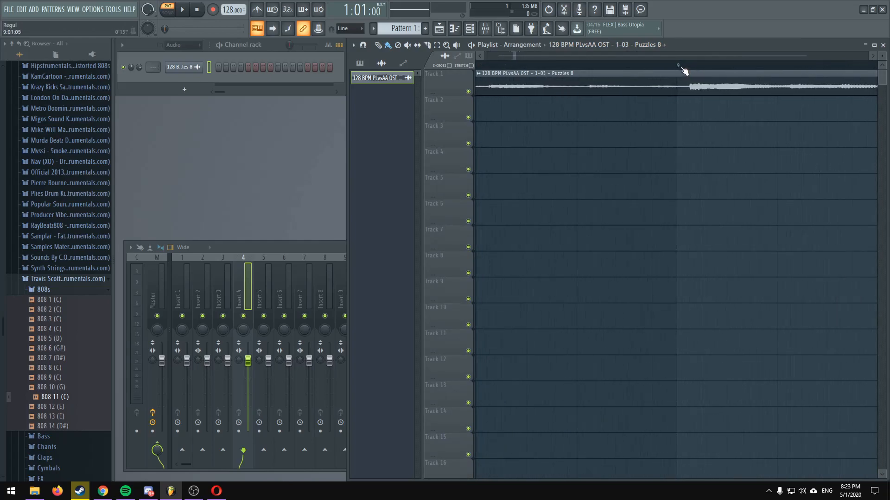
pyautogui.moveTo(709, 74); pyautogui.dragTo(687, 73)
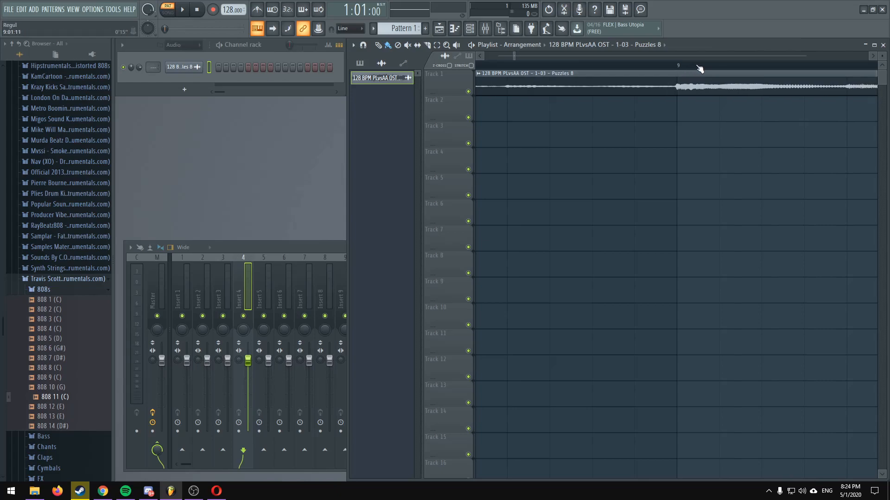
# Step: Turn on the metronome and play the song from bar 5 to check the clip's timing against the beat
pyautogui.scroll(-5, 700, 68)
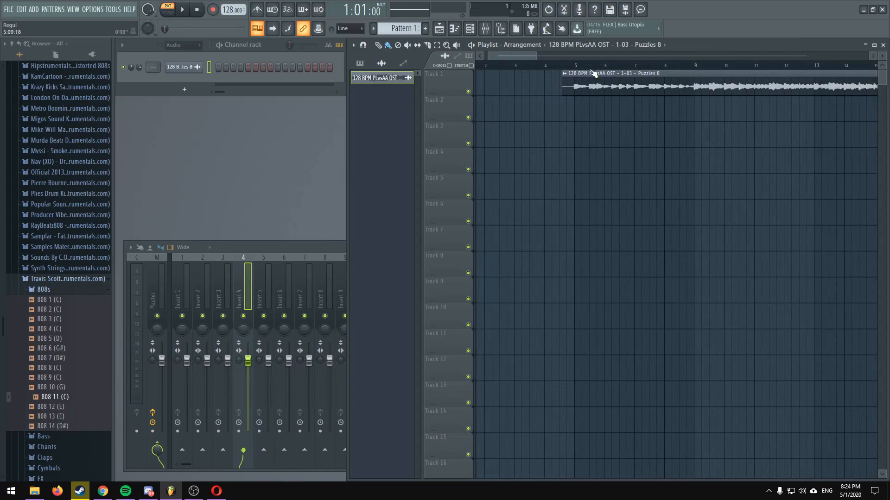
pyautogui.click(575, 67)
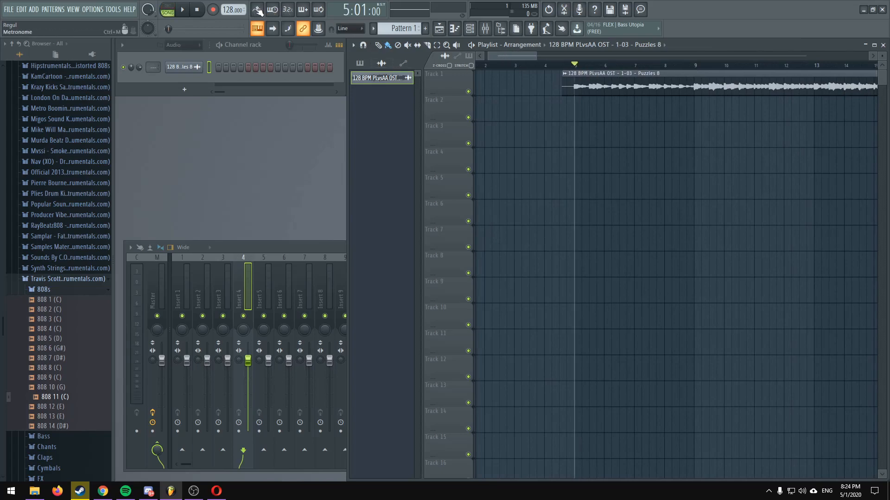
pyautogui.click(259, 10)
pyautogui.click(472, 45)
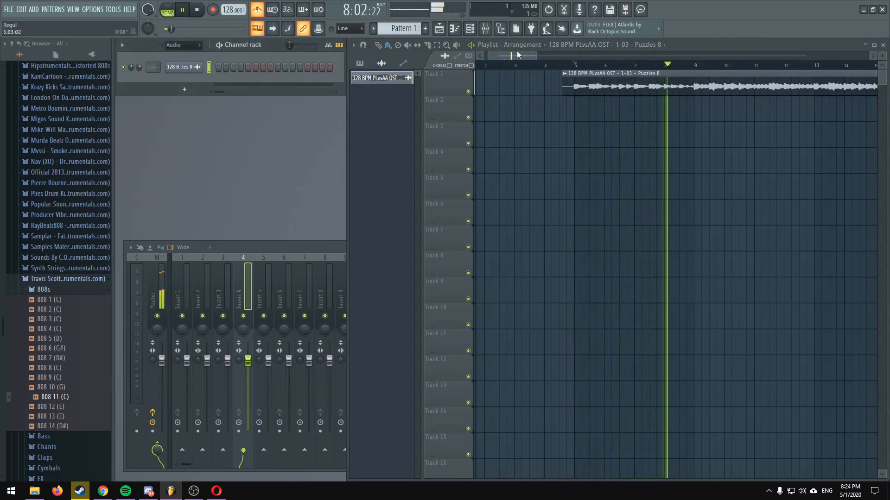
pyautogui.click(473, 46)
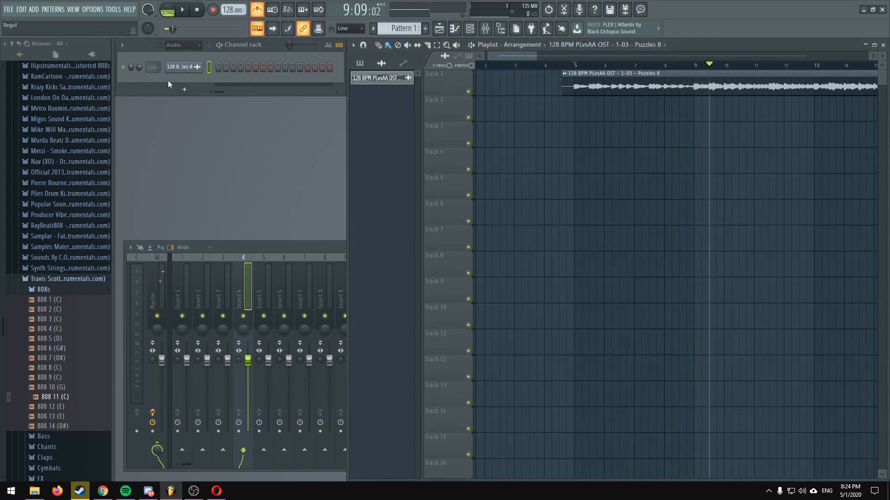
# Step: Route the Puzzles 8 audio clip channel to mixer insert 1 and show all channels in the channel rack
pyautogui.moveTo(153, 68); pyautogui.dragTo(153, 62)
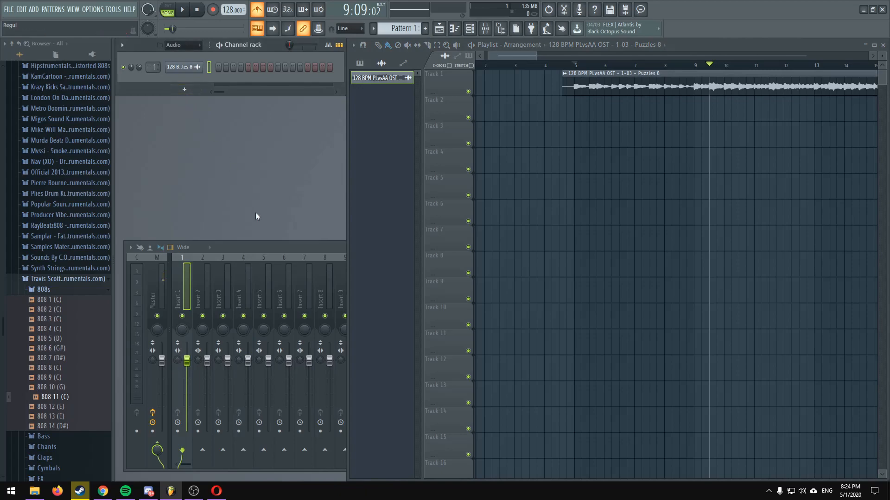
pyautogui.click(178, 46)
pyautogui.click(179, 53)
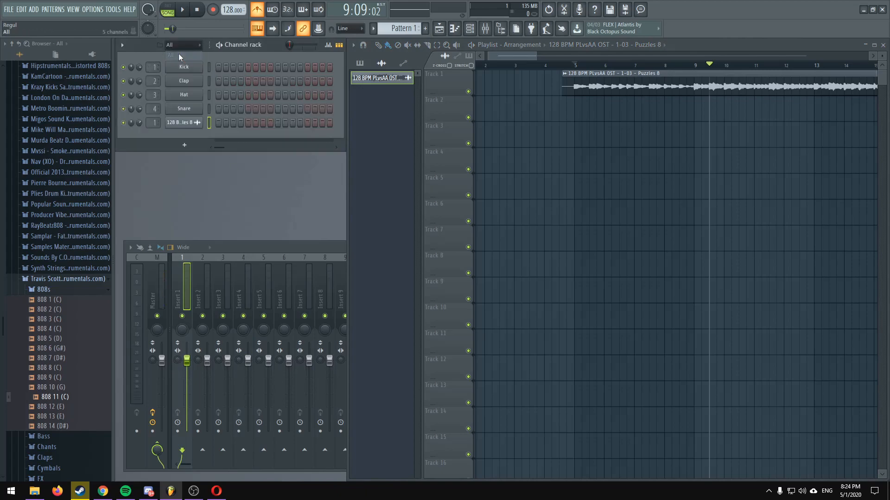
# Step: Delete the Kick, Clap, Hat and Snare channels from the channel rack, leaving only the Puzzles 8 audio clip
pyautogui.rightClick(184, 69)
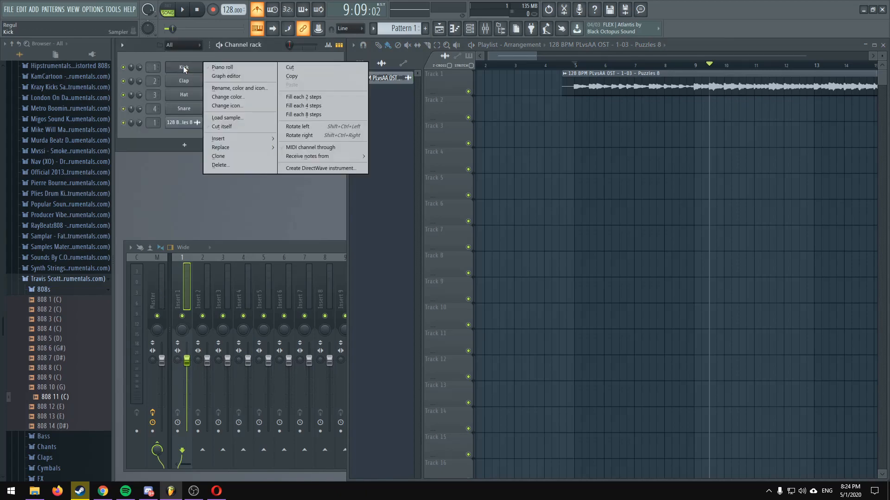
pyautogui.press('d')
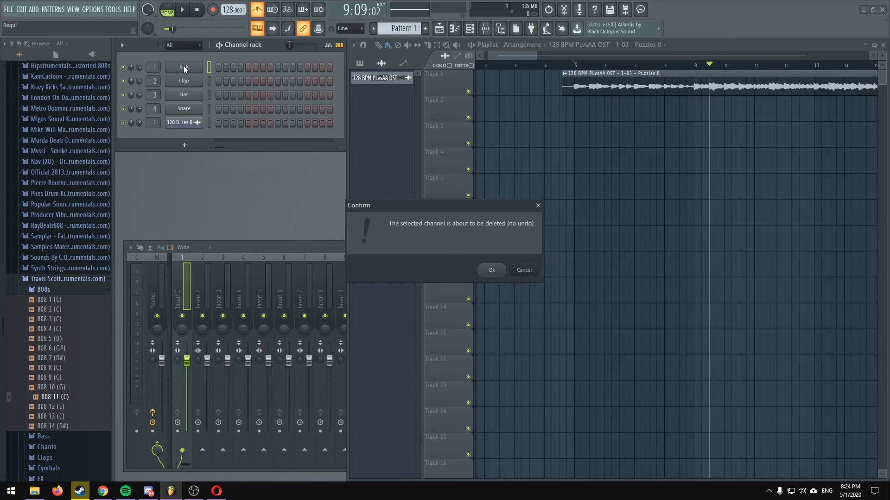
pyautogui.press('Return')
pyautogui.rightClick(185, 66)
pyautogui.press('d')
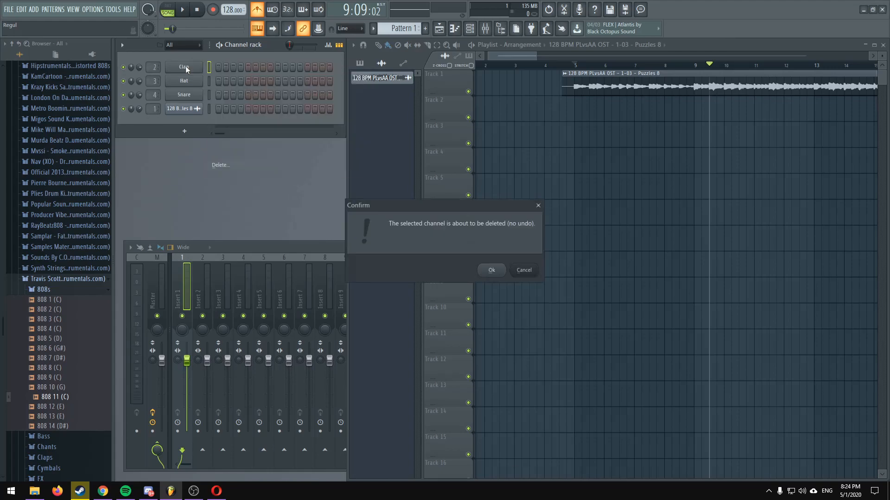
pyautogui.press('Return')
pyautogui.rightClick(186, 66)
pyautogui.press('d')
pyautogui.press('Return')
pyautogui.rightClick(186, 65)
pyautogui.press('d')
pyautogui.press('Return')
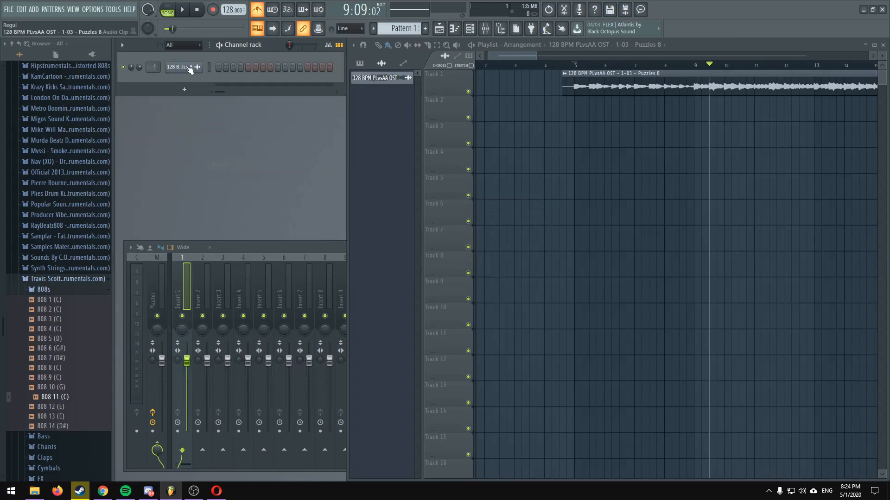
# Step: Add Fruity Parametric EQ 2 to the first effect slot of mixer insert 1
pyautogui.click(261, 243)
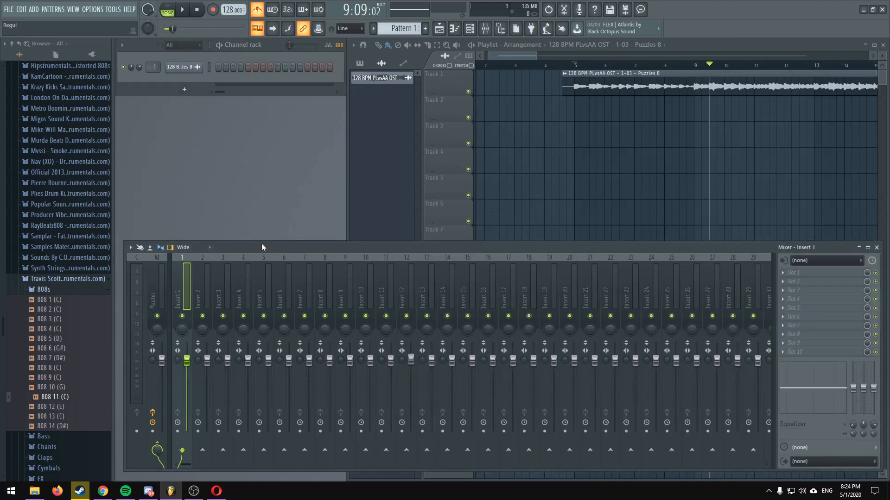
pyautogui.click(782, 273)
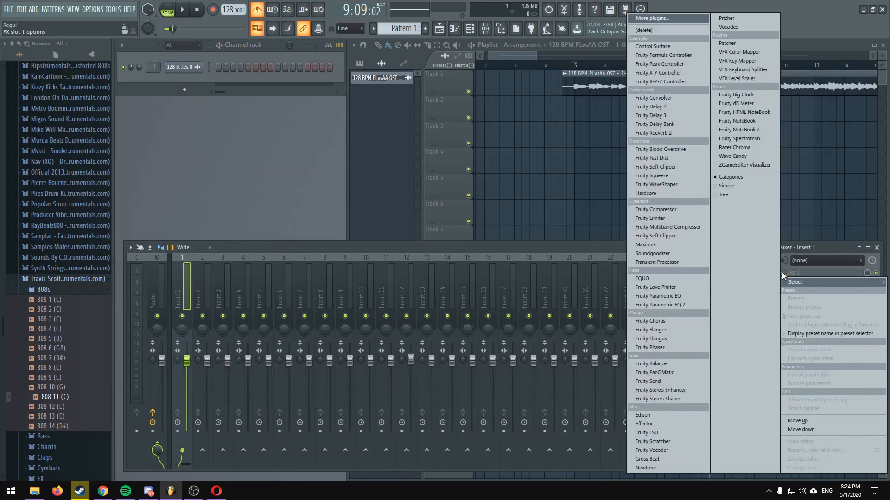
pyautogui.click(663, 305)
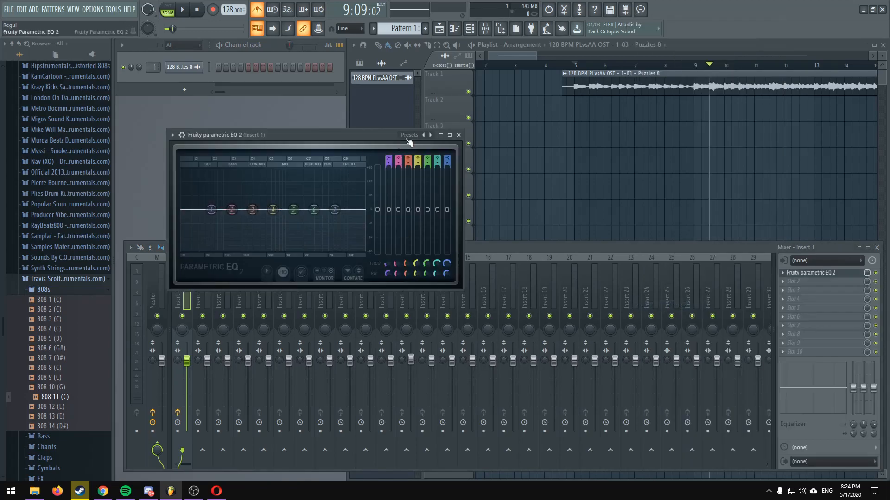
# Step: Load the EQ's 40Hz cut preset and raise the band 1 high-pass cutoff to about 200 Hz
pyautogui.click(408, 138)
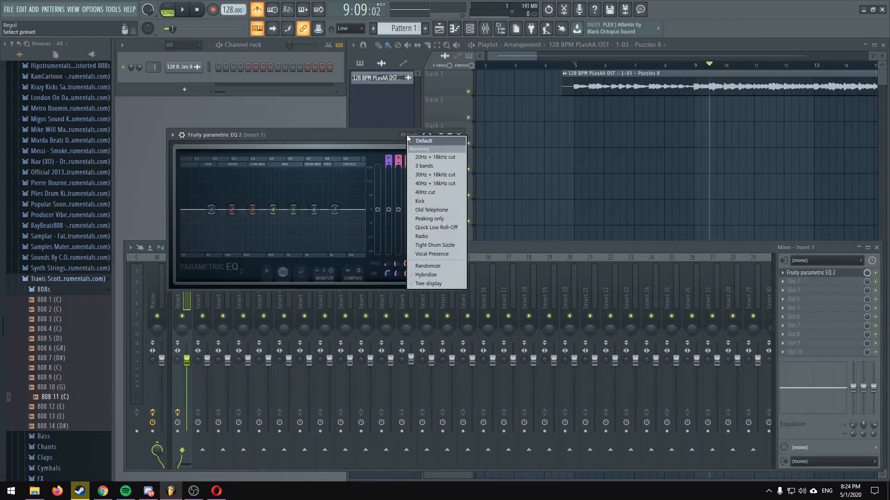
pyautogui.click(429, 192)
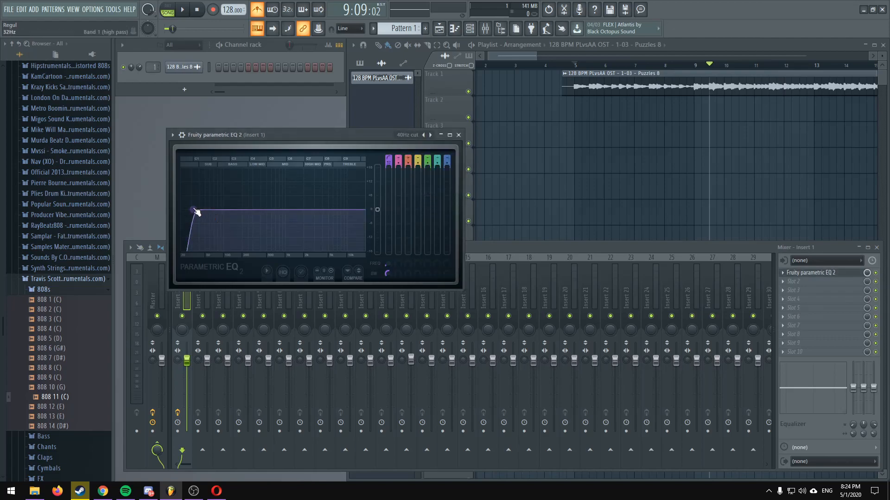
pyautogui.moveTo(205, 209); pyautogui.dragTo(241, 209)
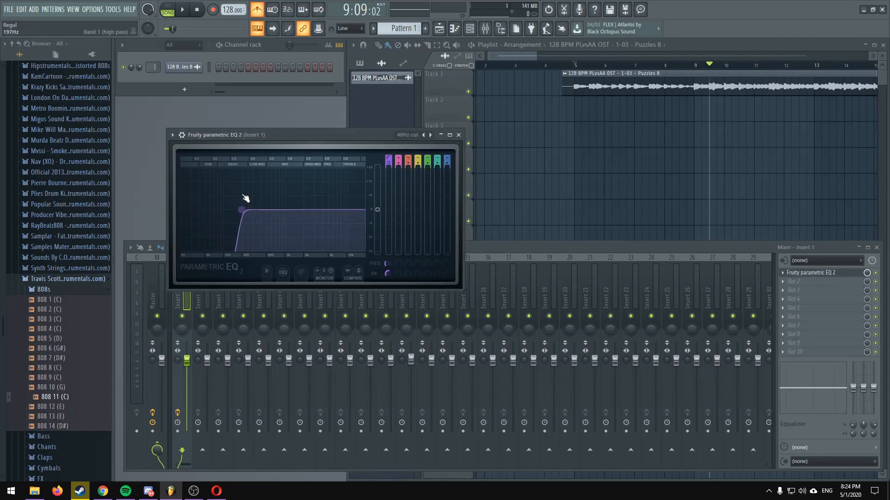
pyautogui.moveTo(241, 209); pyautogui.dragTo(246, 210)
# Step: Play the filtered sample from bar 5, stop playback and close the EQ window
pyautogui.click(576, 65)
pyautogui.press('space')
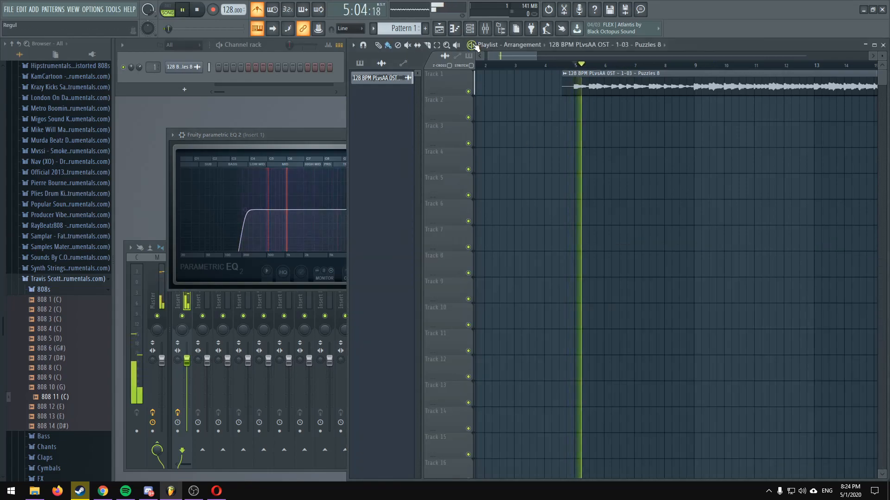
pyautogui.press('space')
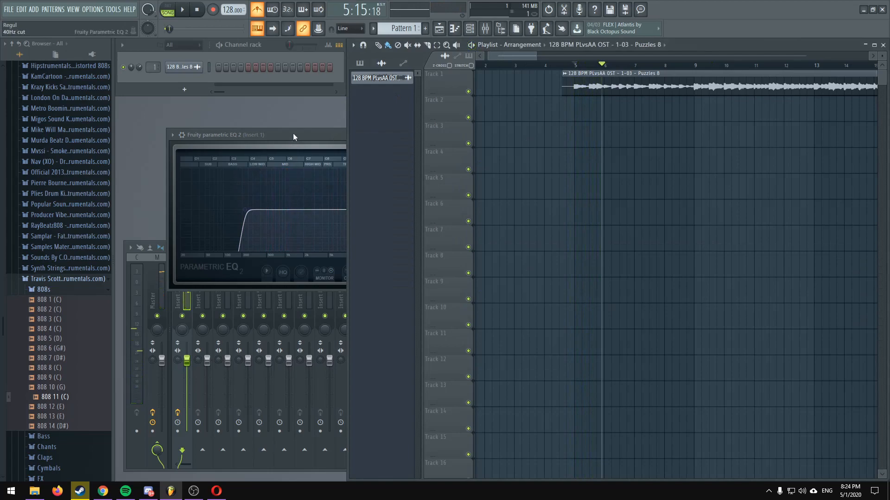
pyautogui.click(294, 133)
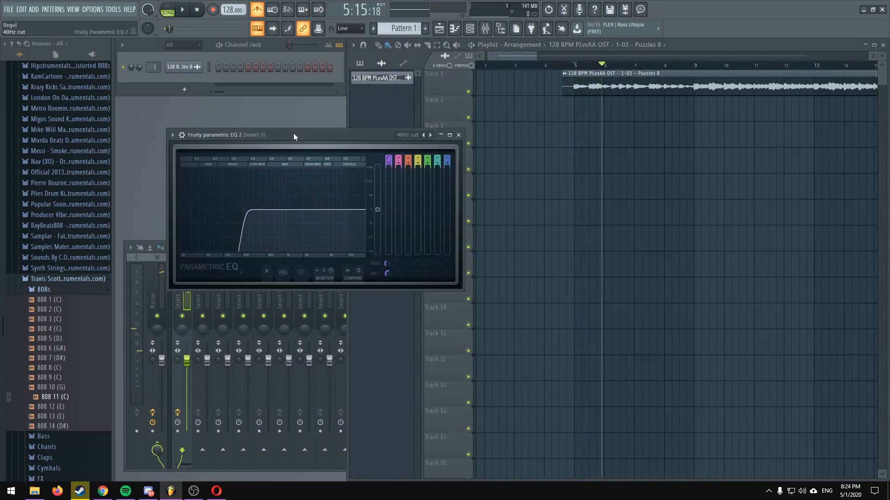
pyautogui.click(459, 135)
# Step: Add Fruity Reeverb 2 to the second effect slot of mixer insert 1
pyautogui.click(334, 246)
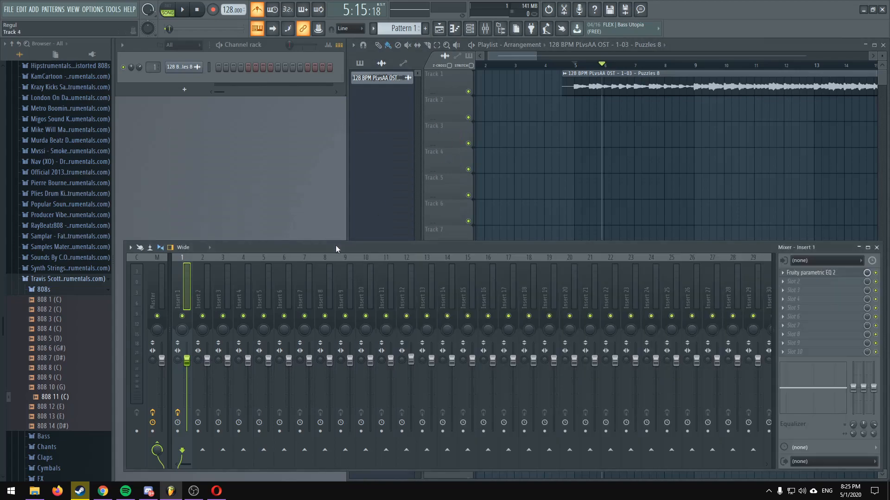
pyautogui.click(787, 283)
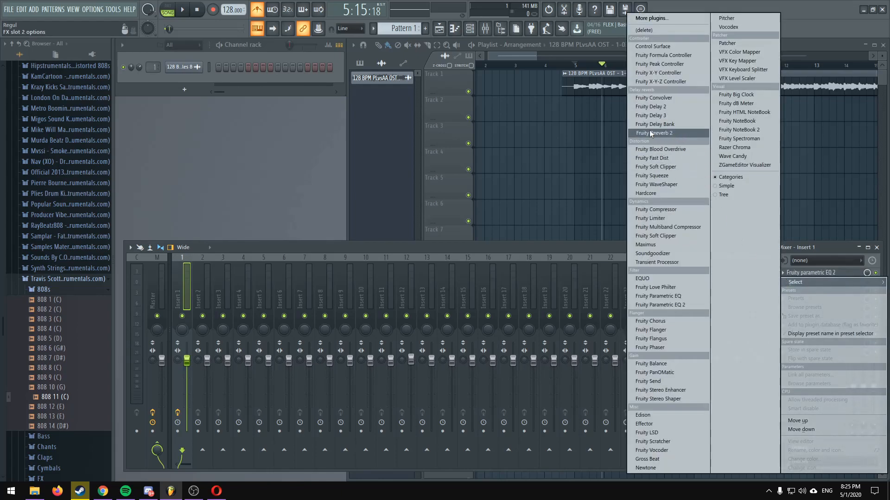
pyautogui.click(672, 134)
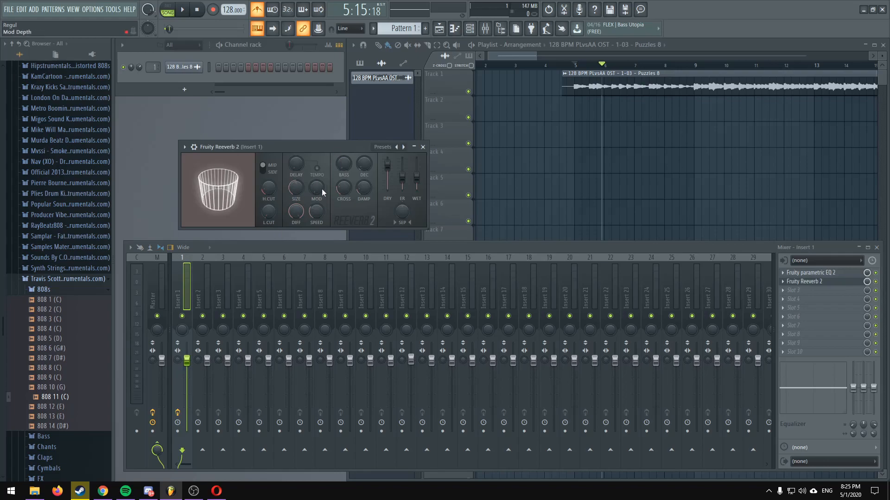
# Step: Play the sample with reverb from bar 5, stop playback and close the Fruity Reeverb 2 window
pyautogui.click(575, 66)
pyautogui.press('space')
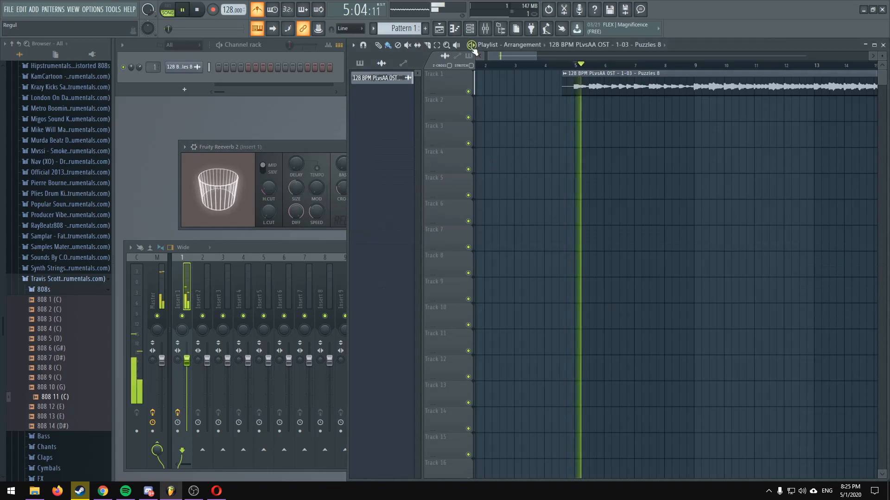
pyautogui.press('space')
pyautogui.click(332, 145)
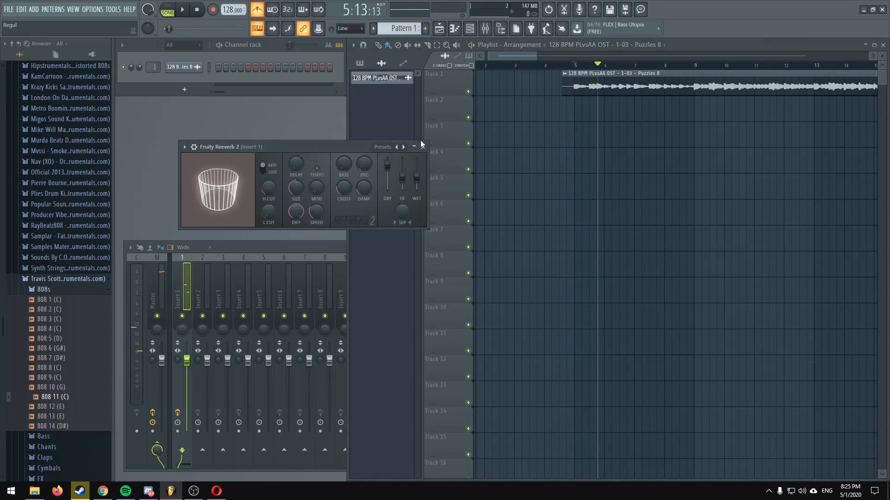
pyautogui.click(423, 146)
pyautogui.click(286, 248)
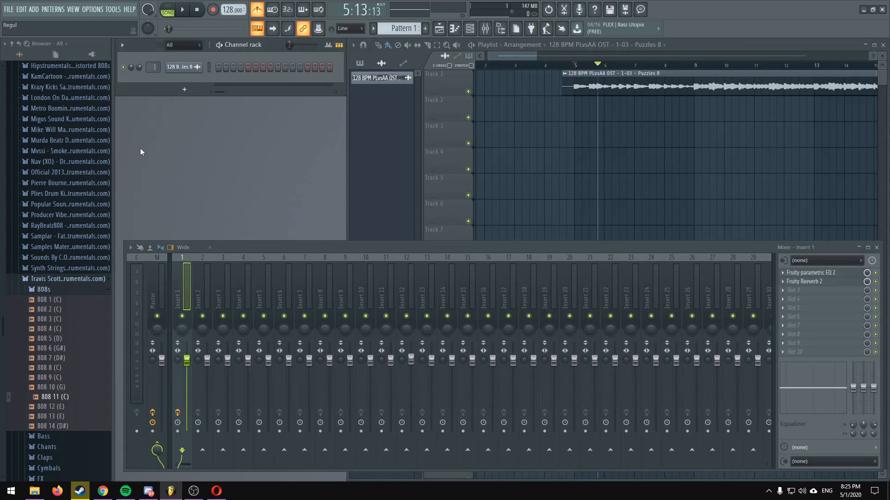
# Step: Collapse the Travis Scott drum kit folder and expand the rv drum kit (my go to) folder in the browser
pyautogui.click(65, 280)
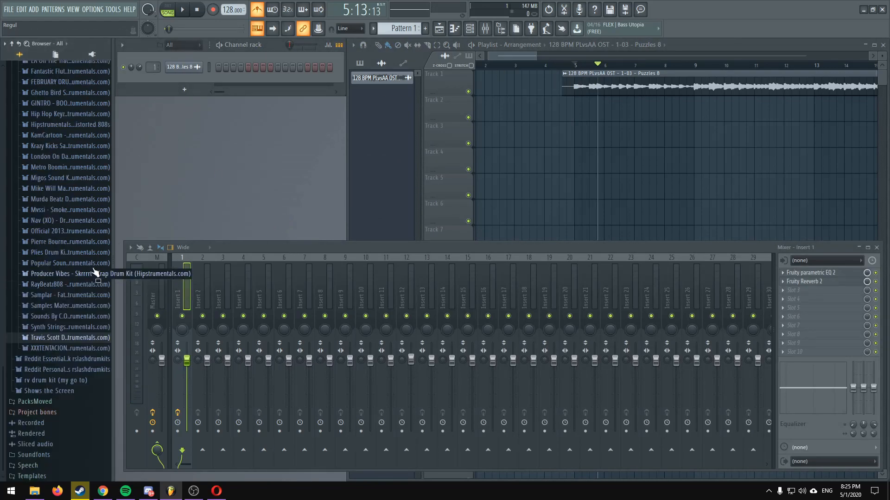
pyautogui.scroll(-4, 637, 68)
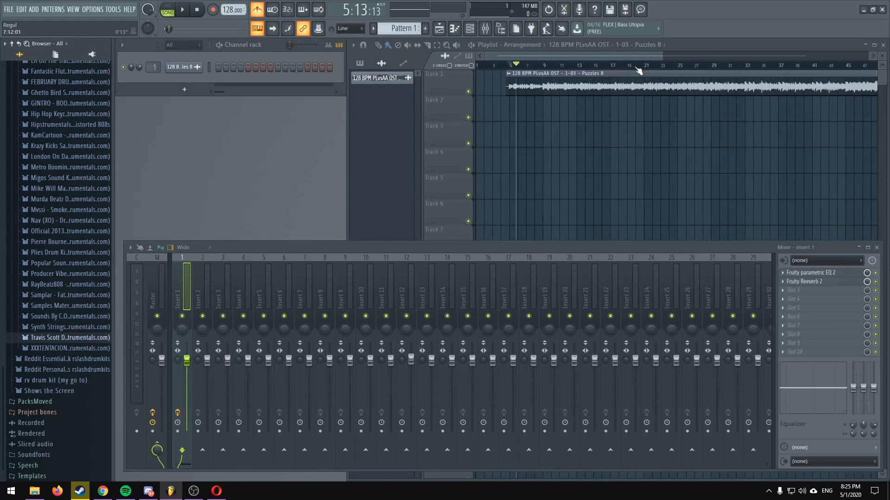
pyautogui.scroll(-3, 638, 70)
pyautogui.scroll(3, 496, 69)
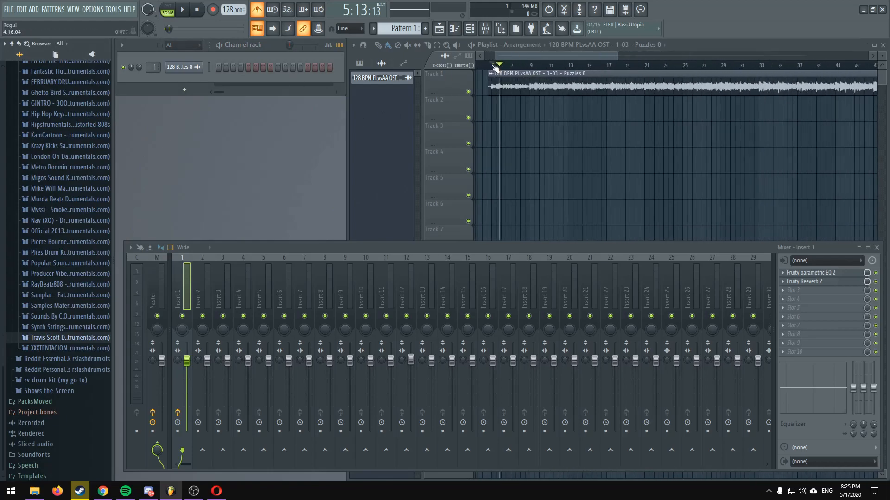
pyautogui.scroll(3, 494, 69)
pyautogui.click(736, 48)
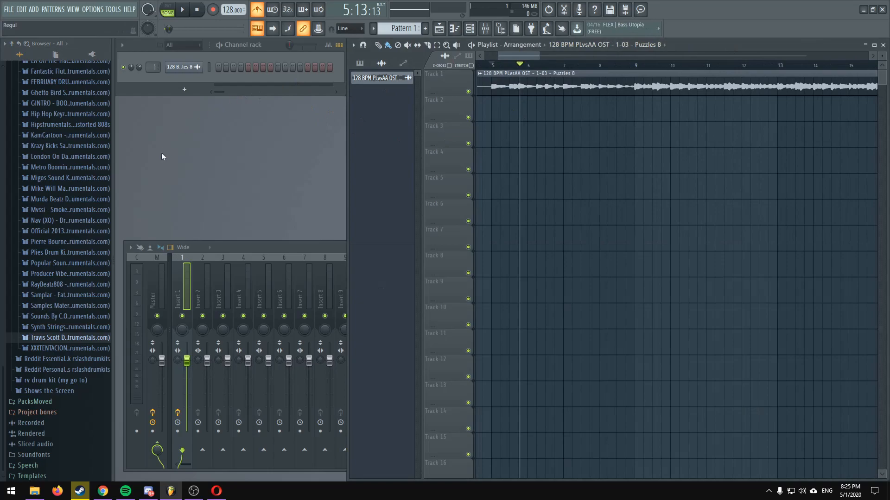
pyautogui.scroll(4, 72, 168)
pyautogui.scroll(-4, 78, 191)
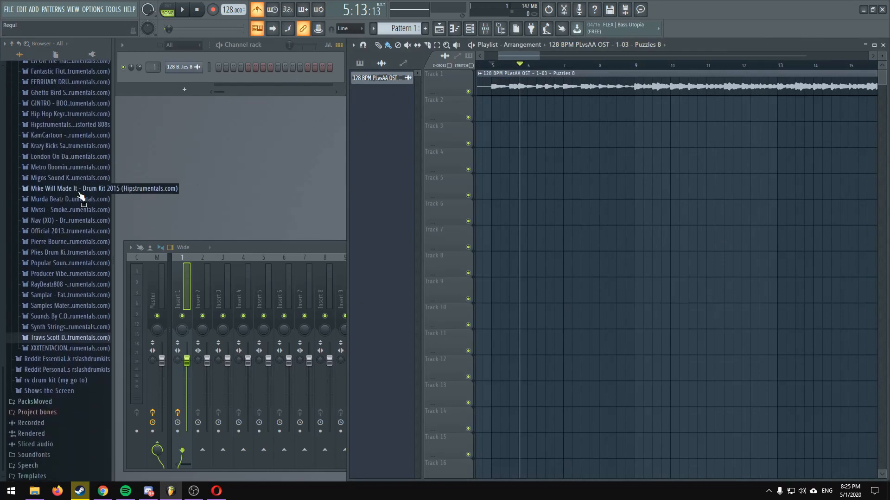
pyautogui.click(38, 380)
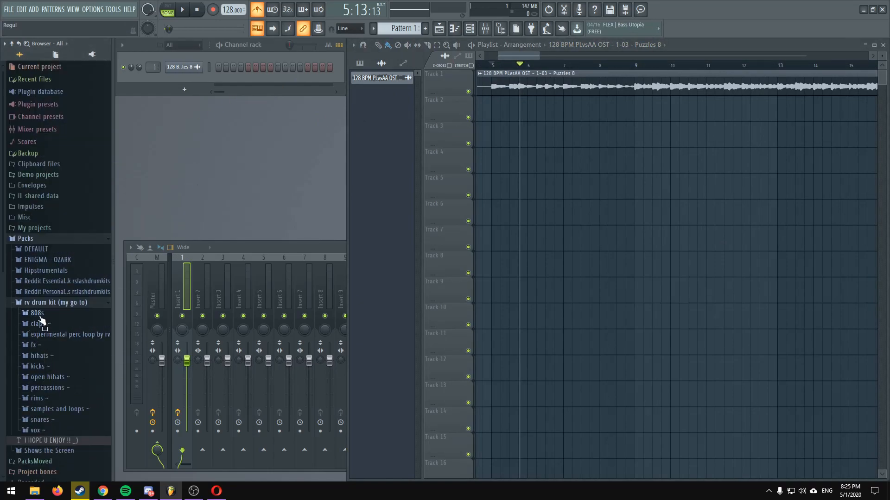
# Step: Add the "hihats ~" sample from the kit's hihats folder as a new channel routed to mixer insert 2
pyautogui.click(40, 355)
pyautogui.click(46, 416)
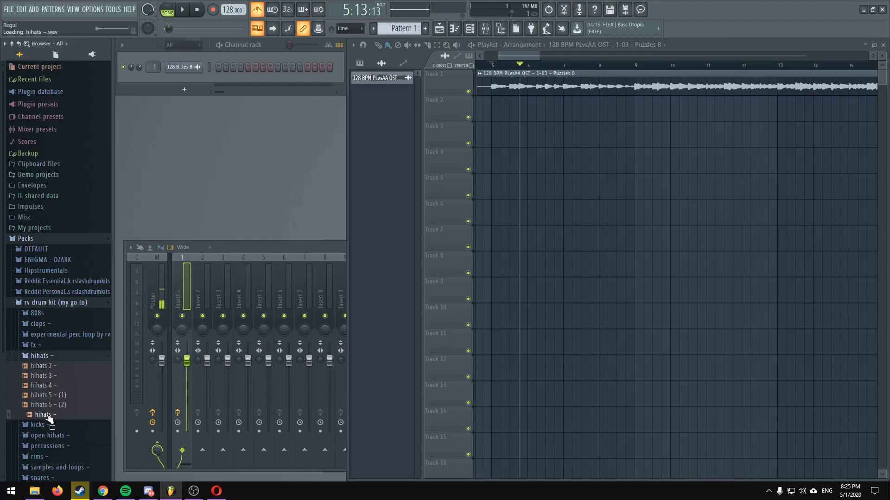
pyautogui.moveTo(48, 418); pyautogui.dragTo(153, 75)
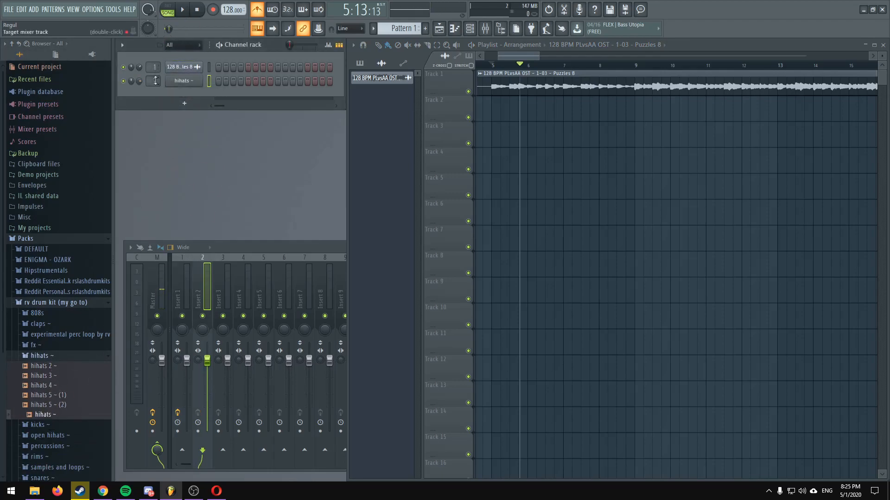
# Step: Fill every 2 steps of the hihats channel in Pattern 1
pyautogui.rightClick(193, 82)
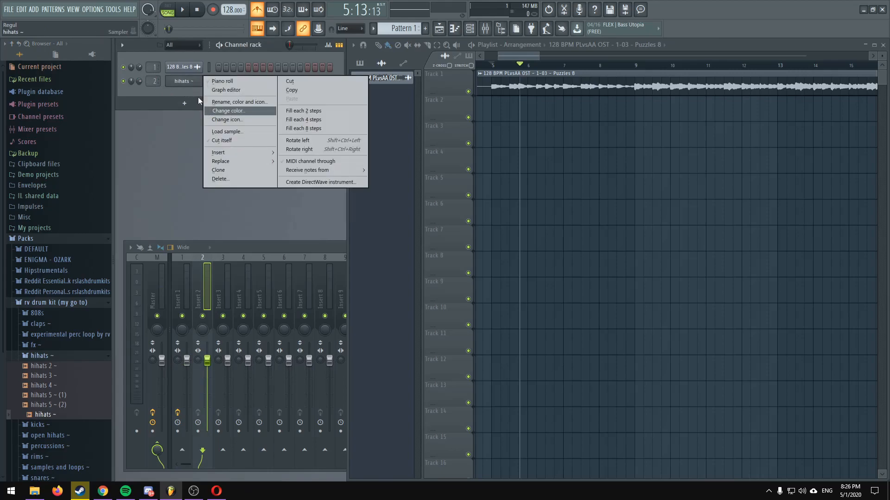
pyautogui.click(184, 85)
pyautogui.rightClick(180, 84)
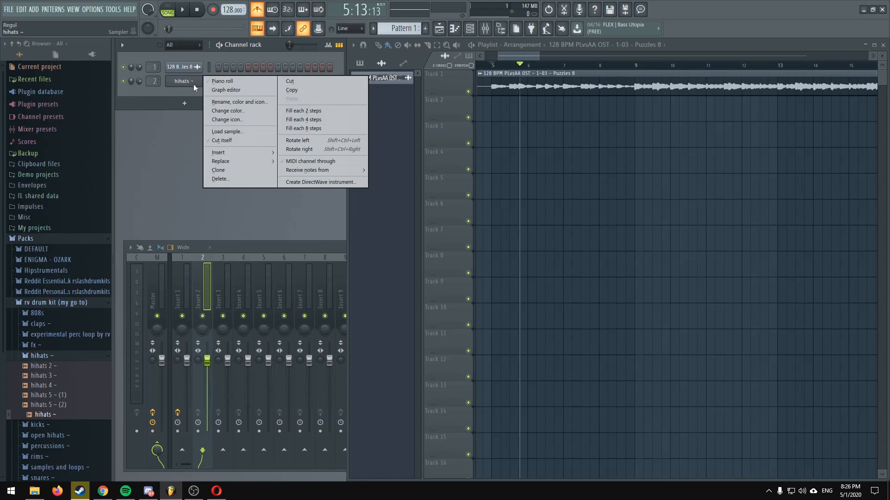
pyautogui.click(293, 111)
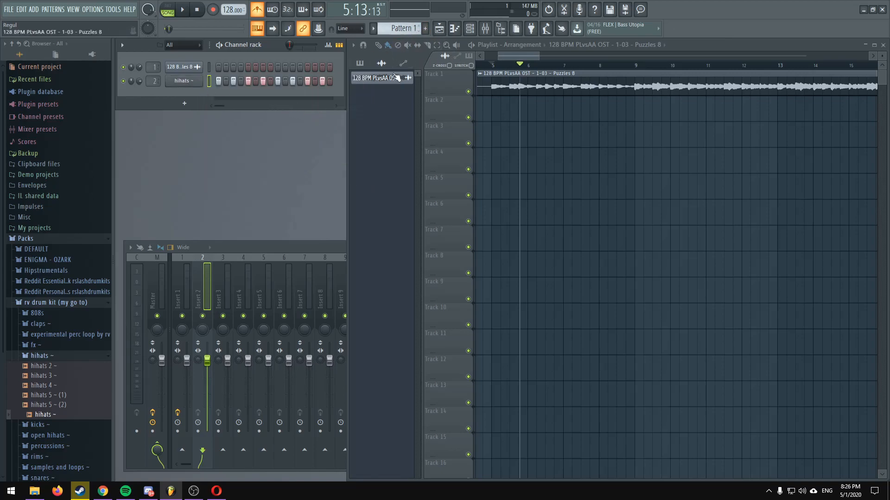
# Step: Place Pattern 1 on Track 2 of the playlist, starting at bar 5 beneath the sample
pyautogui.click(359, 63)
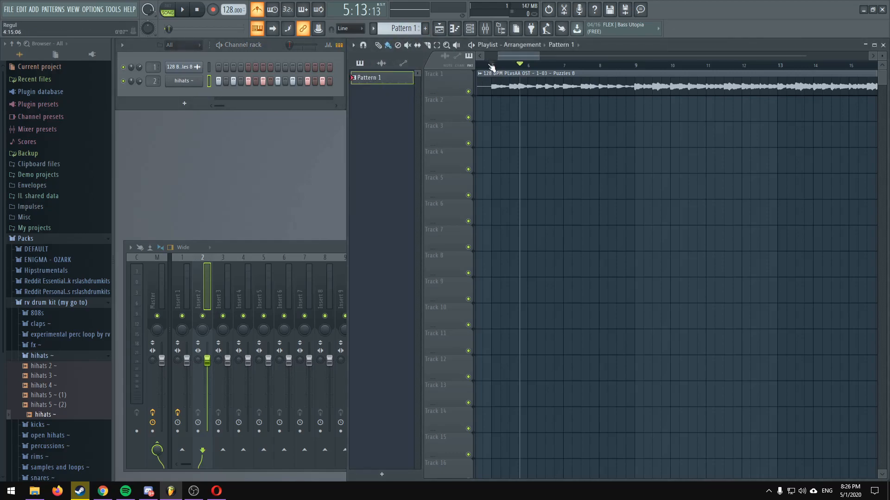
pyautogui.scroll(3, 492, 67)
pyautogui.click(495, 108)
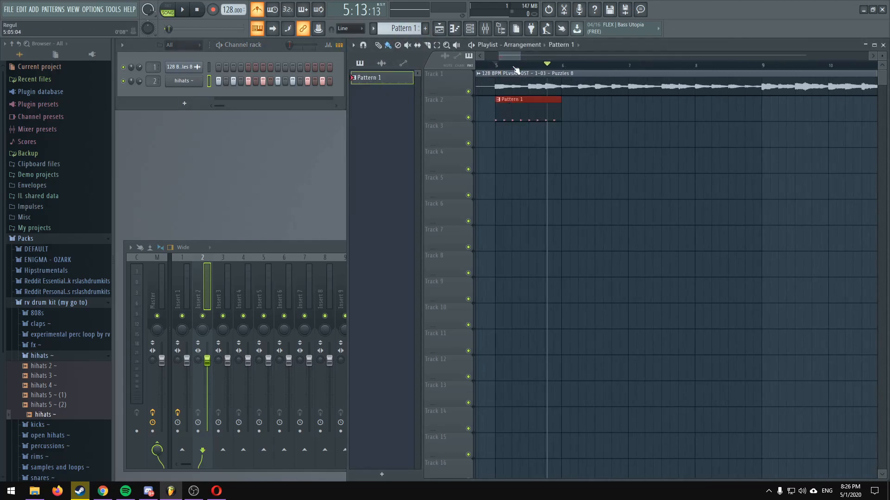
# Step: Play the hi-hats with the sample from bar 5, stop, turn off the metronome and return the playhead to bar 5
pyautogui.scroll(-3, 515, 68)
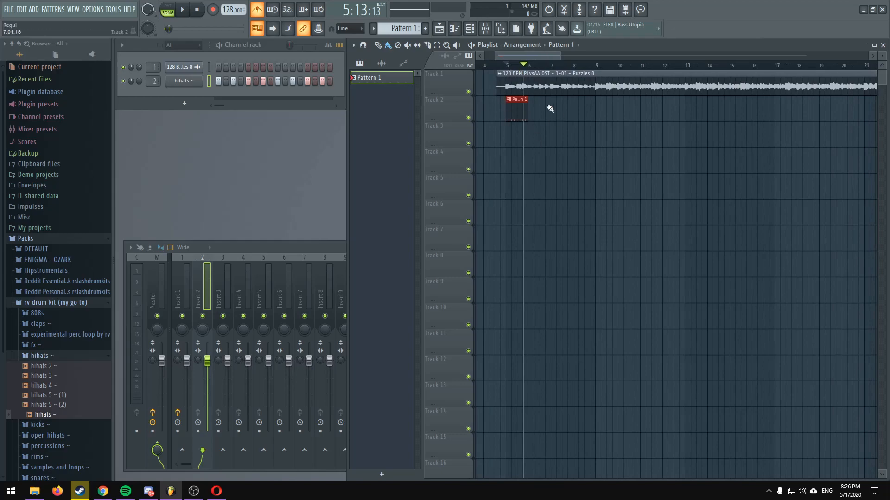
pyautogui.click(508, 65)
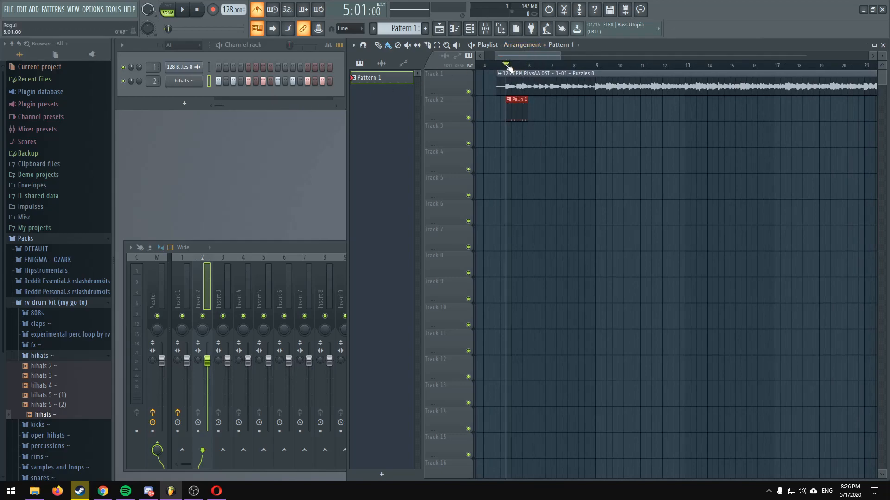
pyautogui.scroll(6, 508, 66)
pyautogui.press('space')
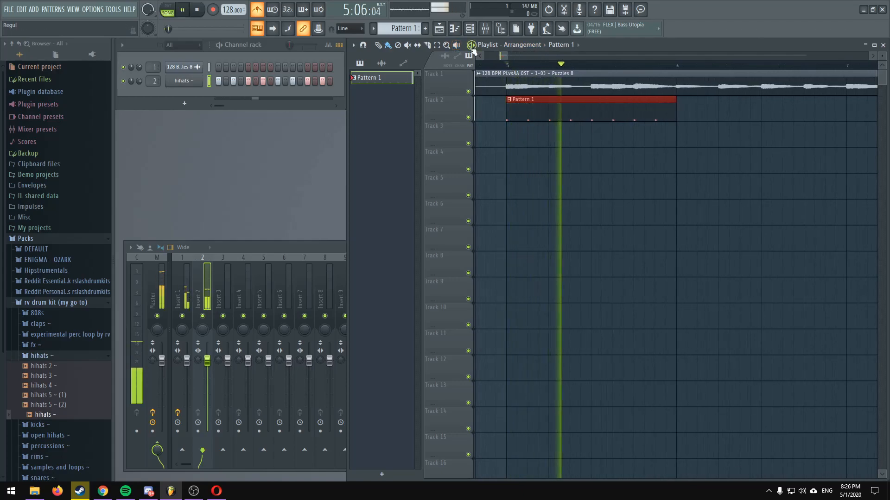
pyautogui.press('space')
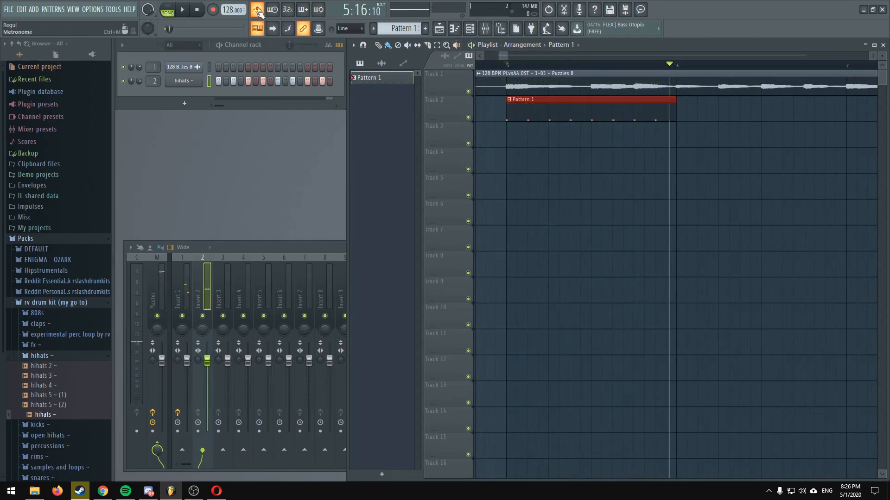
pyautogui.click(506, 66)
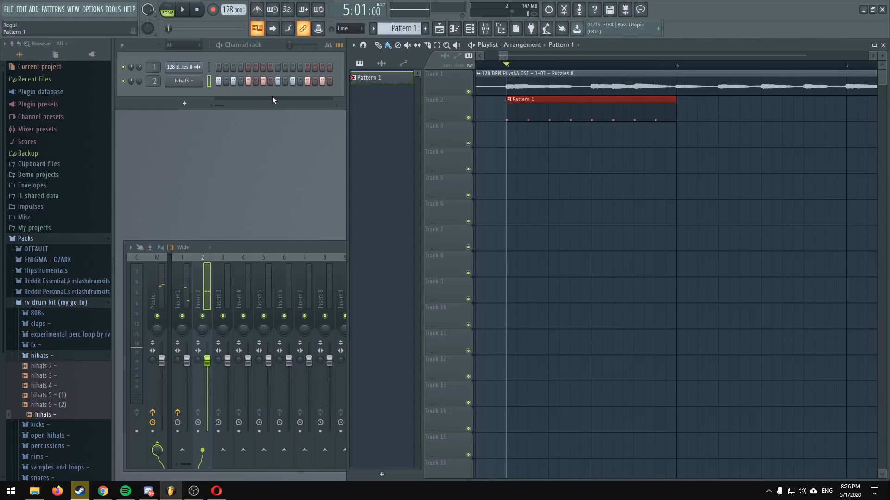
# Step: Duplicate the one-bar hi-hat notes three times in the piano roll to fill four bars, and close the piano roll
pyautogui.rightClick(195, 86)
pyautogui.click(226, 80)
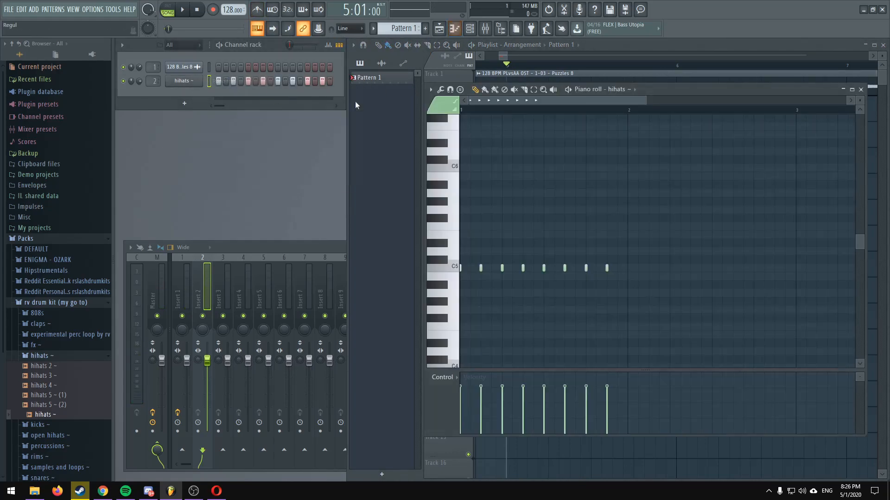
pyautogui.scroll(-2, 501, 114)
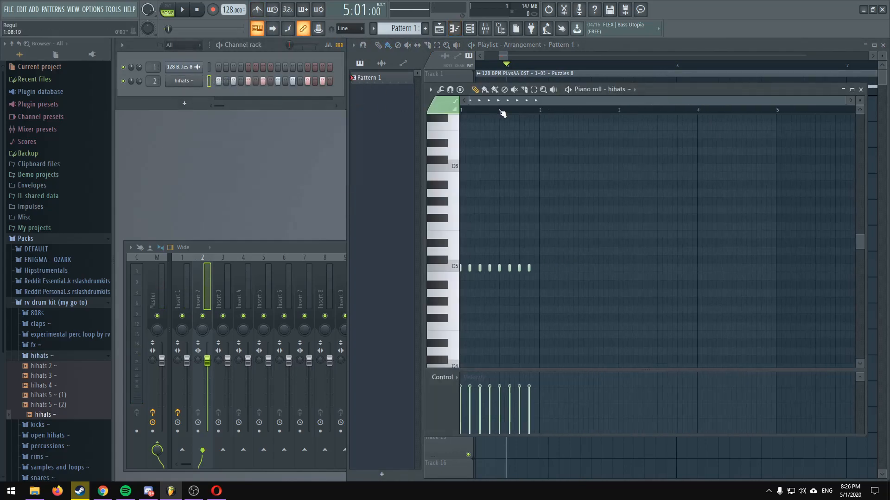
pyautogui.hotkey('ctrl', 'a')
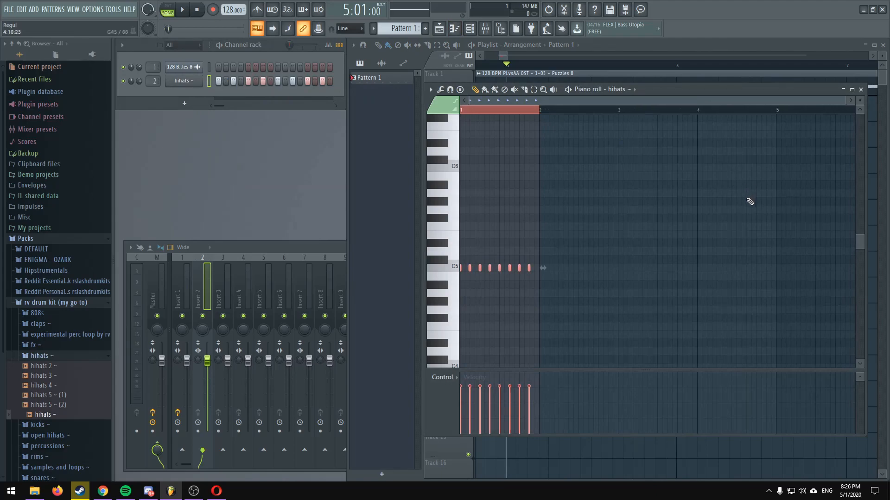
pyautogui.hotkey('ctrl', 'b')
pyautogui.hotkey('ctrl', 'b')
pyautogui.hotkey('ctrl', 'b')
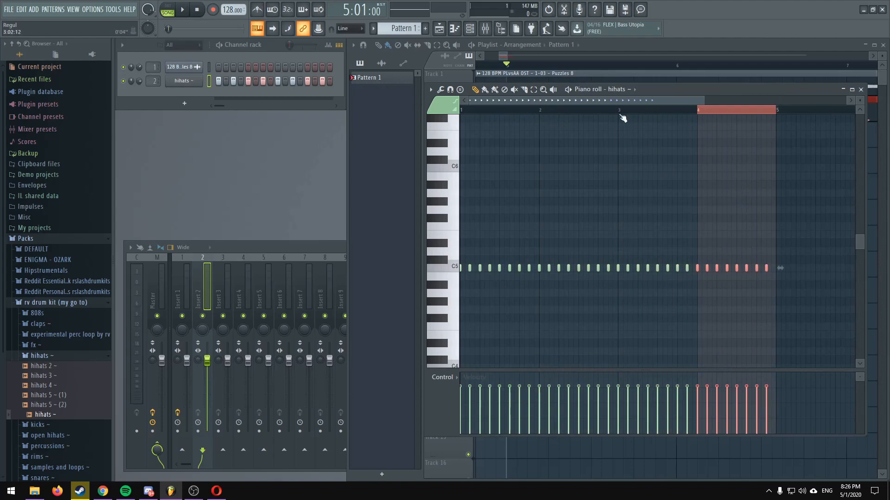
pyautogui.press('F7')
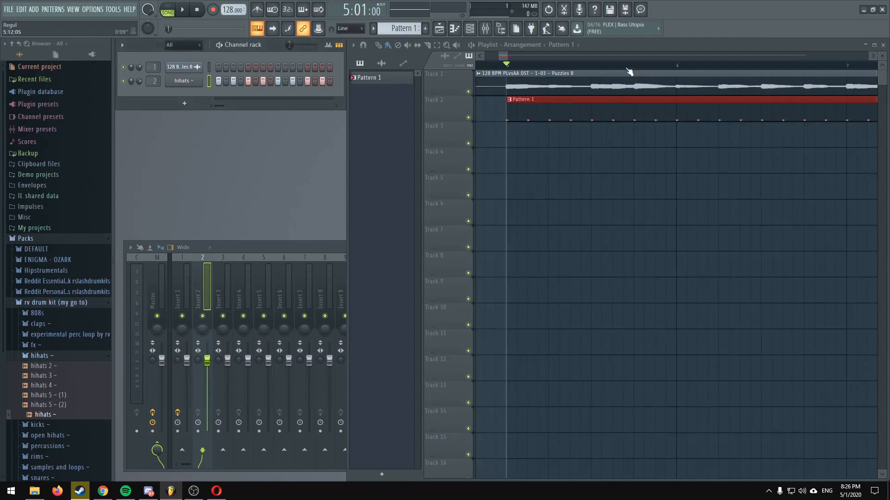
# Step: Play the four-bar hi-hat pattern with the sample from bar 5 and stop playback
pyautogui.scroll(-6, 631, 69)
pyautogui.scroll(-2, 633, 69)
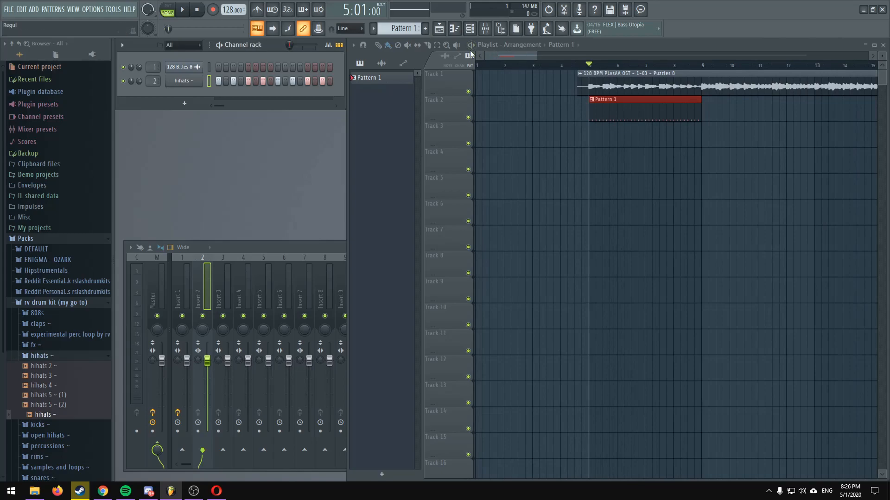
pyautogui.press('space')
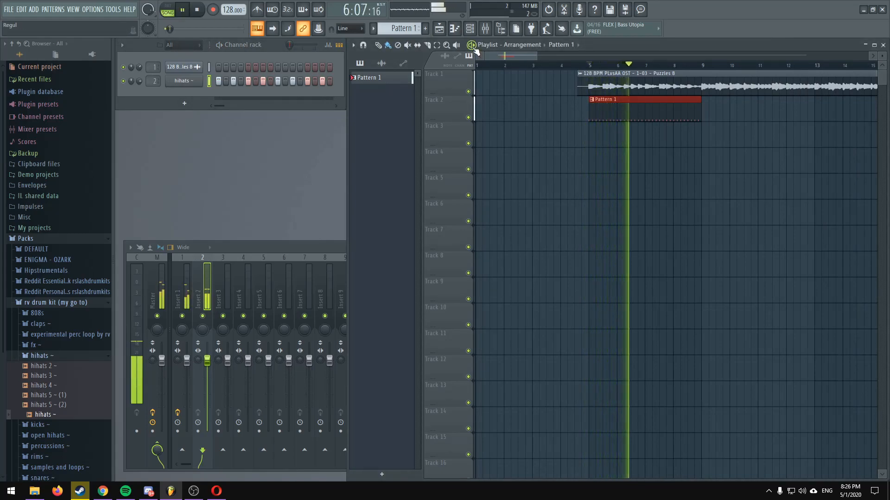
pyautogui.press('space')
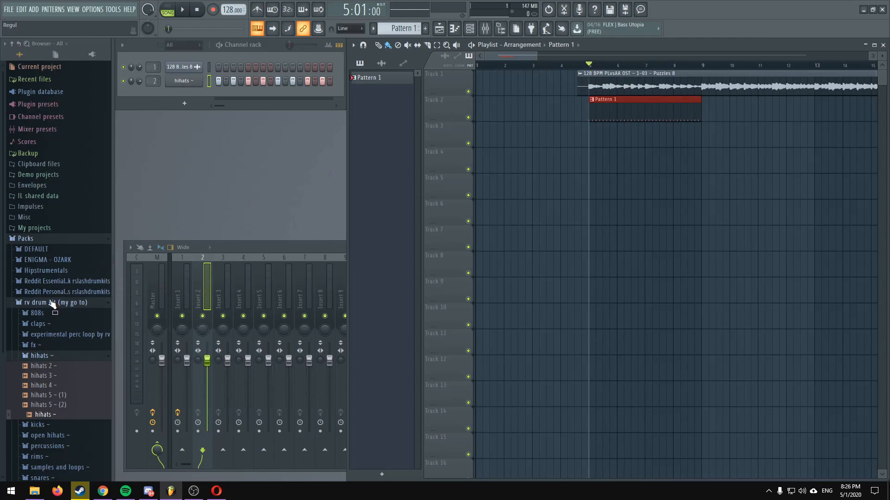
# Step: Audition clap 4 and clap 5 from the kit's claps folder against the arrangement played from bar 5
pyautogui.click(42, 324)
pyautogui.click(46, 363)
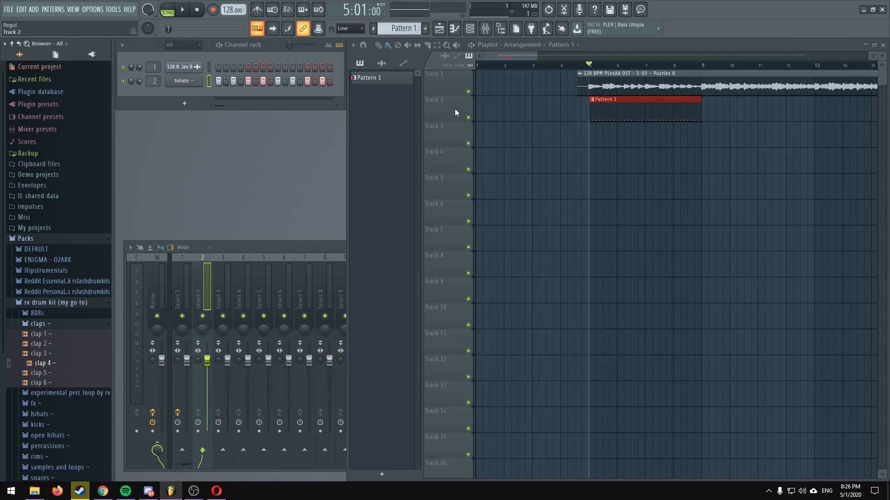
pyautogui.press('space')
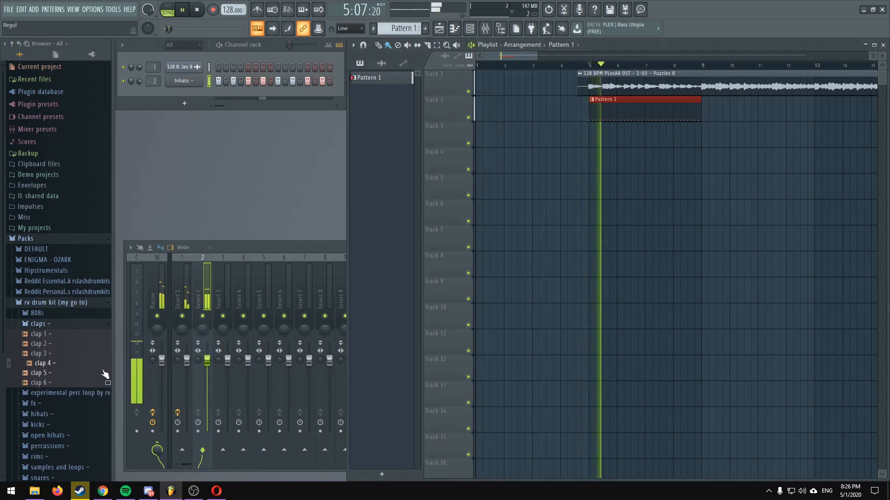
pyautogui.press('space')
pyautogui.click(588, 65)
pyautogui.click(44, 365)
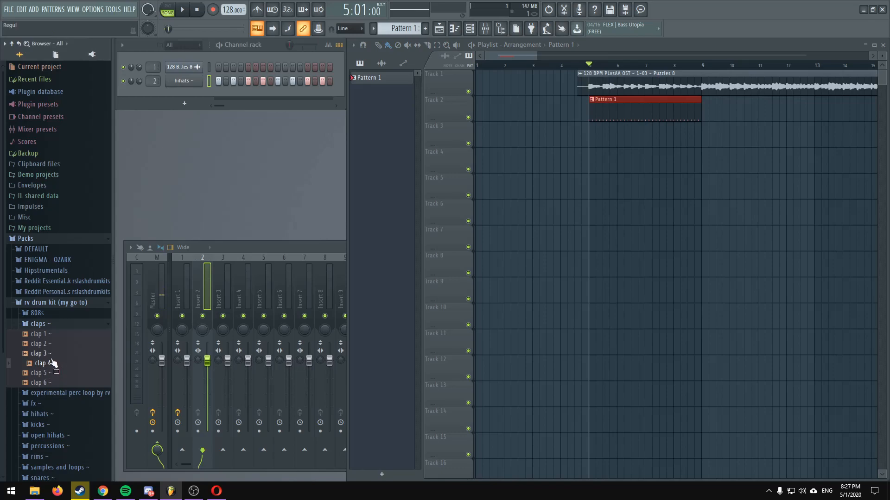
pyautogui.click(45, 366)
pyautogui.click(471, 44)
pyautogui.moveTo(60, 364); pyautogui.dragTo(48, 379)
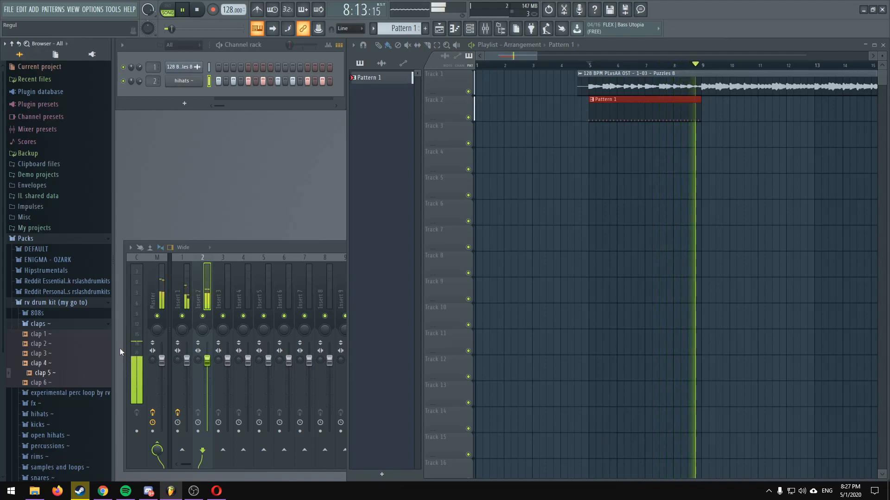
pyautogui.click(473, 45)
# Step: Add the clap 5 sample to the channel rack as a new channel and open its piano roll
pyautogui.moveTo(38, 365); pyautogui.dragTo(176, 121)
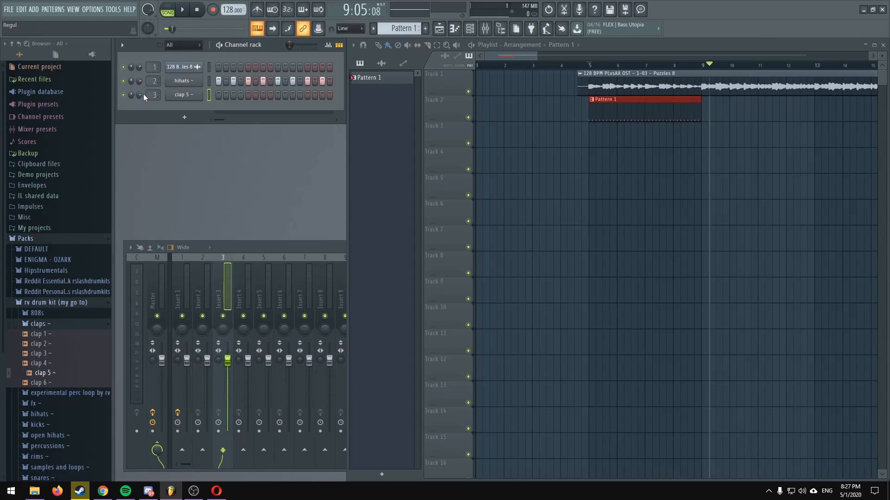
pyautogui.rightClick(194, 95)
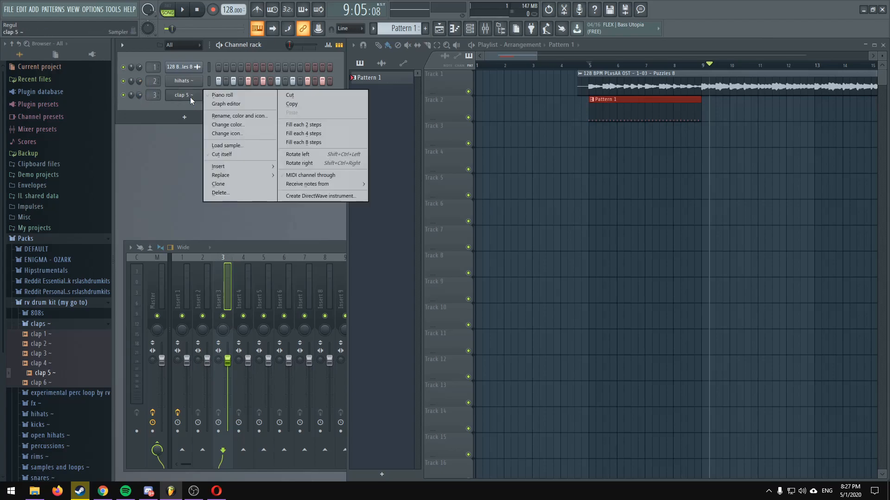
pyautogui.click(225, 96)
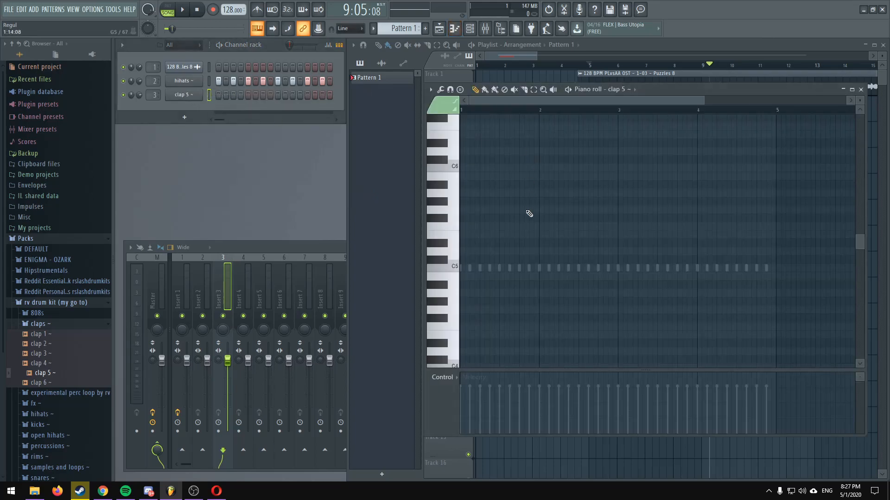
# Step: Place a C5 clap on the third beat of each of the four bars and close the piano roll
pyautogui.scroll(4, 505, 110)
pyautogui.scroll(-2, 519, 100)
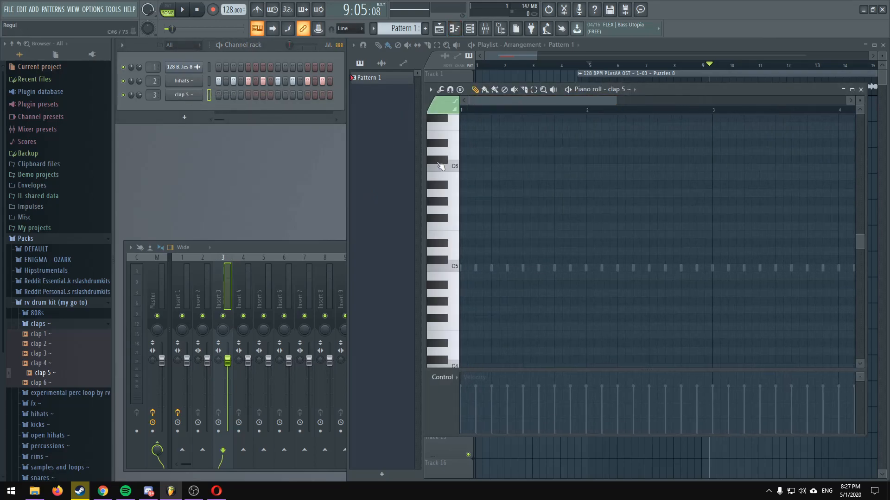
pyautogui.click(525, 268)
pyautogui.click(650, 269)
pyautogui.scroll(-4, 611, 275)
pyautogui.click(611, 273)
pyautogui.click(662, 270)
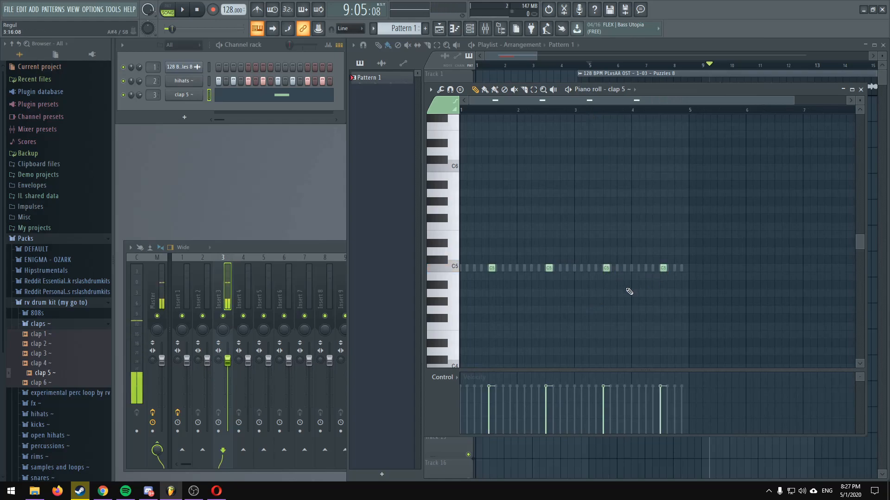
pyautogui.click(860, 89)
# Step: Play the arrangement with the once-per-bar claps from bar 5 and stop playback
pyautogui.click(591, 67)
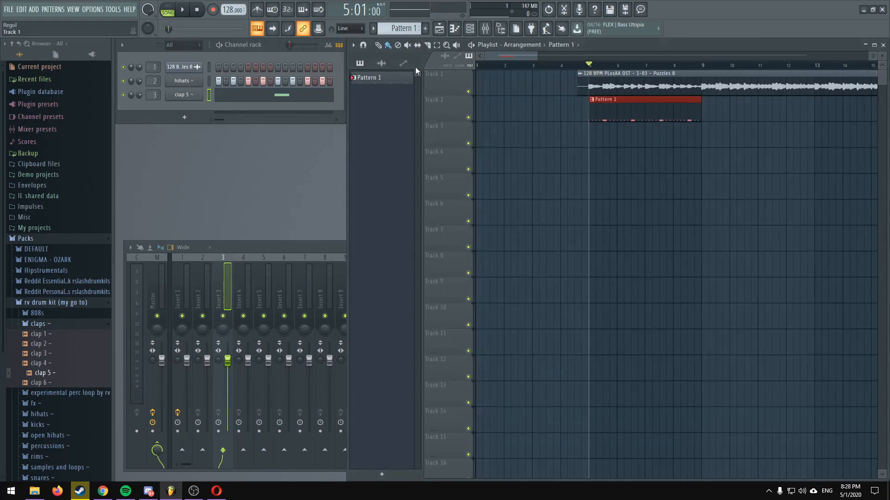
pyautogui.click(478, 44)
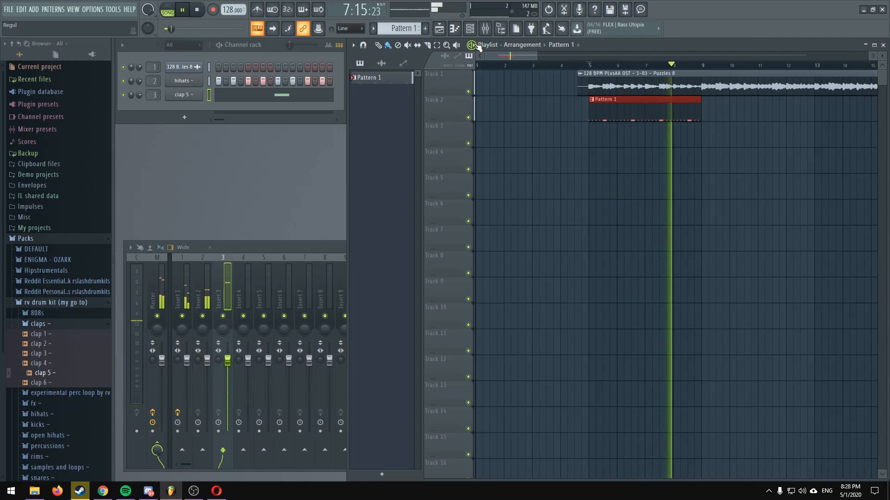
pyautogui.click(478, 45)
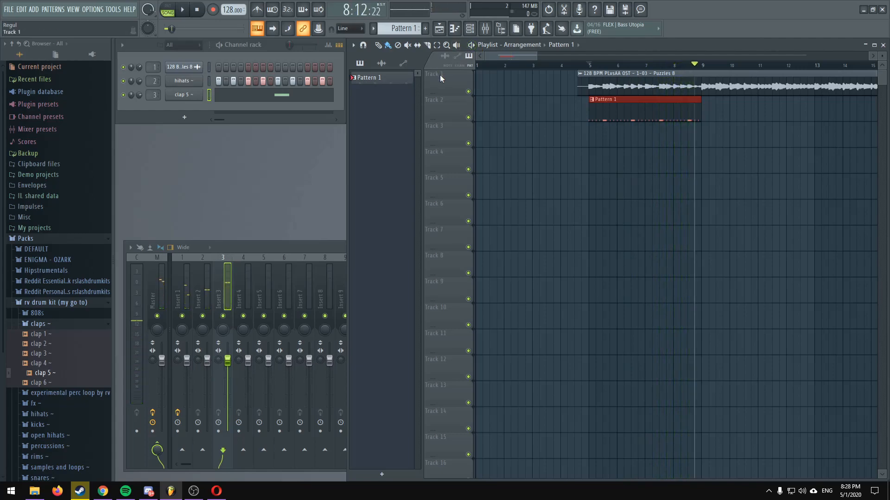
# Step: Reopen the clap 5 piano roll and delete its four notes
pyautogui.click(307, 99)
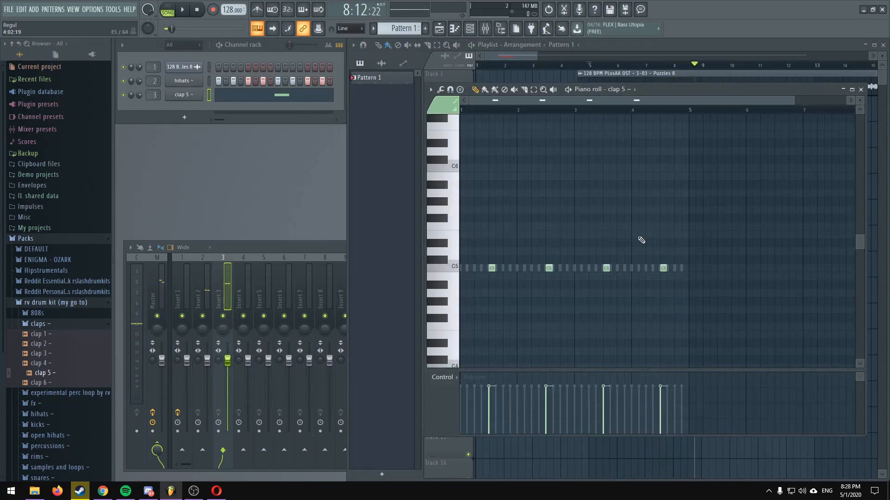
pyautogui.rightClick(663, 267)
pyautogui.rightClick(606, 268)
pyautogui.rightClick(549, 267)
pyautogui.rightClick(492, 267)
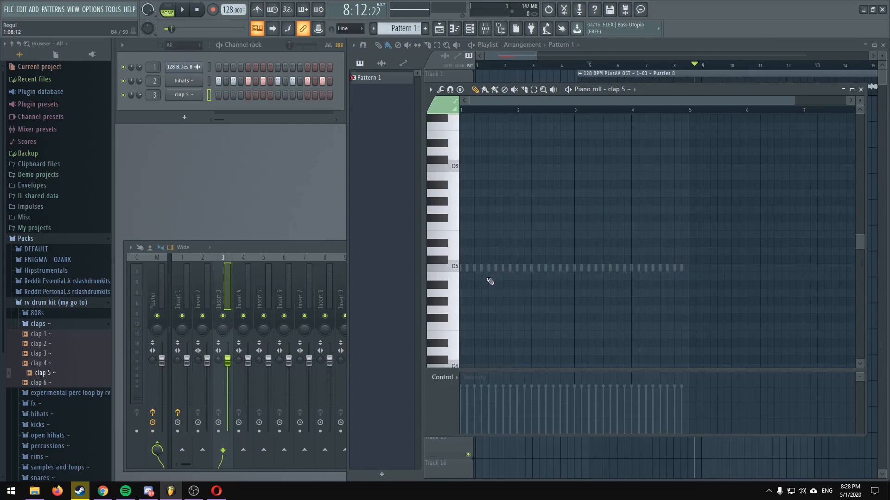
# Step: Place C5 claps on beats 2 and 4 of all four bars and close the piano roll
pyautogui.click(491, 267)
pyautogui.rightClick(492, 267)
pyautogui.click(477, 269)
pyautogui.click(506, 268)
pyautogui.click(534, 268)
pyautogui.click(563, 269)
pyautogui.click(592, 269)
pyautogui.click(617, 268)
pyautogui.click(649, 268)
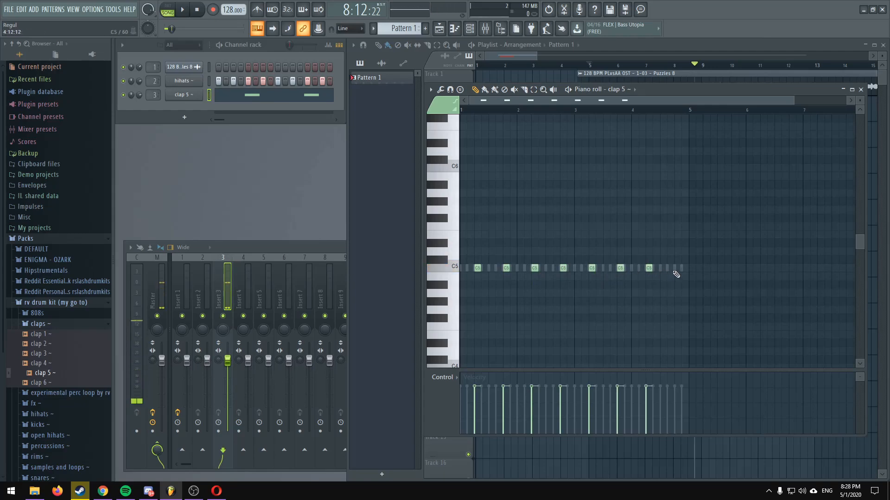
pyautogui.click(676, 268)
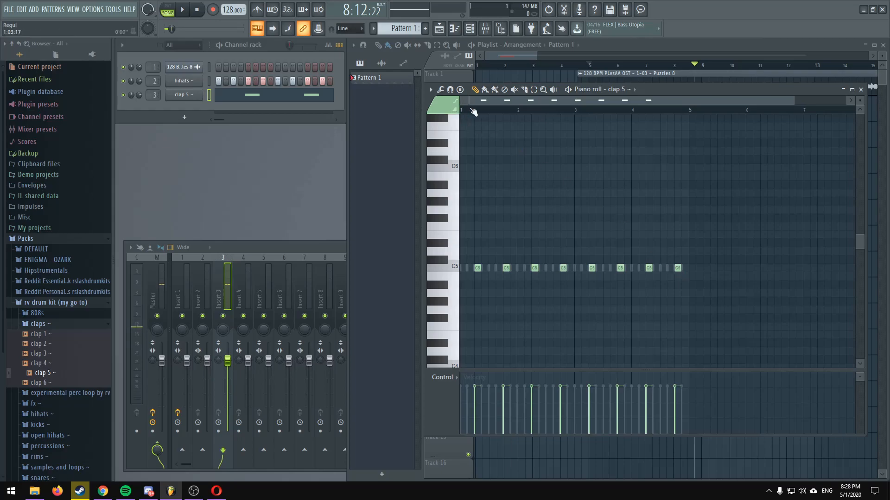
pyautogui.click(860, 90)
# Step: Play the arrangement with the twice-per-bar claps from bar 5 and stop playback
pyautogui.click(592, 68)
pyautogui.press('space')
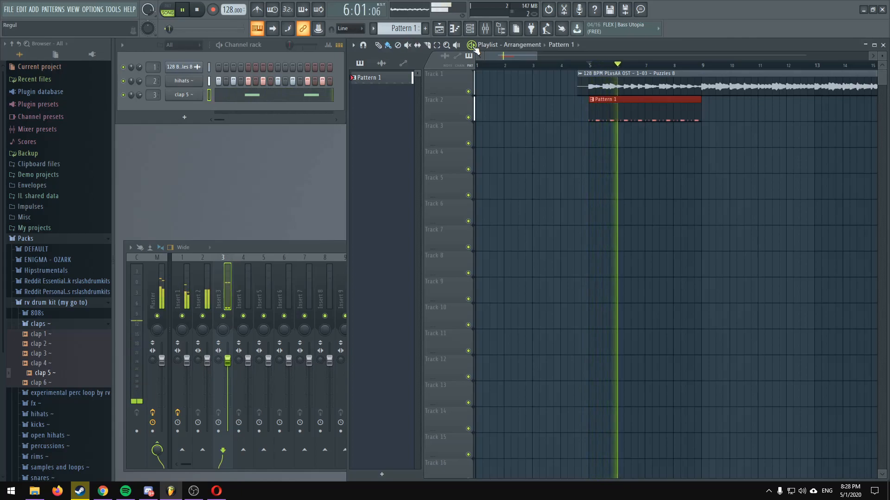
pyautogui.press('space')
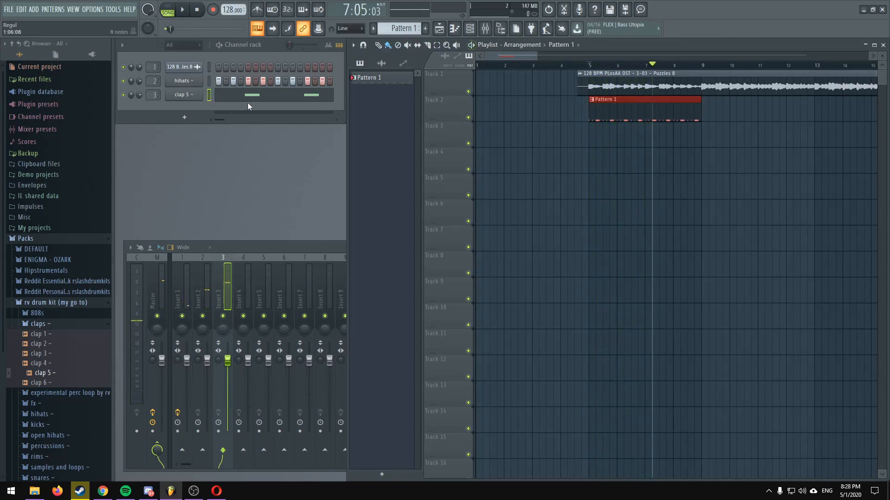
# Step: Replace the clap 5 notes with one C5 clap on beat 3 of each of the four bars, and close the piano roll
pyautogui.click(259, 97)
pyautogui.moveTo(686, 275); pyautogui.dragTo(482, 273)
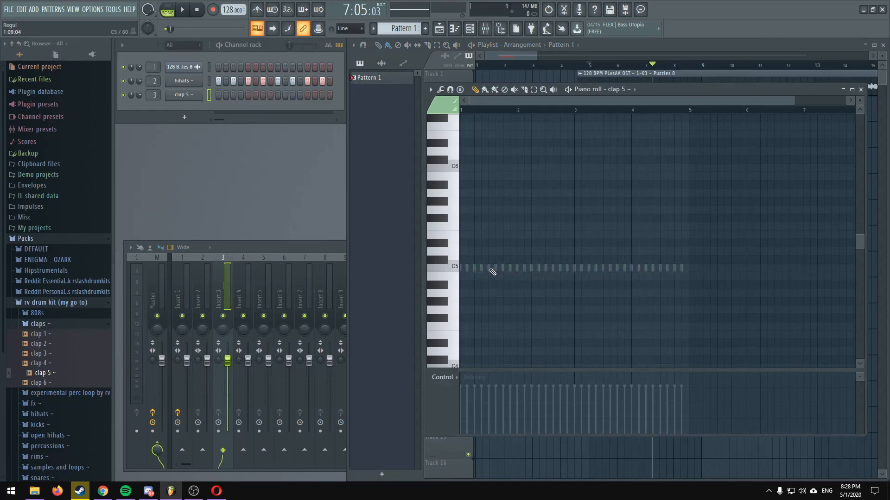
pyautogui.click(492, 270)
pyautogui.click(549, 270)
pyautogui.click(606, 270)
pyautogui.click(663, 269)
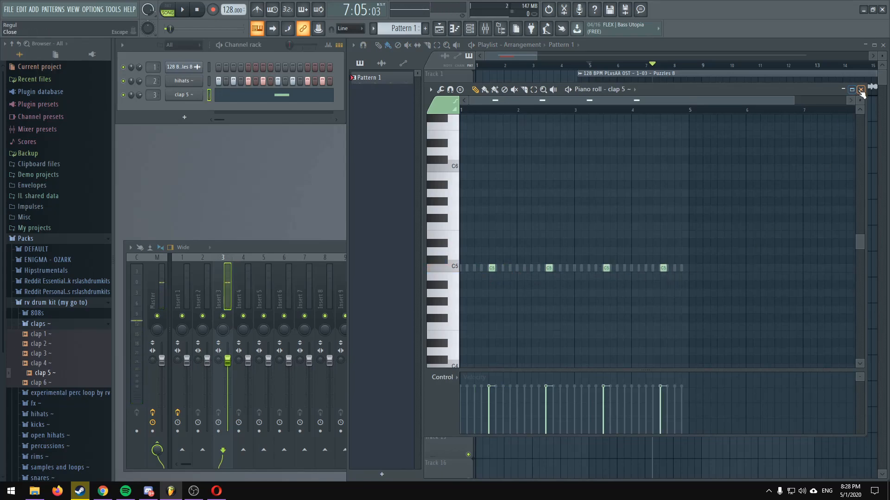
pyautogui.click(860, 90)
# Step: Play the hi-hats, revised claps and sample from bar 5 and stop playback
pyautogui.click(593, 66)
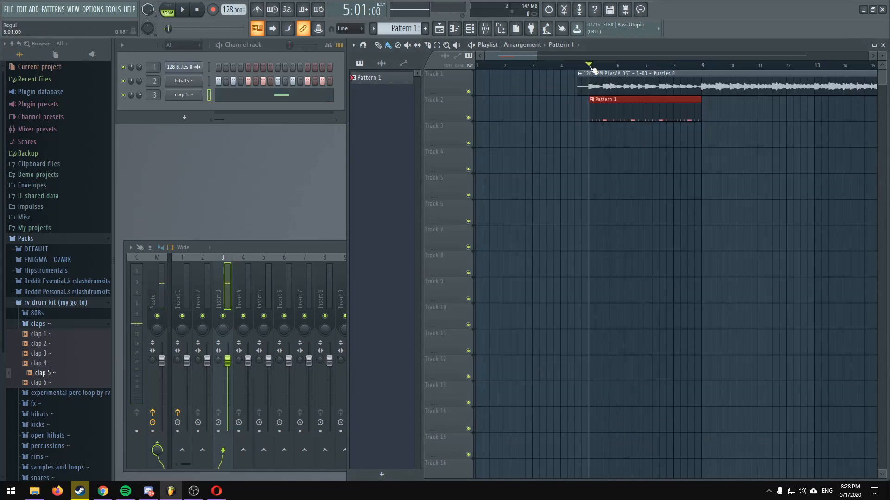
pyautogui.press('space')
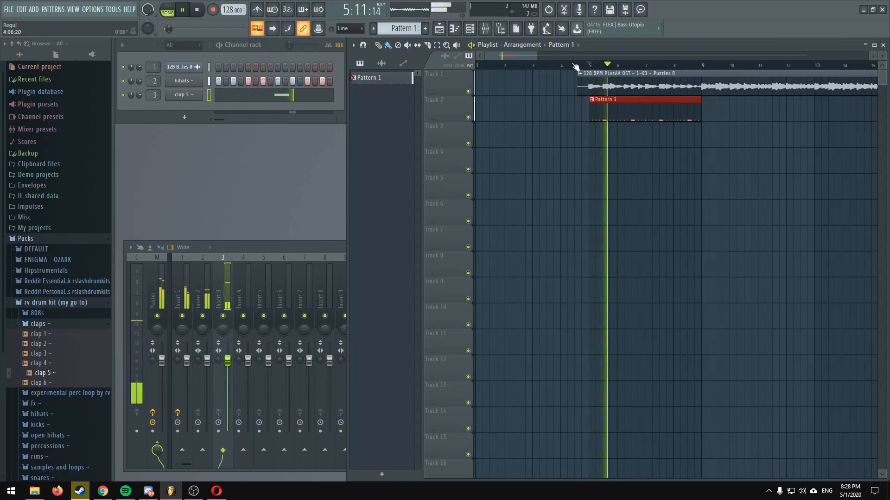
pyautogui.scroll(-3, 595, 67)
pyautogui.press('space')
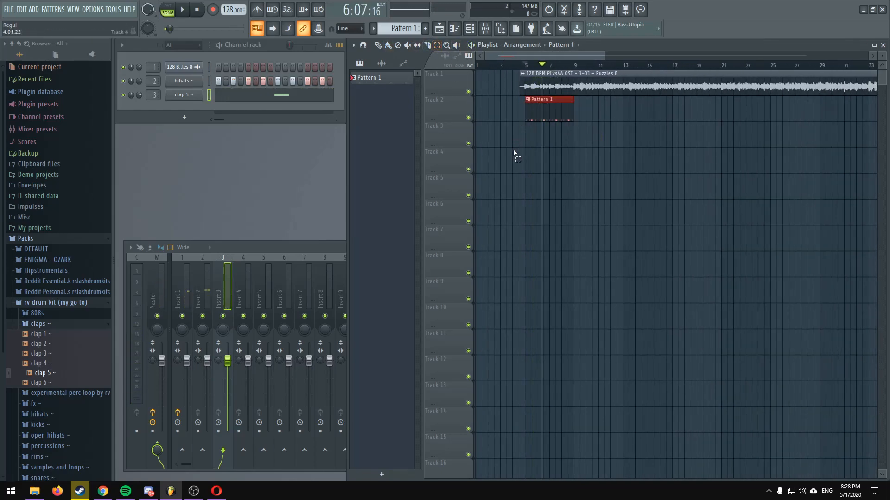
# Step: Duplicate the Pattern 1 clip three times on Track 2 so it continues up to bar 21
pyautogui.hotkey('ctrl', 'b')
pyautogui.hotkey('ctrl', 'b')
pyautogui.hotkey('ctrl', 'b')
# Step: Play the arrangement from bar 9, stop, and return the playhead to bar 5
pyautogui.click(574, 66)
pyautogui.press('space')
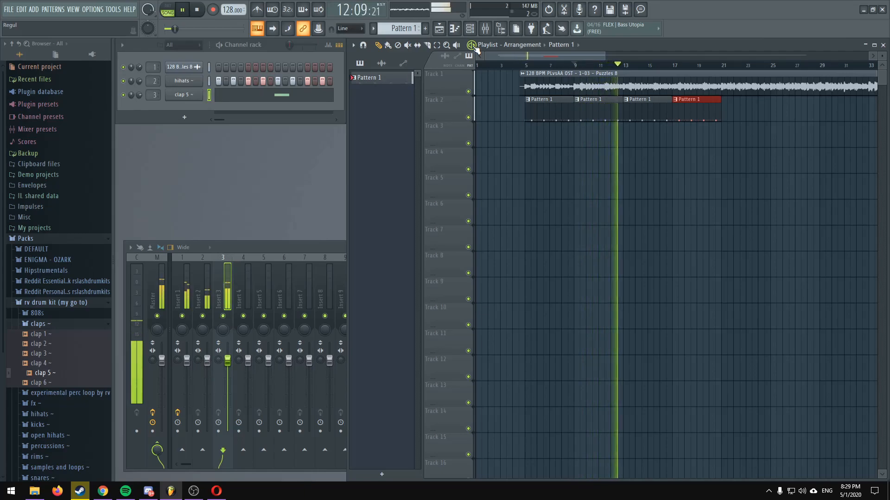
pyautogui.press('space')
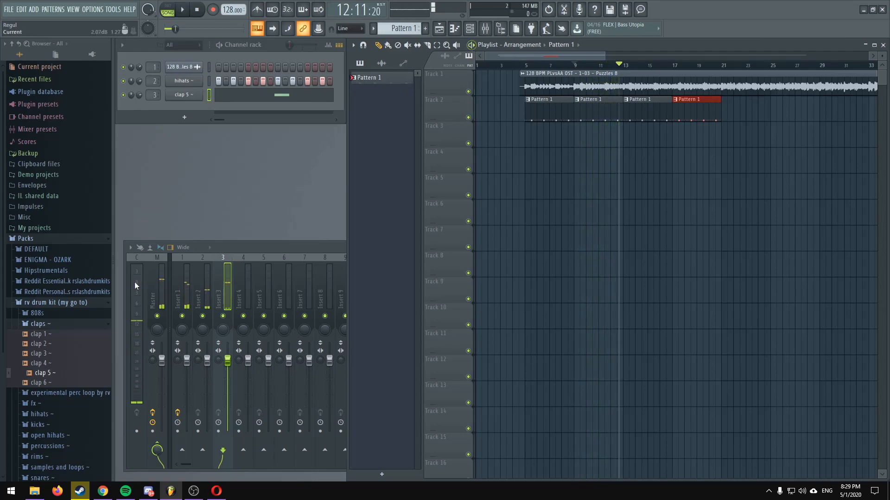
pyautogui.click(528, 66)
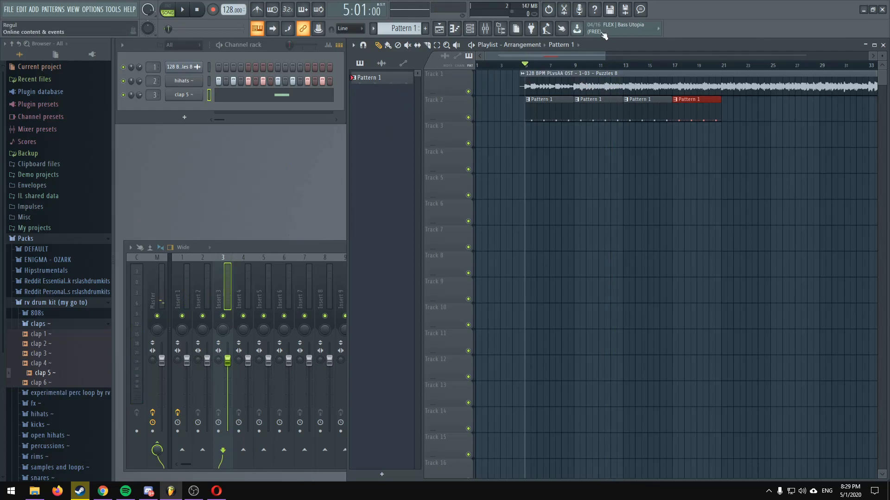
# Step: Set the clap 5 channel's volume to 77%
pyautogui.scroll(5, 528, 65)
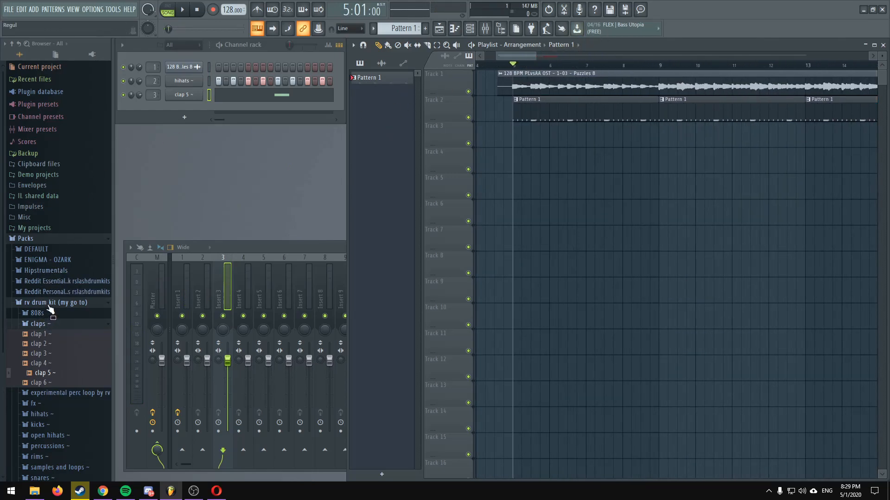
pyautogui.moveTo(139, 95); pyautogui.dragTo(139, 96)
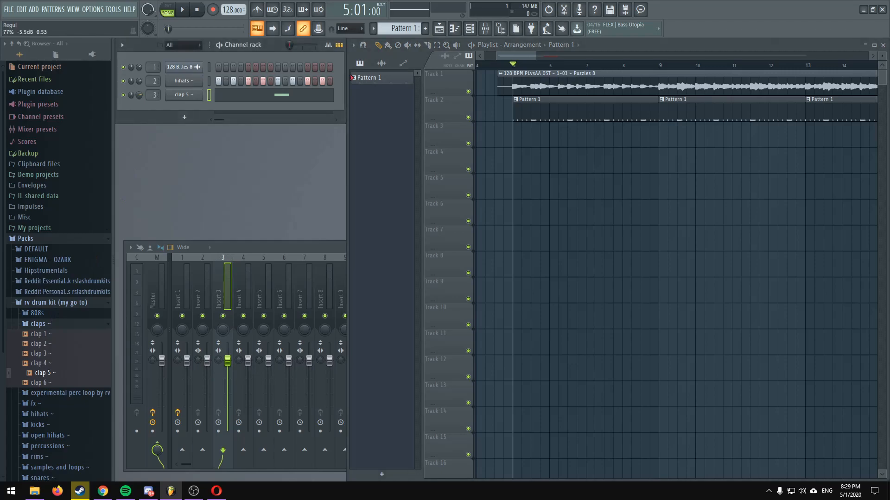
# Step: Load Fruity Limiter into slot 4 of the sample's mixer track, Insert 1, and lower its ceiling
pyautogui.click(187, 262)
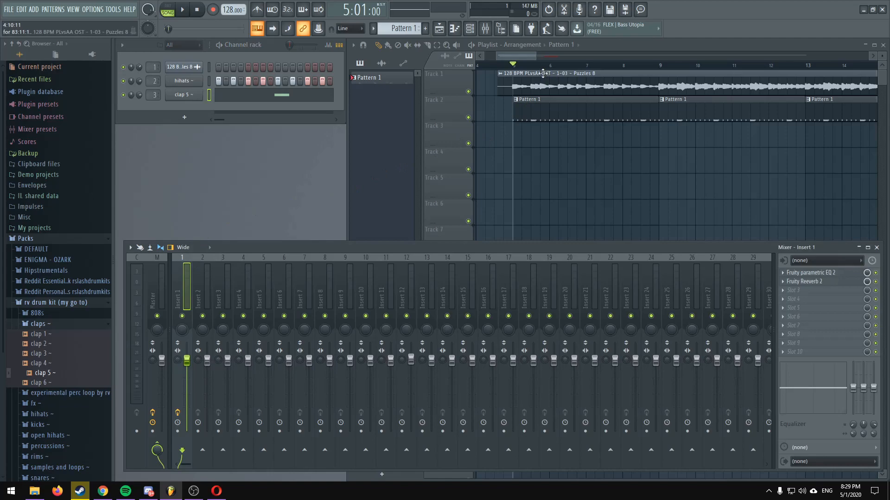
pyautogui.scroll(-4, 554, 67)
pyautogui.scroll(-1, 623, 67)
pyautogui.scroll(-3, 623, 67)
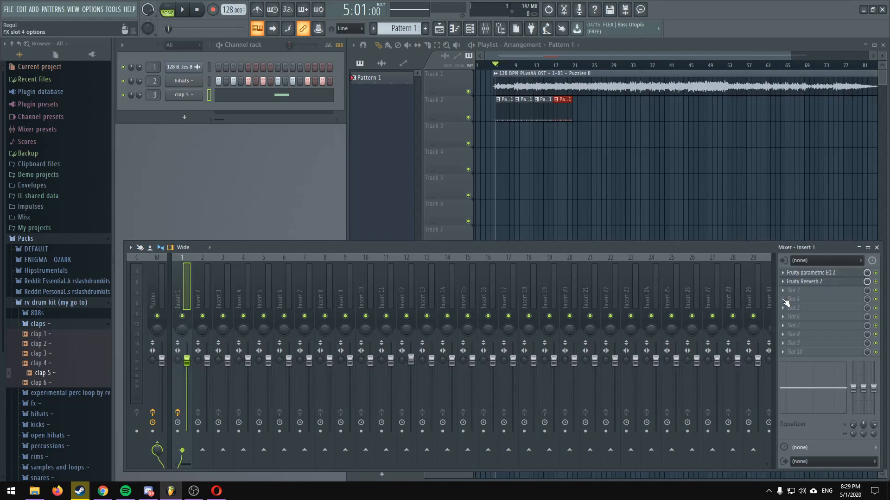
pyautogui.click(787, 301)
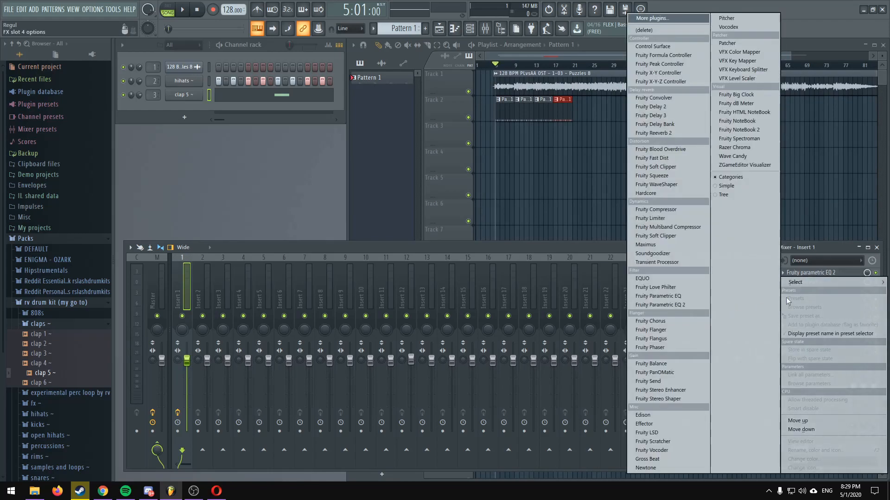
pyautogui.click(602, 251)
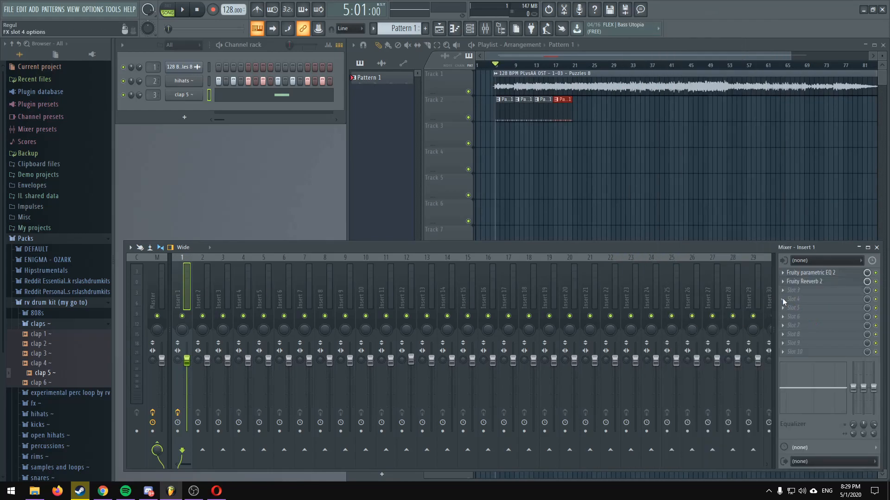
pyautogui.click(782, 299)
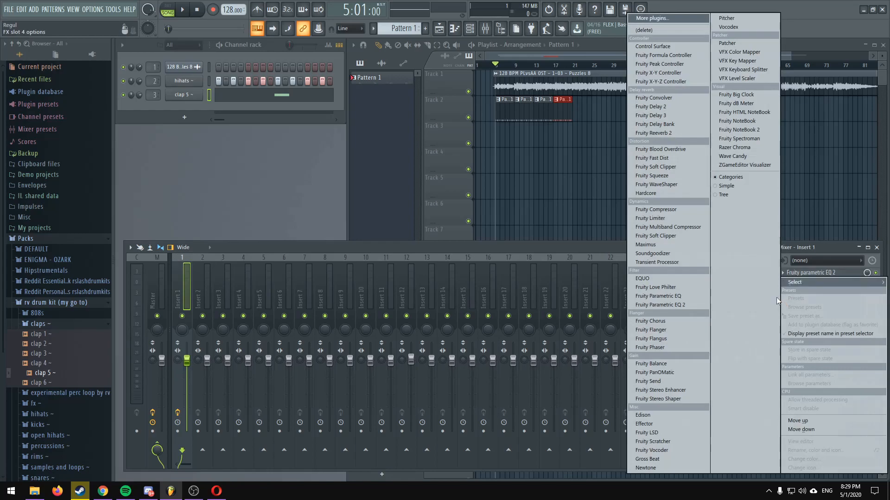
pyautogui.click(661, 222)
pyautogui.moveTo(271, 287)
pyautogui.mouseDown()
pyautogui.moveTo(271, 303)
pyautogui.moveTo(271, 285)
pyautogui.mouseUp()
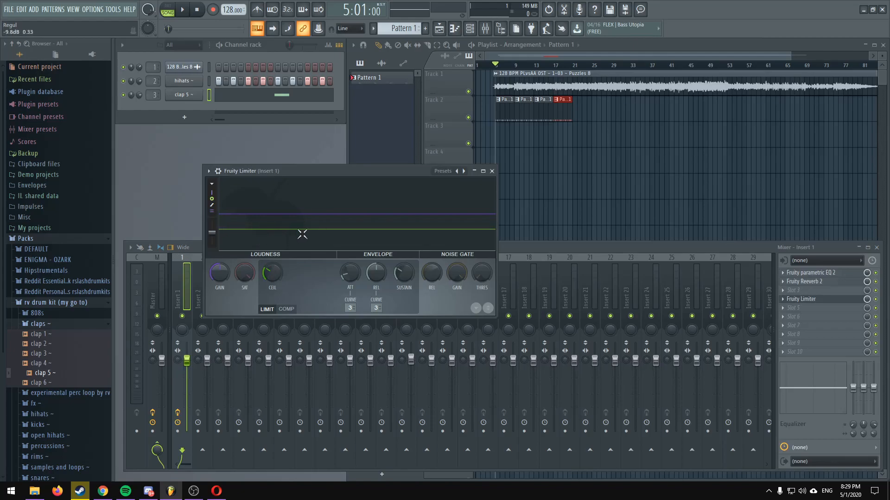
# Step: Play the arrangement from bar 5 while lowering the limiter's ceiling further on Insert 1, then stop playback
pyautogui.click(495, 66)
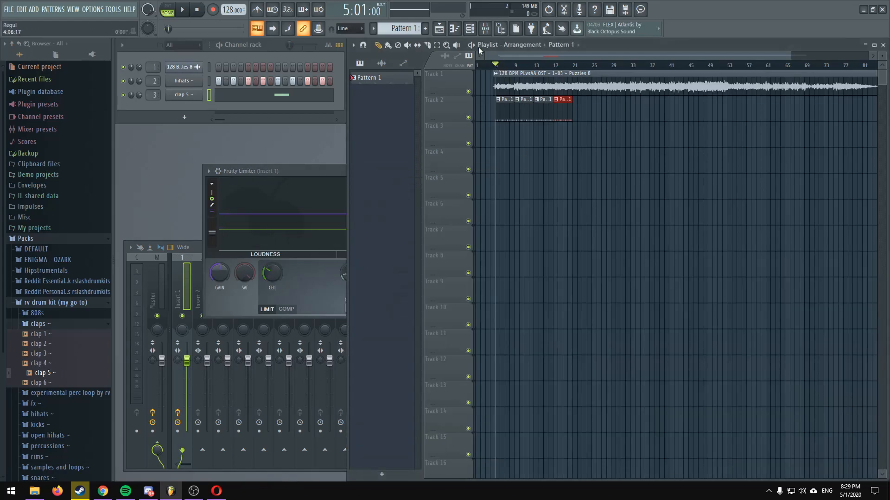
pyautogui.press('space')
pyautogui.click(326, 171)
pyautogui.moveTo(272, 274); pyautogui.dragTo(272, 293)
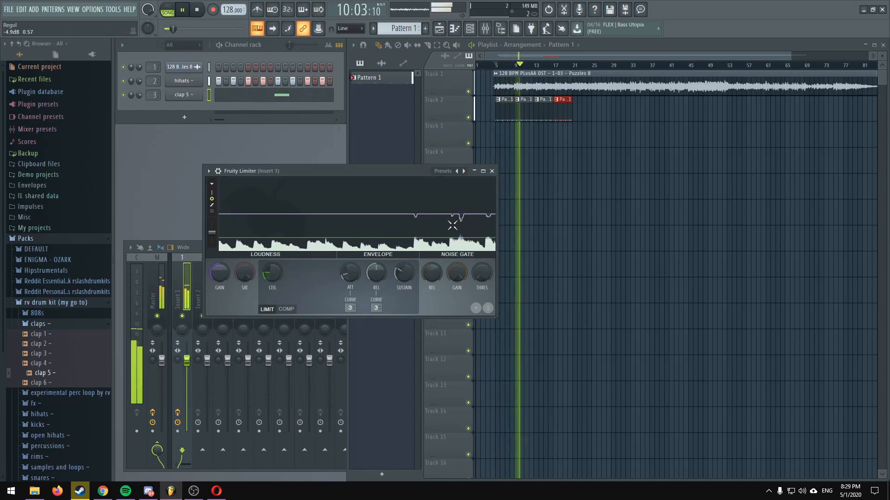
pyautogui.click(471, 45)
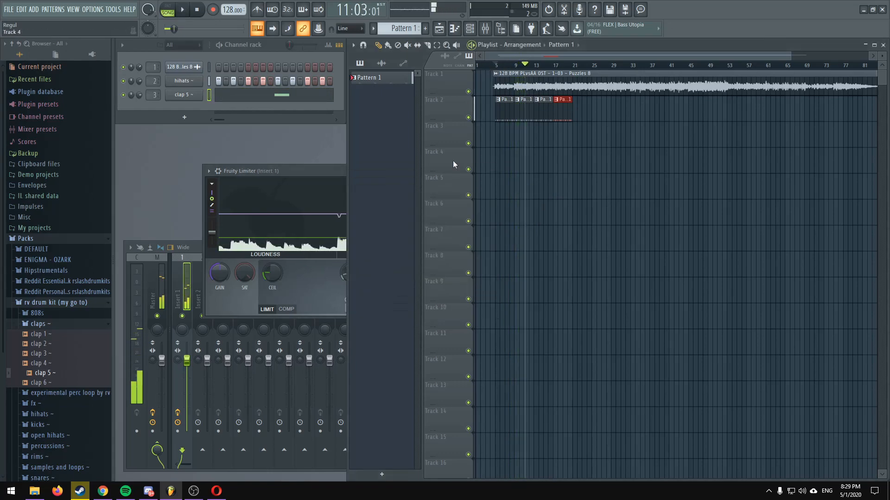
# Step: Play the arrangement from bar 45 while watching Fruity Limiter on Insert 1, then stop playback and close the limiter
pyautogui.click(324, 185)
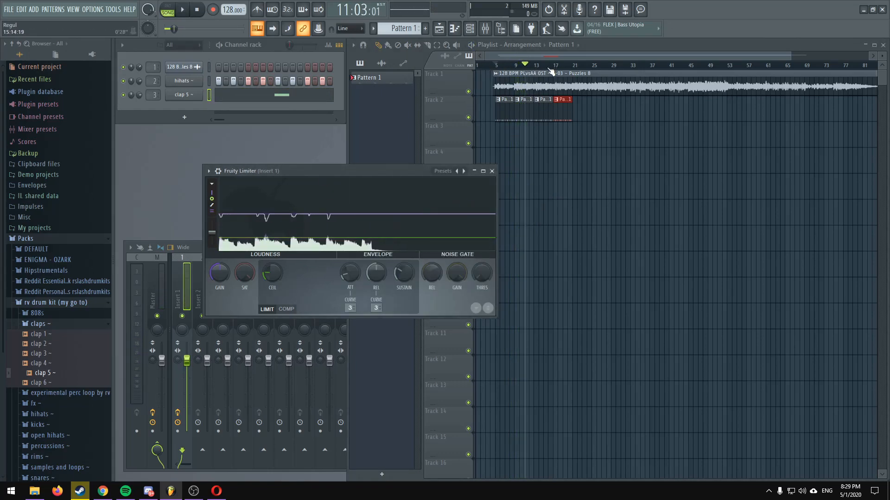
pyautogui.moveTo(684, 69); pyautogui.dragTo(689, 69)
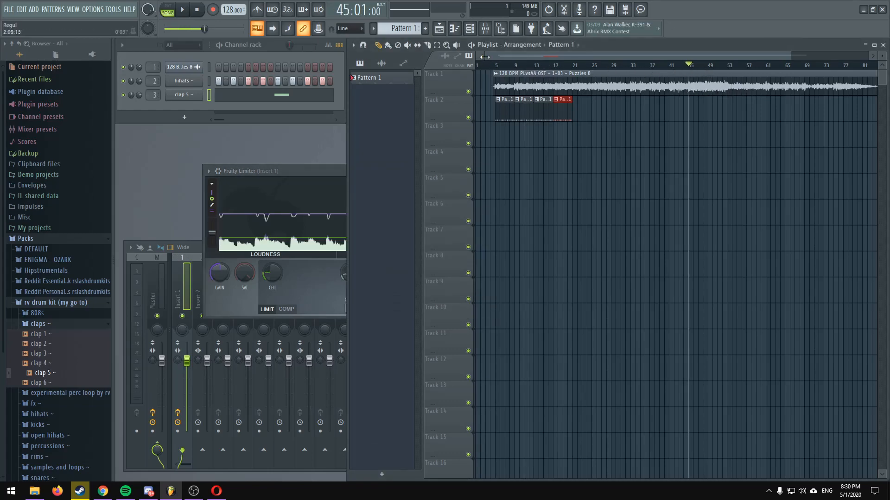
pyautogui.click(474, 47)
pyautogui.click(339, 172)
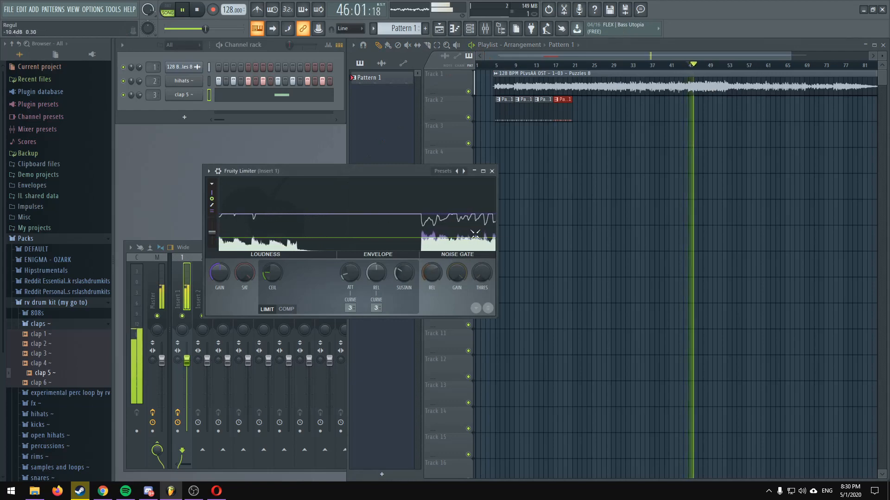
pyautogui.click(473, 46)
pyautogui.click(317, 171)
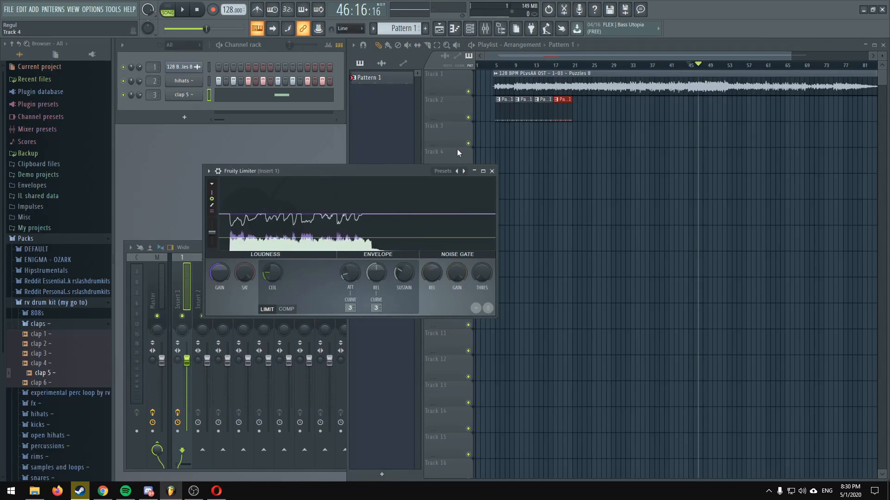
pyautogui.click(492, 172)
pyautogui.click(281, 252)
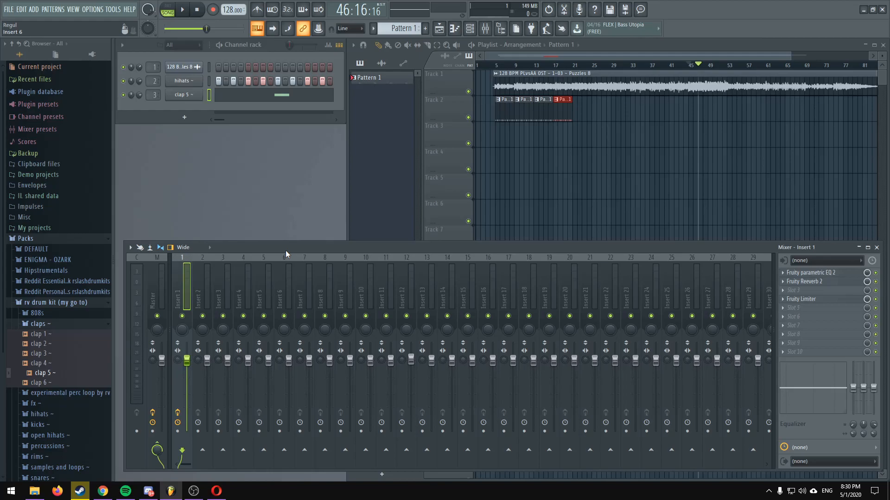
pyautogui.click(618, 48)
pyautogui.scroll(3, 508, 60)
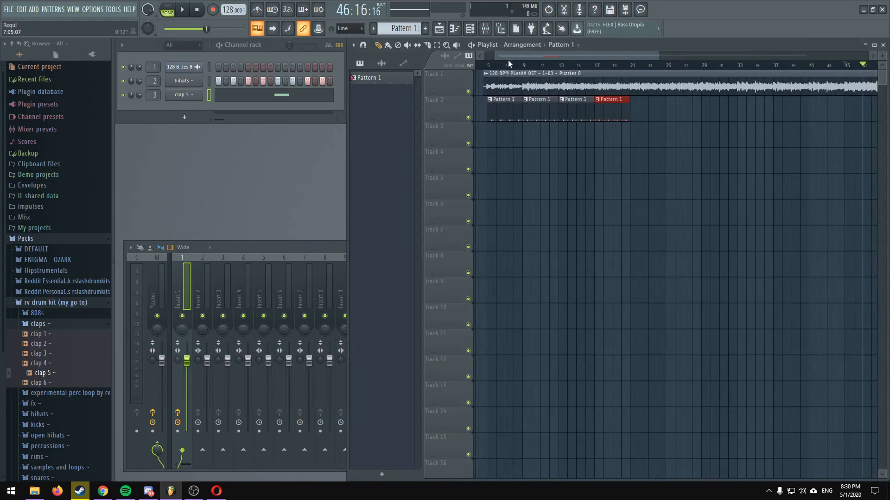
# Step: Add the 808 11 (C) sample from the Hipstrumentals Travis Scott kit's 808s folder as a new channel
pyautogui.click(50, 304)
pyautogui.click(46, 272)
pyautogui.scroll(-10, 51, 334)
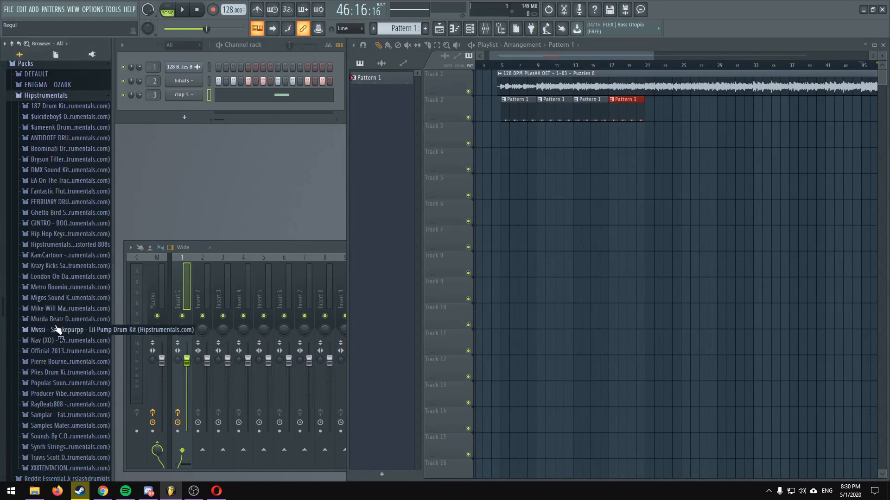
pyautogui.click(55, 341)
pyautogui.click(51, 348)
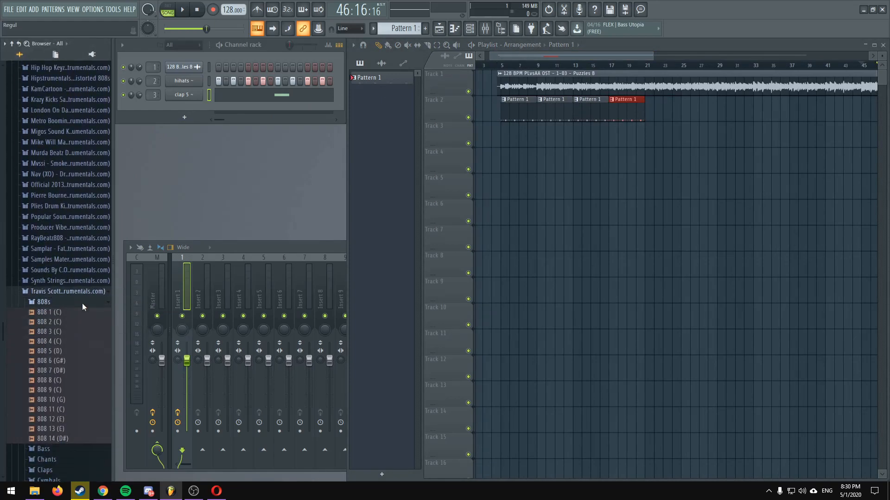
pyautogui.moveTo(62, 274); pyautogui.dragTo(148, 111)
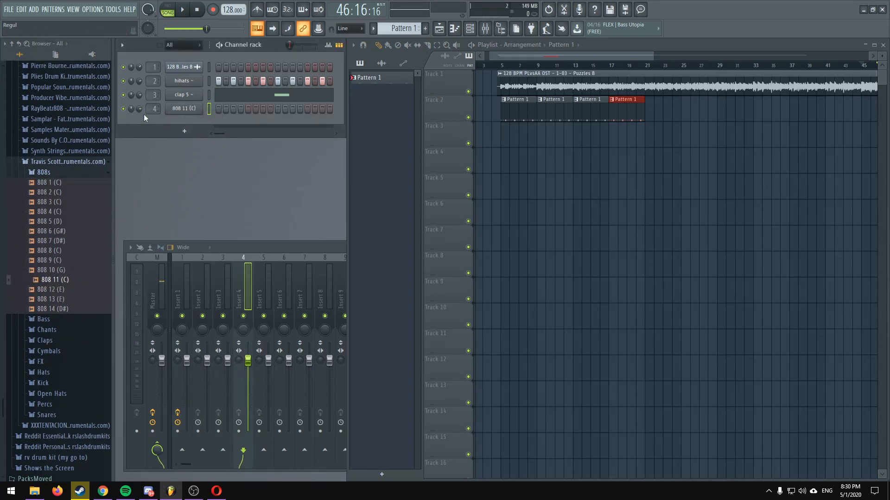
# Step: Open the piano roll for the 808 11 (C) channel
pyautogui.rightClick(200, 110)
pyautogui.click(214, 109)
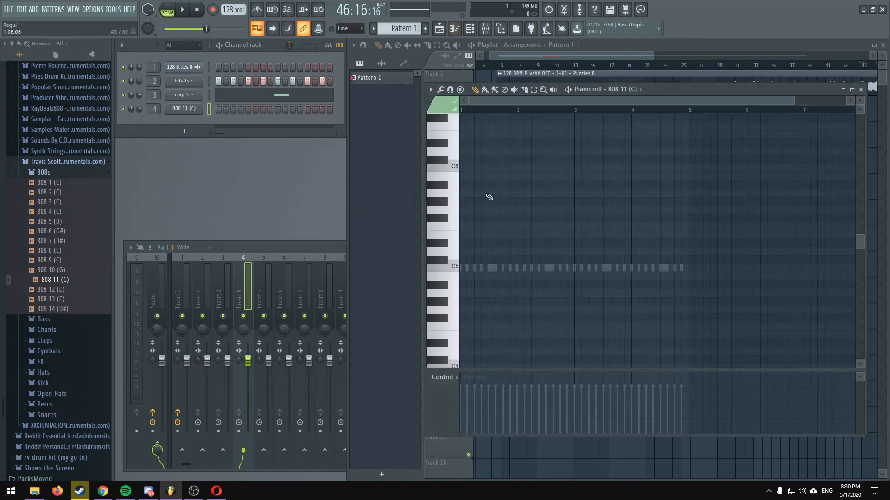
pyautogui.scroll(3, 473, 109)
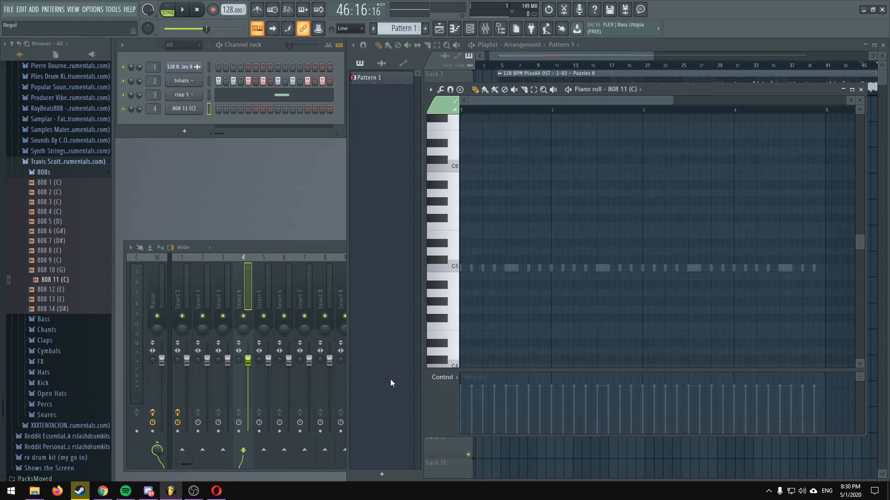
# Step: Bring up the Opera browser window, then return to the 808 piano roll in FL Studio
pyautogui.click(217, 491)
pyautogui.moveTo(323, 222); pyautogui.dragTo(384, 226)
pyautogui.click(745, 62)
# Step: Set the piano roll's scale highlighting to Minor Natural (Aeolian)
pyautogui.click(430, 91)
pyautogui.moveTo(447, 146)
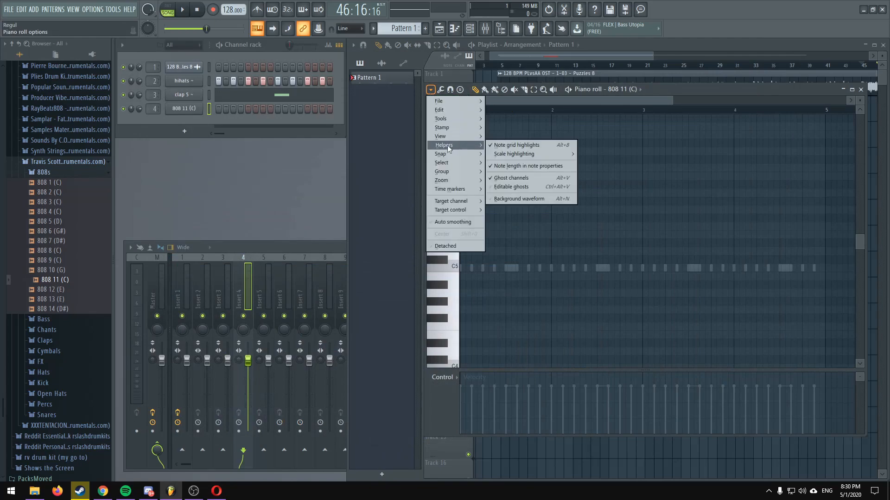
pyautogui.moveTo(505, 154)
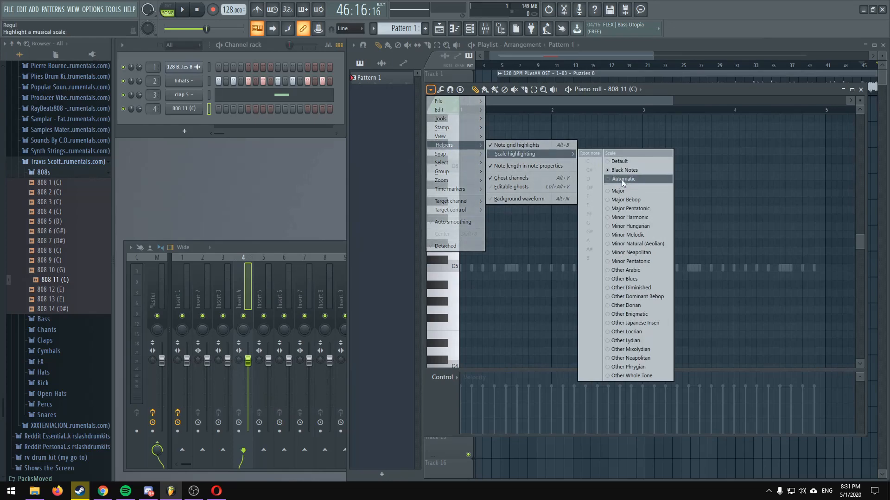
pyautogui.click(627, 245)
# Step: Examine the root note and scale choices available for the piano roll's scale highlighting
pyautogui.click(430, 91)
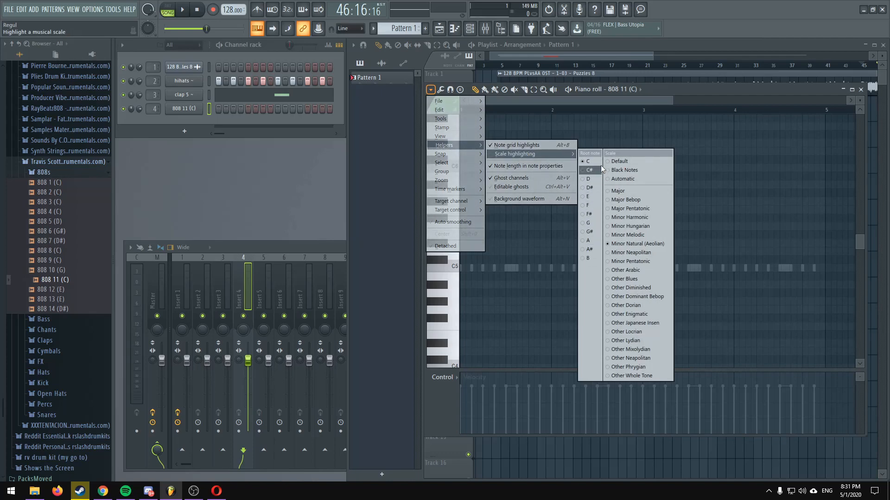
pyautogui.click(700, 88)
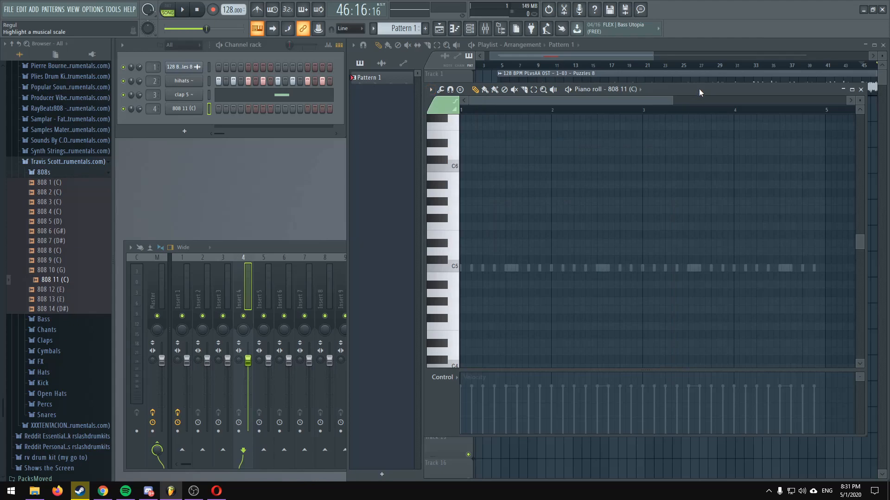
pyautogui.click(430, 89)
pyautogui.moveTo(525, 154)
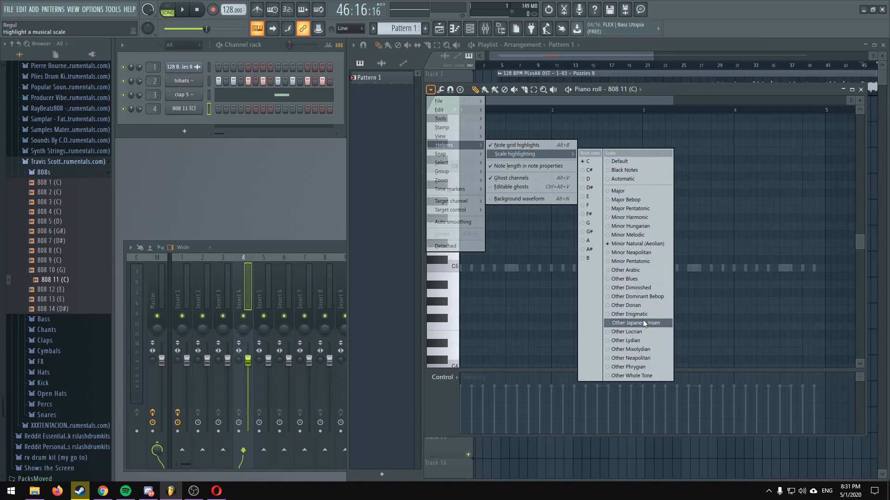
pyautogui.click(694, 86)
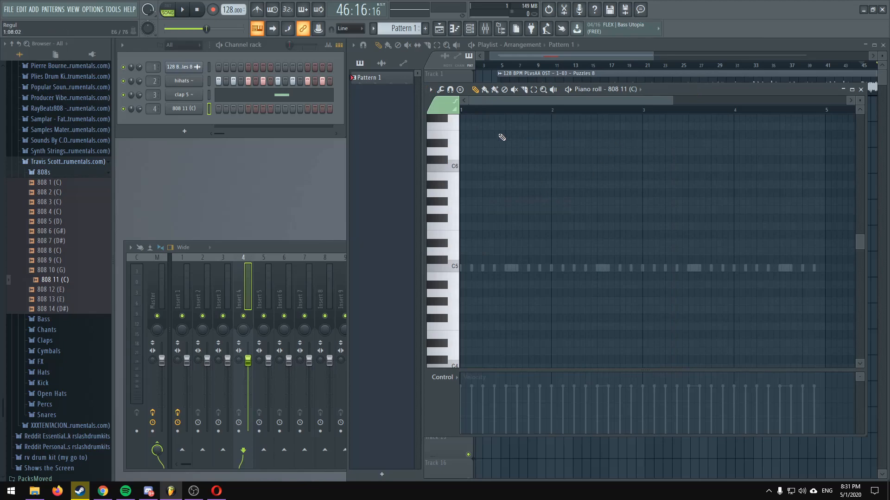
# Step: Place a C5 note at the start of bar 1 for the 808 and enable Cut itself on its channel
pyautogui.scroll(-3, 494, 110)
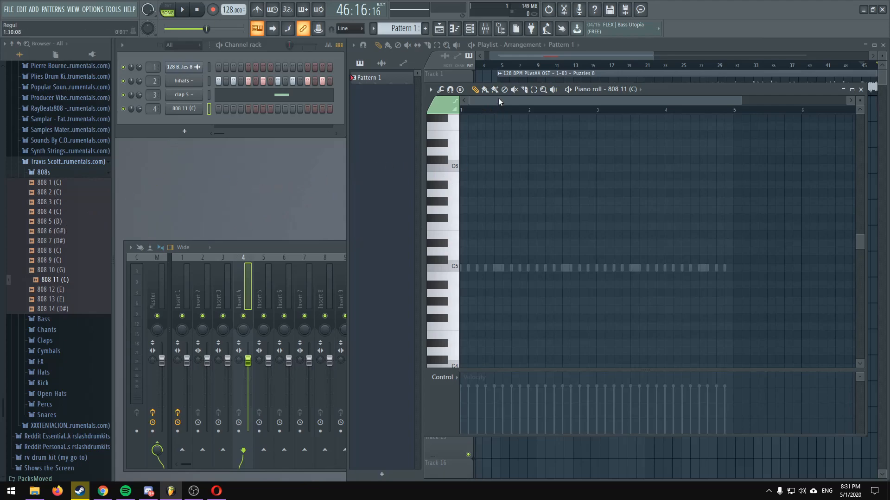
pyautogui.scroll(4, 472, 112)
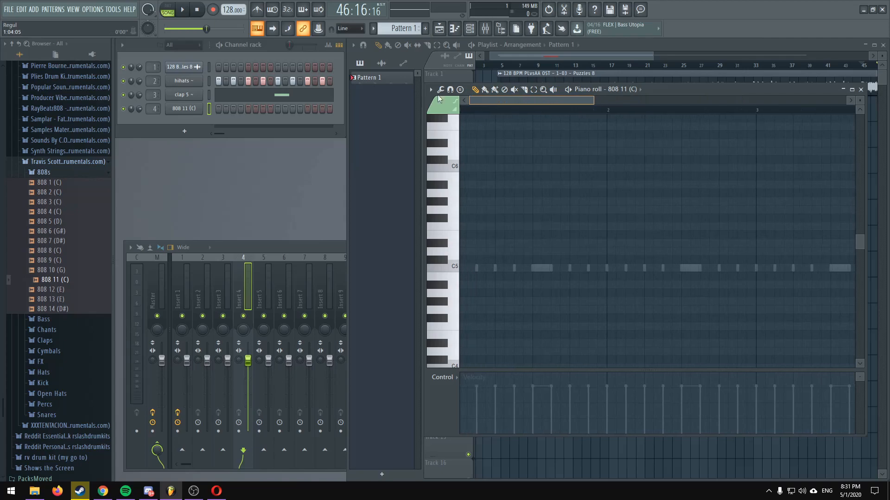
pyautogui.click(465, 267)
pyautogui.rightClick(186, 108)
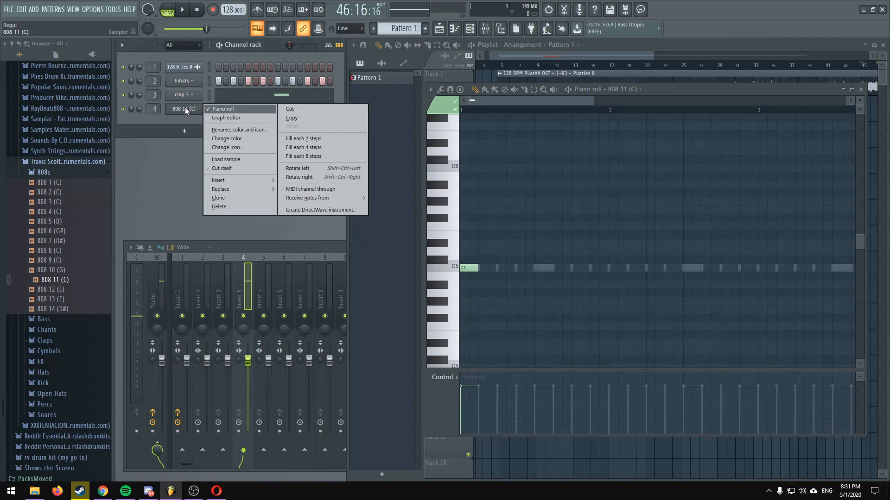
pyautogui.click(219, 169)
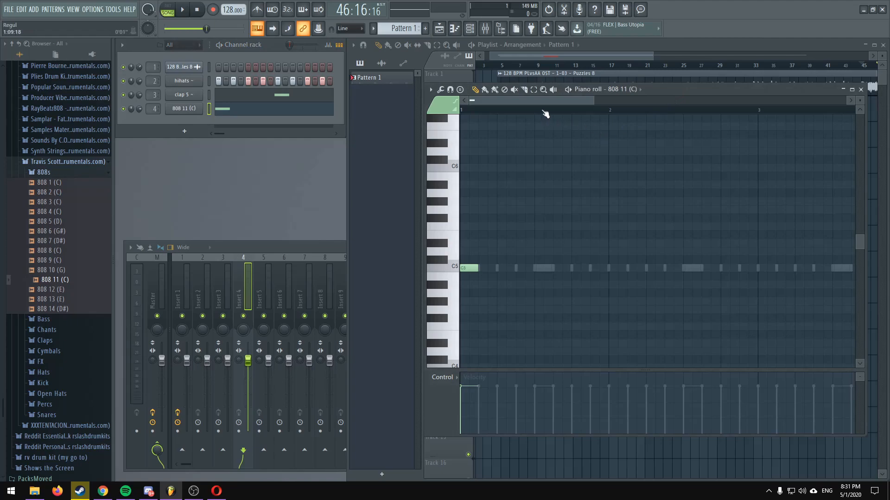
# Step: Add 808 notes on C5 at step 11 of bar 1 and steps 1, 7 and 13 of bar 2, then close the piano roll
pyautogui.scroll(1, 540, 99)
pyautogui.scroll(1, 539, 100)
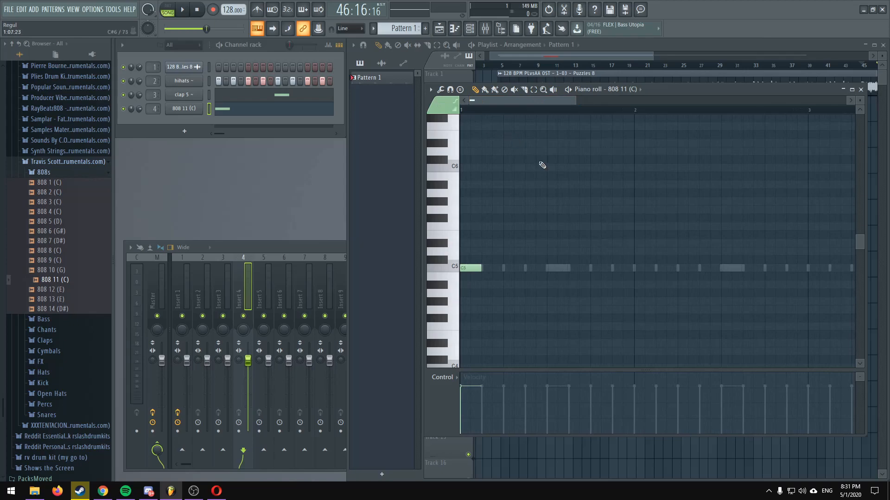
pyautogui.click(573, 269)
pyautogui.click(636, 269)
pyautogui.click(705, 270)
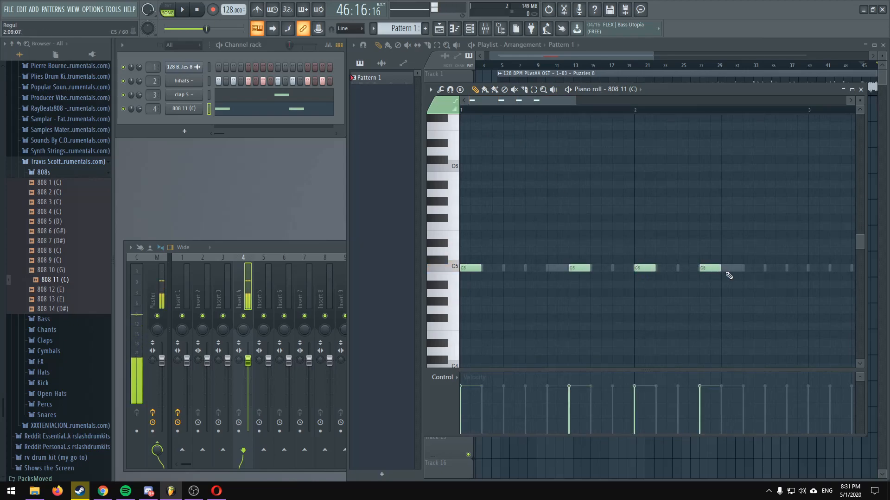
pyautogui.click(766, 270)
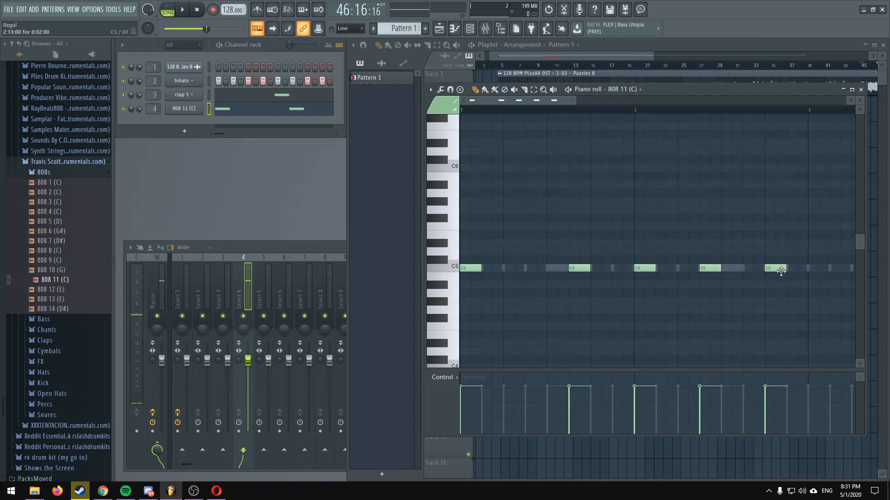
pyautogui.click(860, 89)
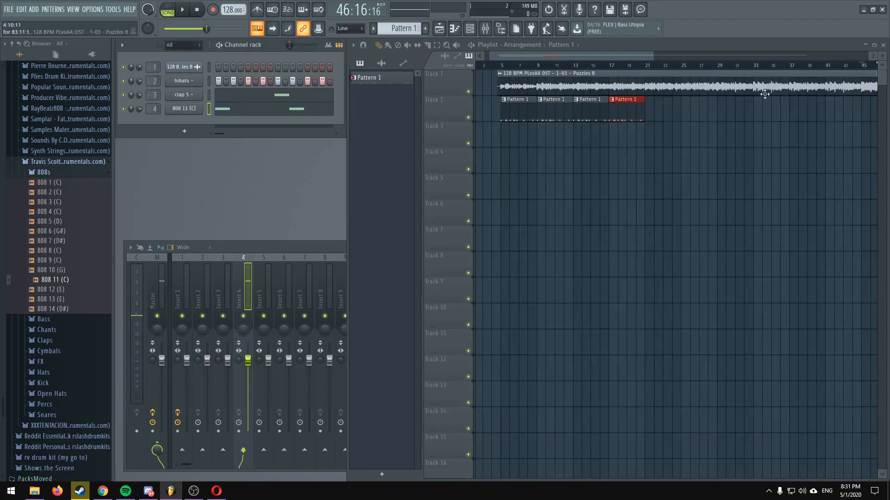
# Step: Play the arrangement from bar 5 to hear the 808 pattern, then stop
pyautogui.click(503, 66)
pyautogui.press('space')
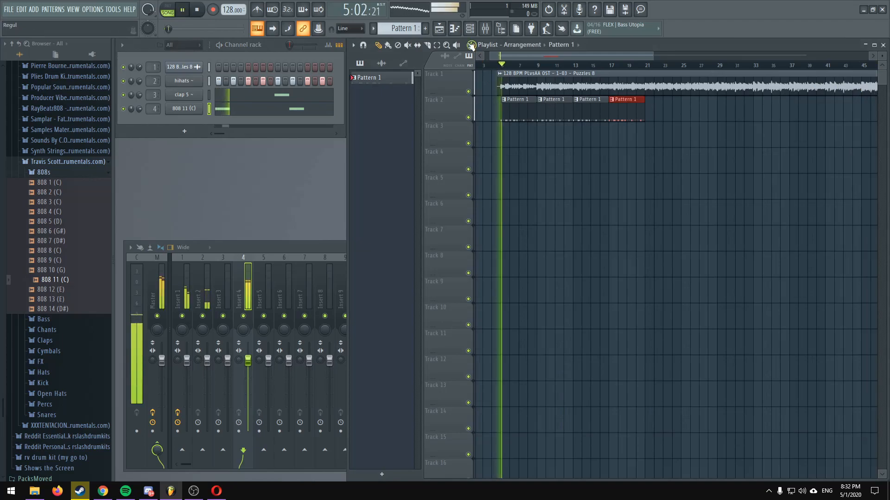
pyautogui.press('space')
# Step: Move the second 808 note to bar 1 step 13 and the third to bar 2 step 5, and delete the last two notes
pyautogui.click(271, 110)
pyautogui.moveTo(530, 271); pyautogui.dragTo(593, 268)
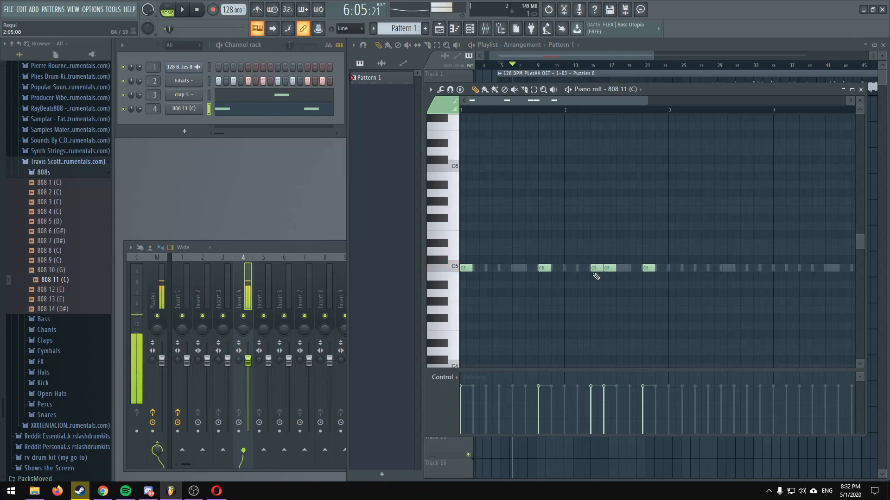
pyautogui.rightClick(611, 268)
pyautogui.rightClick(649, 268)
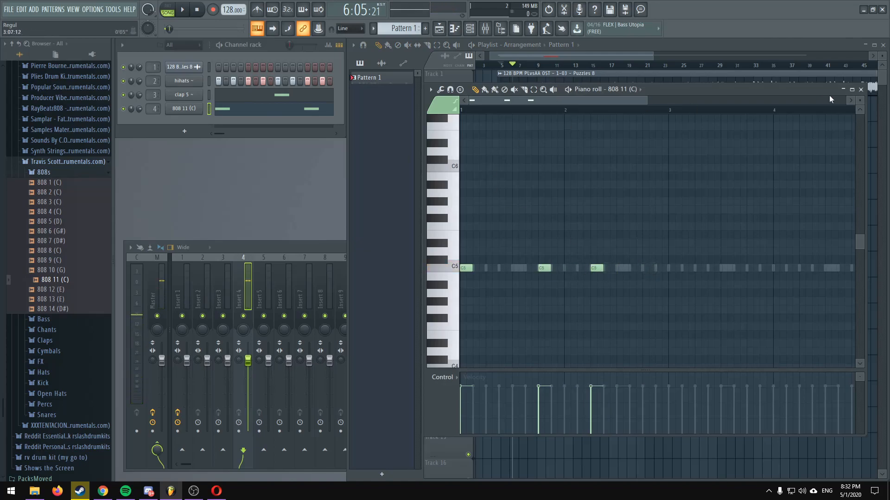
pyautogui.click(860, 89)
# Step: Play the arrangement from bar 5 and add C5 808 notes at steps 1 and 3 of bar 3
pyautogui.click(501, 65)
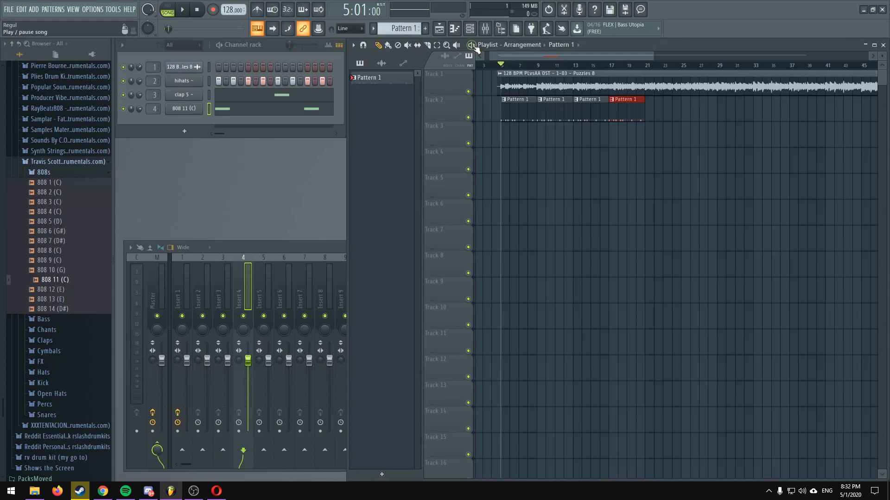
pyautogui.press('space')
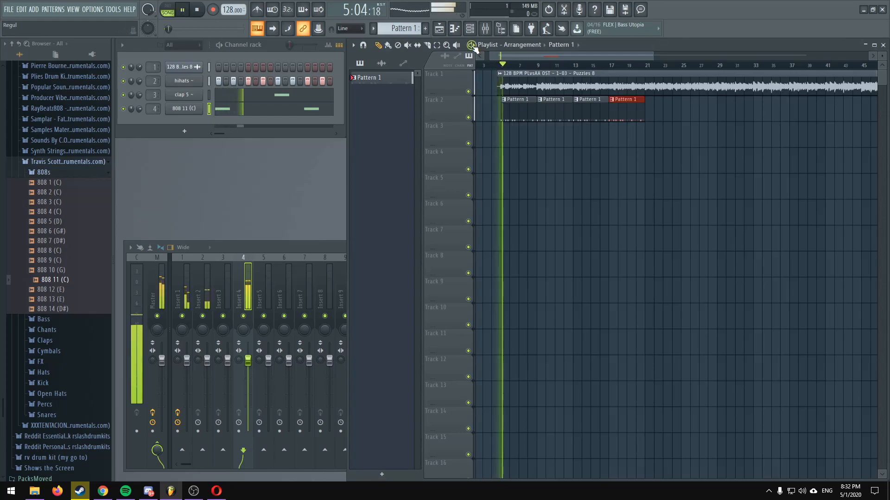
pyautogui.click(322, 110)
pyautogui.click(669, 268)
pyautogui.click(726, 268)
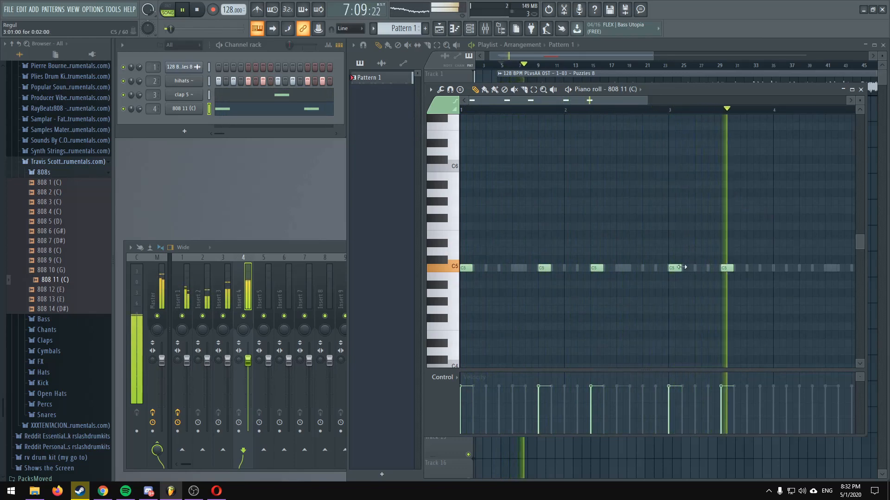
pyautogui.rightClick(727, 269)
pyautogui.click(685, 269)
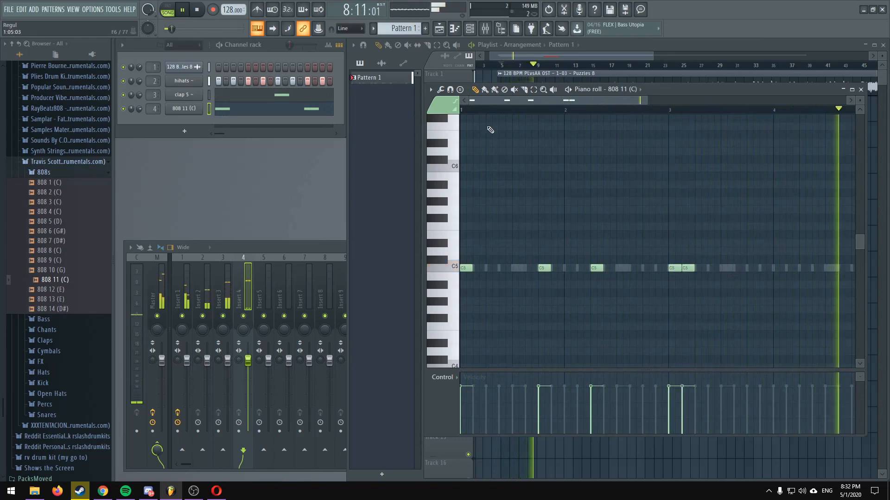
# Step: Restart playback and add a C5 808 note at step 13 of bar 3
pyautogui.press('space')
pyautogui.press('space')
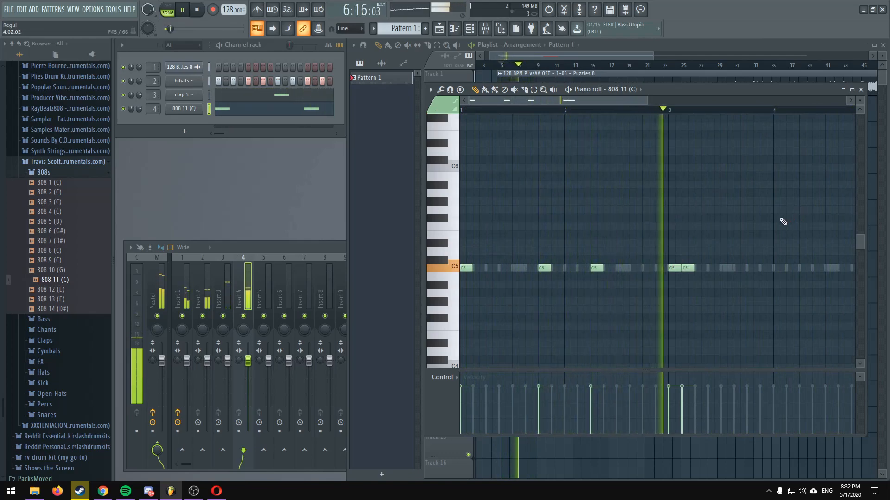
pyautogui.moveTo(588, 100); pyautogui.dragTo(625, 101)
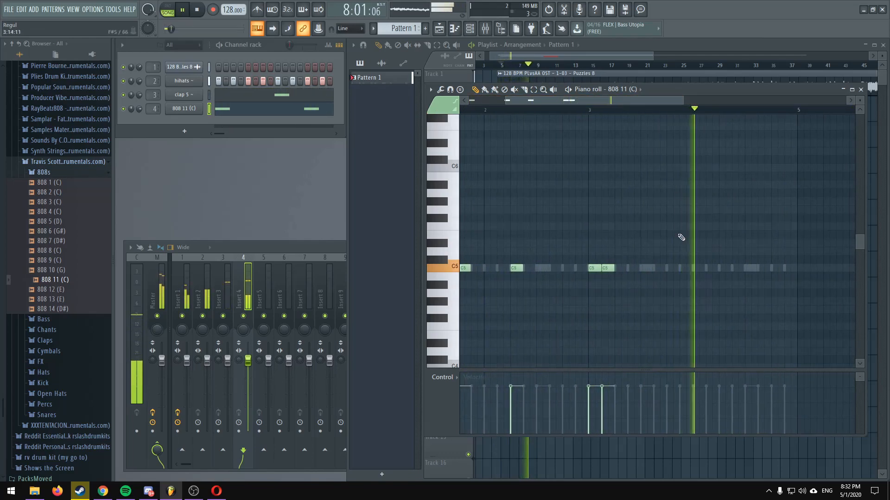
pyautogui.click(669, 269)
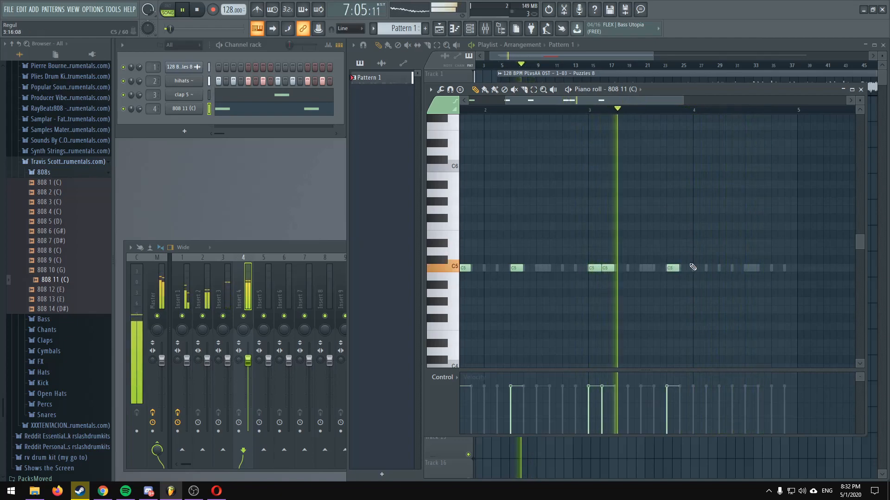
# Step: Add a C5 808 note at step 5 of bar 4 and move the note at bar 3 step 3 to bar 2 step 15
pyautogui.click(723, 268)
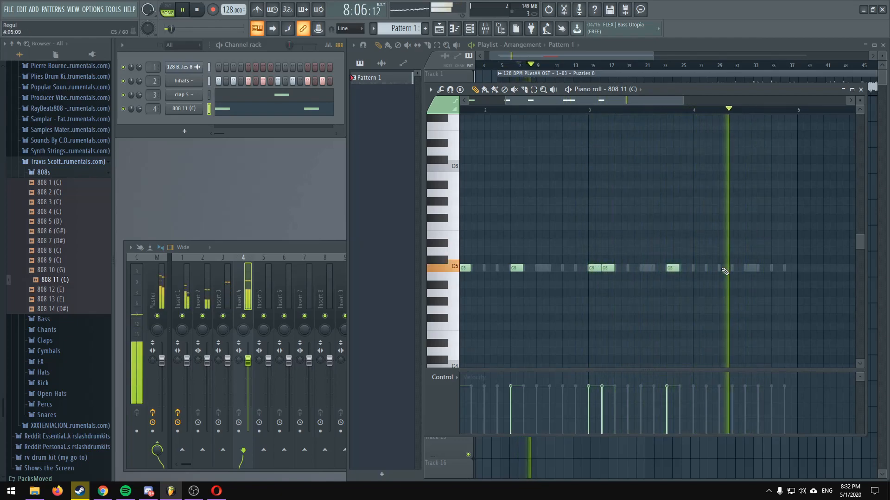
pyautogui.scroll(-2, 668, 110)
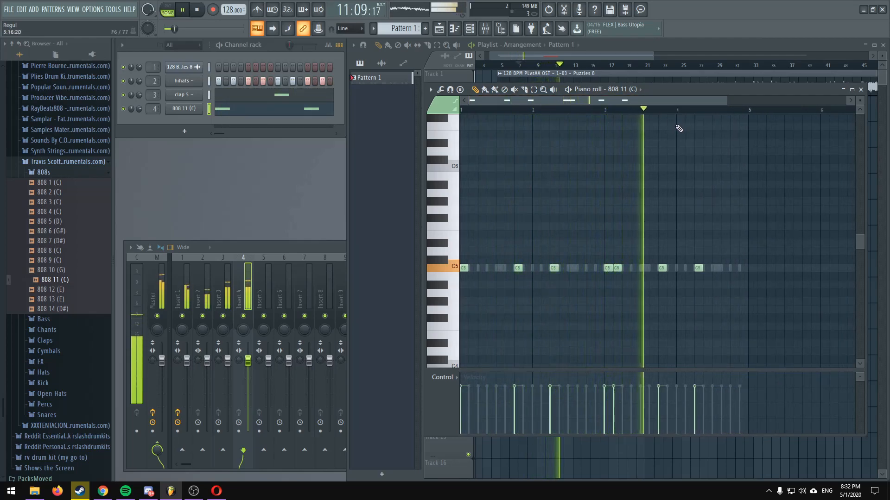
pyautogui.moveTo(616, 267); pyautogui.dragTo(597, 269)
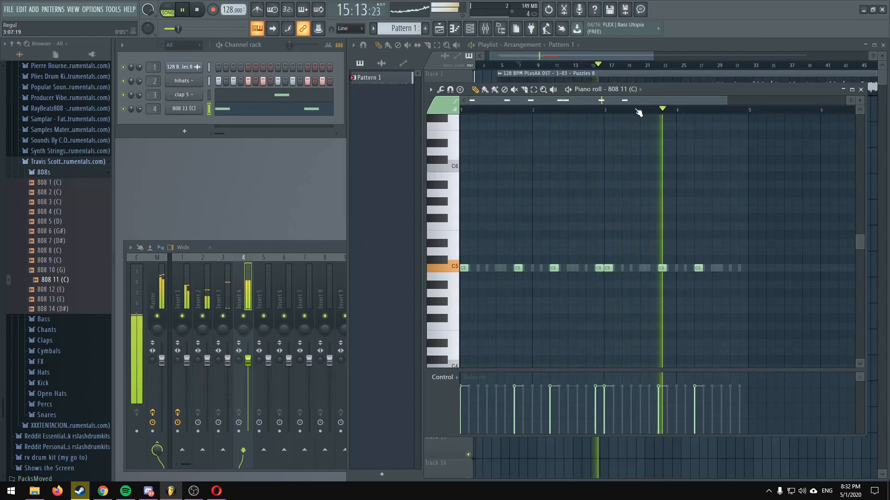
# Step: Add a C5 808 note at step 7 of bar 3, listen to the arrangement, return to the playlist and stop playback
pyautogui.scroll(2, 635, 269)
pyautogui.click(634, 269)
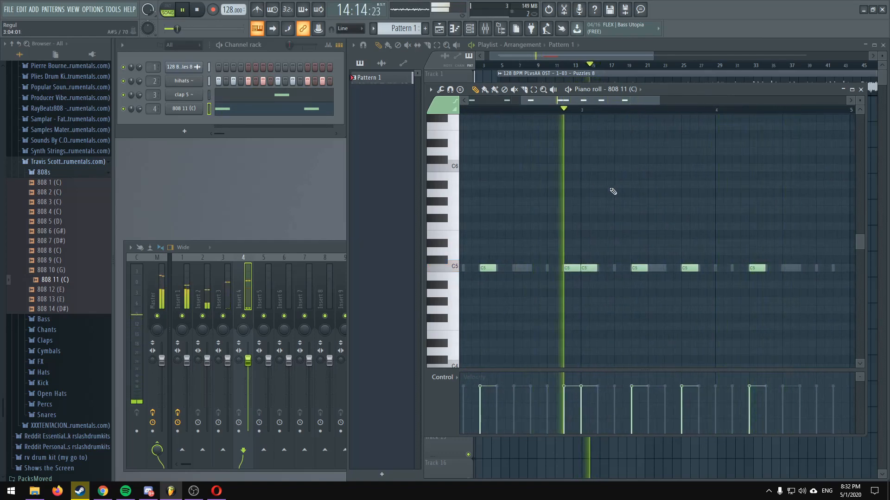
pyautogui.scroll(-2, 674, 114)
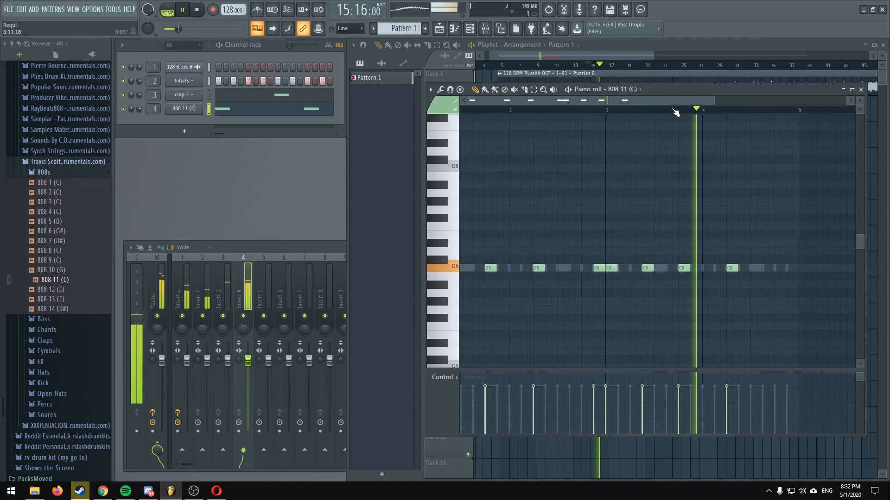
pyautogui.scroll(1, 705, 112)
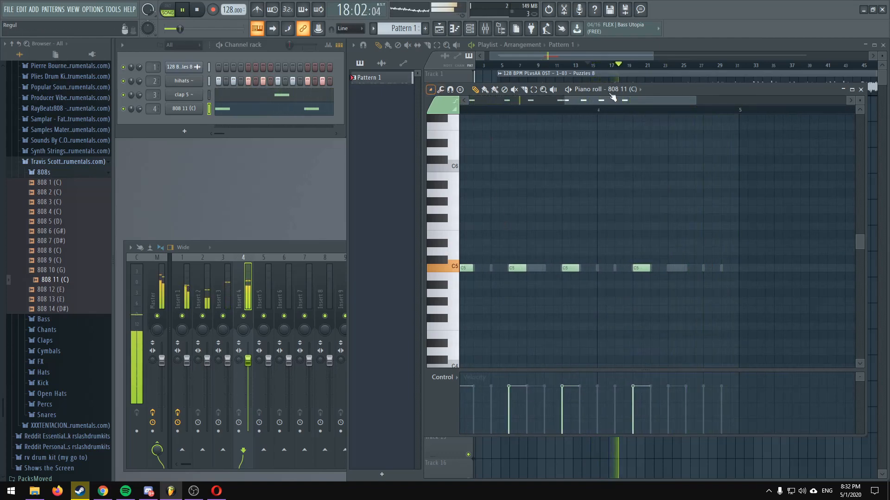
pyautogui.click(487, 48)
pyautogui.press('space')
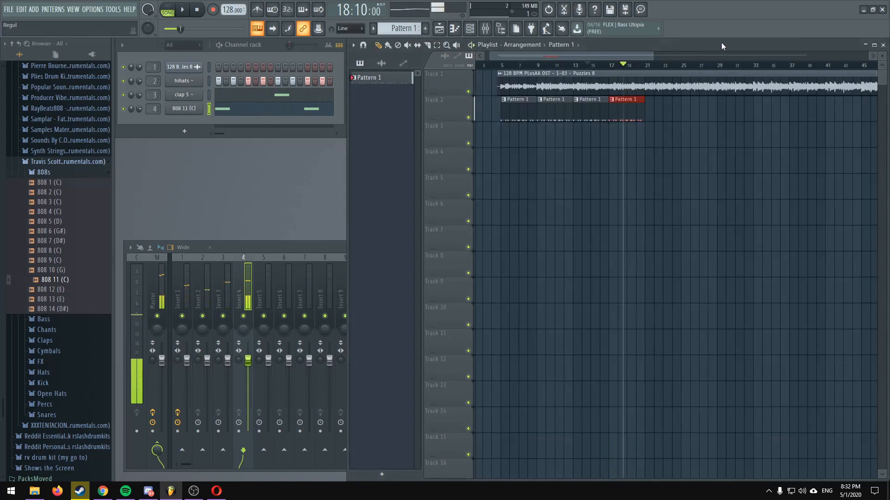
# Step: Reopen the 808 11 (C) piano roll, play the pattern on its own from bar 1, and reset the position to its start
pyautogui.click(236, 114)
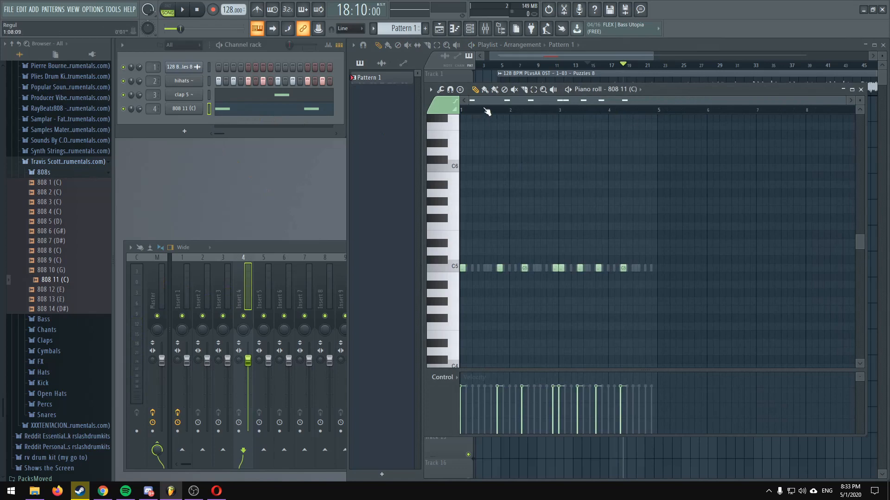
pyautogui.scroll(3, 494, 99)
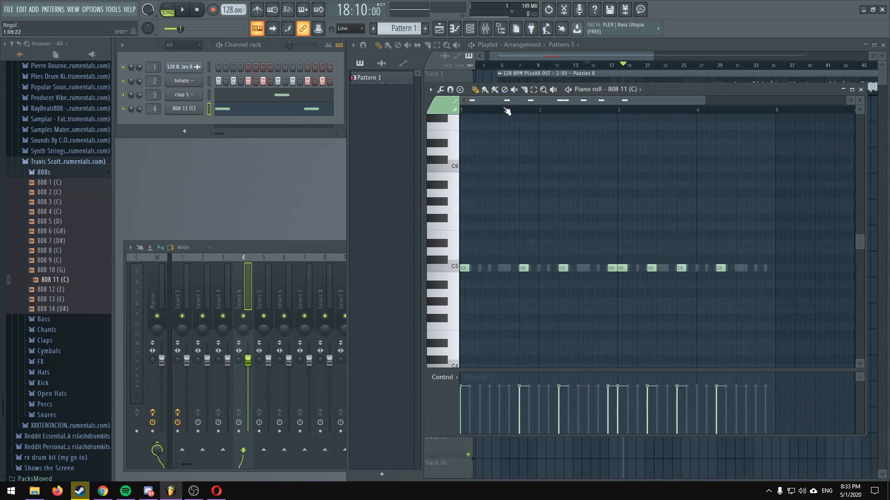
pyautogui.moveTo(516, 115); pyautogui.dragTo(463, 112)
pyautogui.press('space')
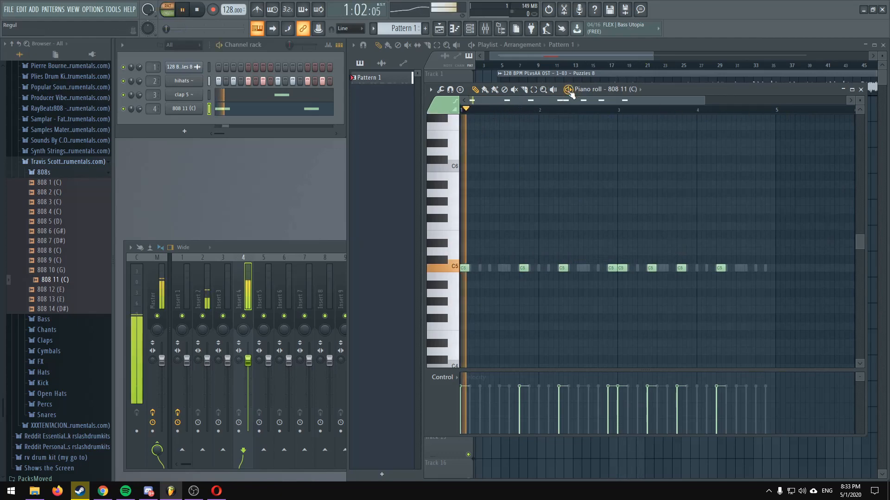
pyautogui.click(503, 110)
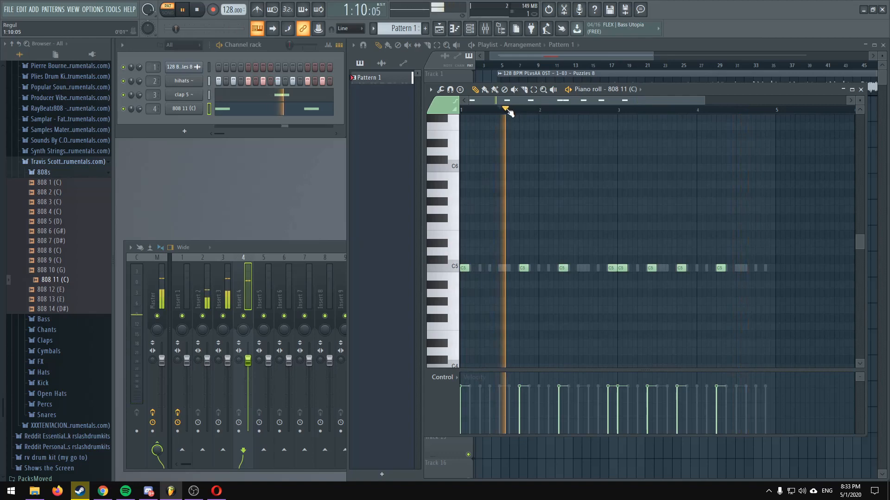
pyautogui.press('space')
pyautogui.moveTo(491, 111); pyautogui.dragTo(444, 115)
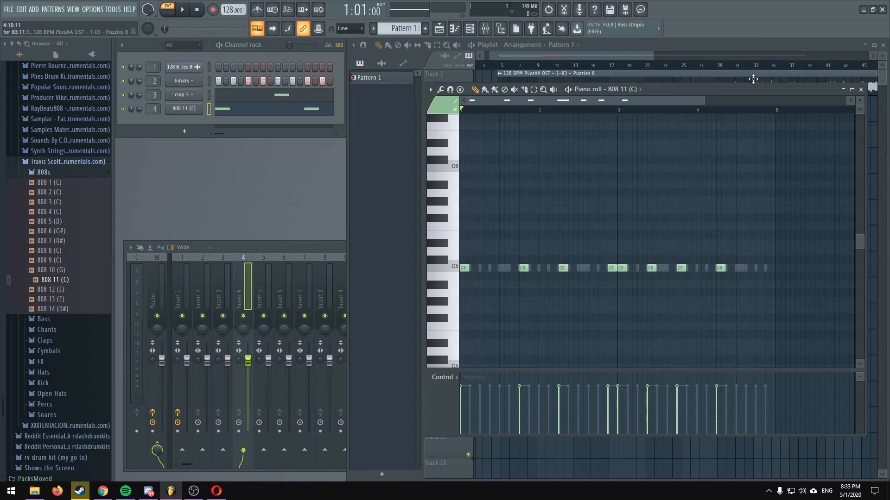
pyautogui.click(685, 50)
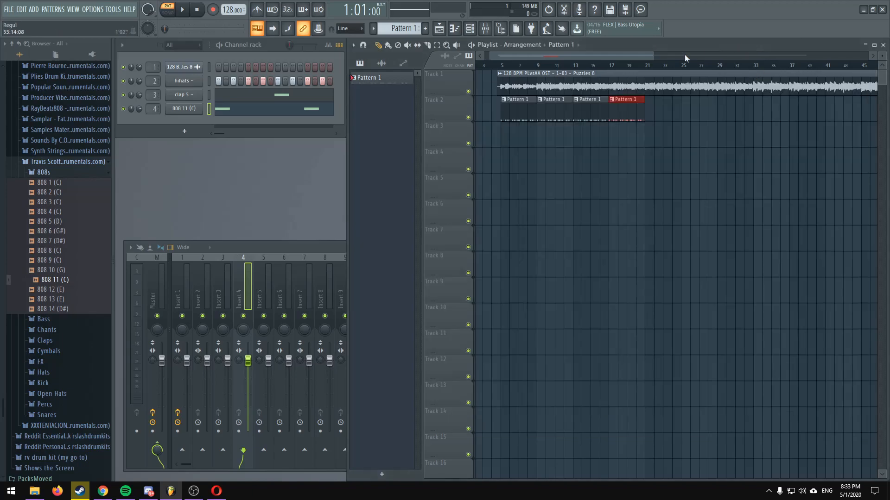
pyautogui.click(236, 111)
pyautogui.scroll(-2, 599, 112)
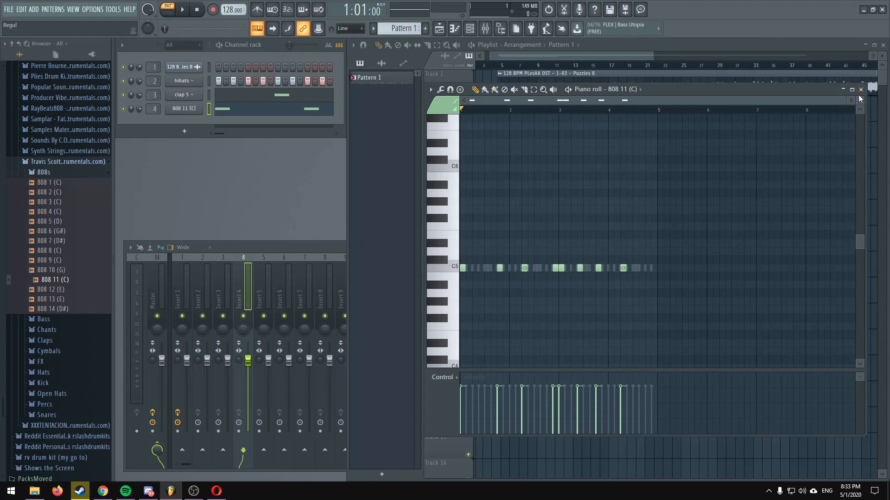
pyautogui.scroll(3, 506, 112)
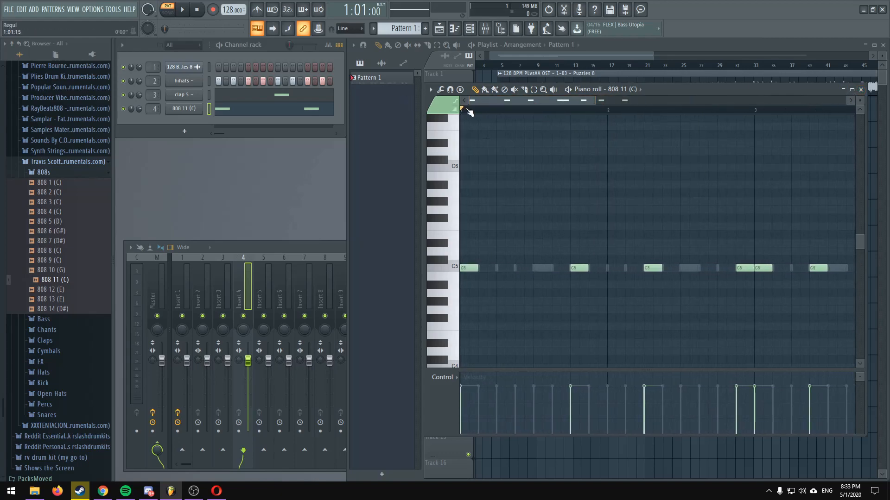
pyautogui.click(568, 89)
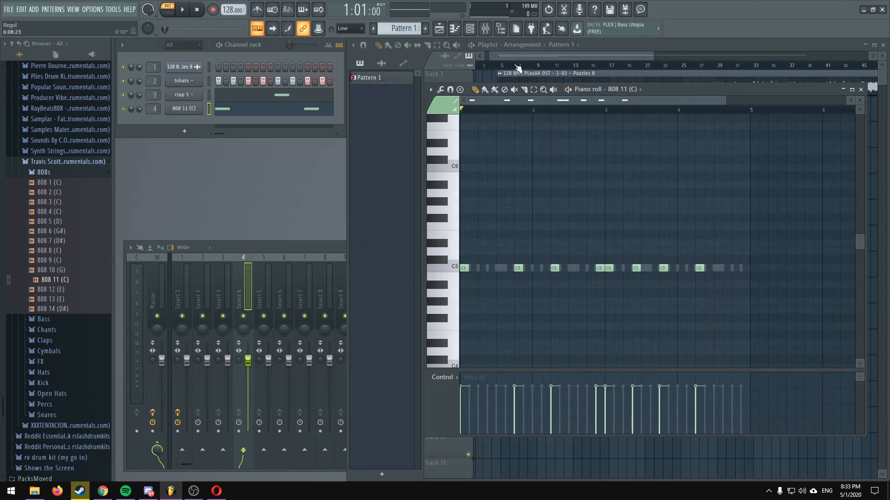
# Step: Play the arrangement from bar 5 with the 808 11 (C) piano roll open
pyautogui.click(504, 66)
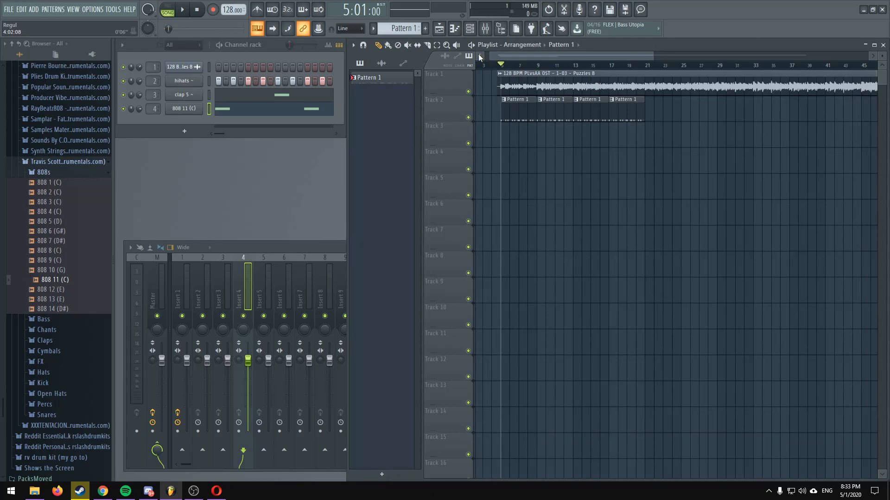
pyautogui.press('space')
pyautogui.click(296, 109)
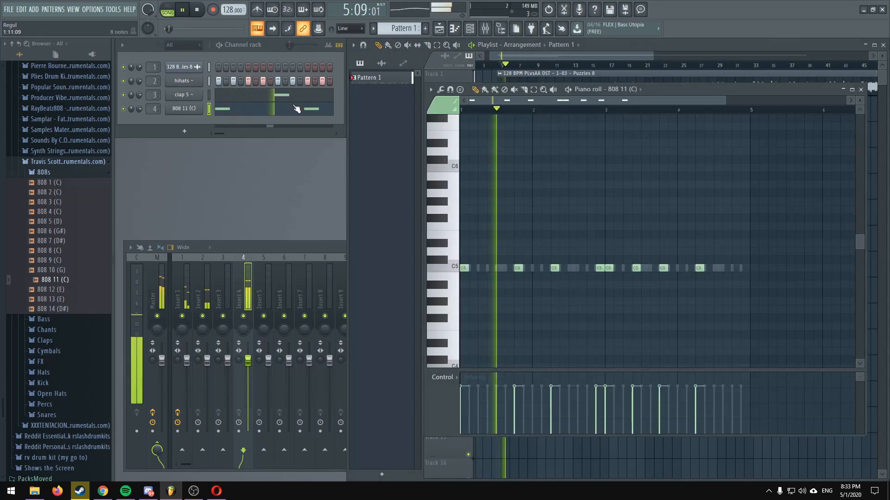
pyautogui.scroll(3, 579, 208)
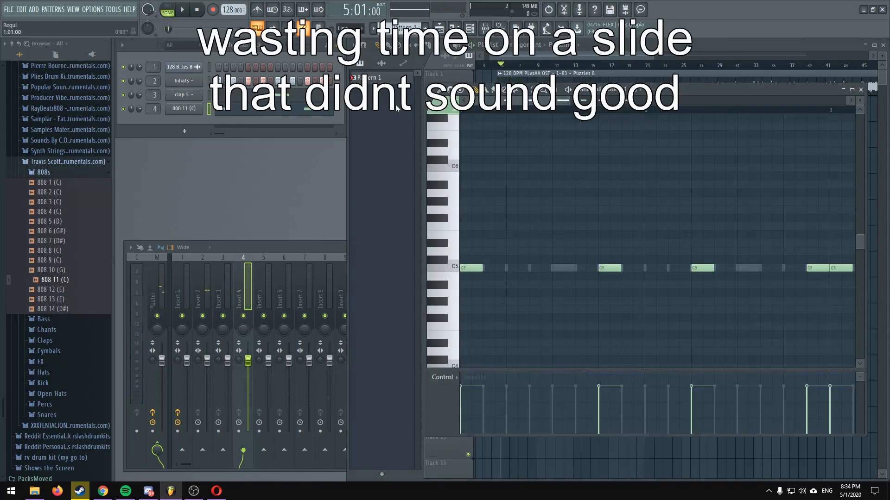
# Step: Move the piano roll window off the playlist and audition the start of the arrangement from bar 5
pyautogui.press('space')
pyautogui.moveTo(574, 90); pyautogui.dragTo(306, 135)
pyautogui.scroll(-2, 306, 146)
pyautogui.press('space')
pyautogui.press('space')
pyautogui.press('space')
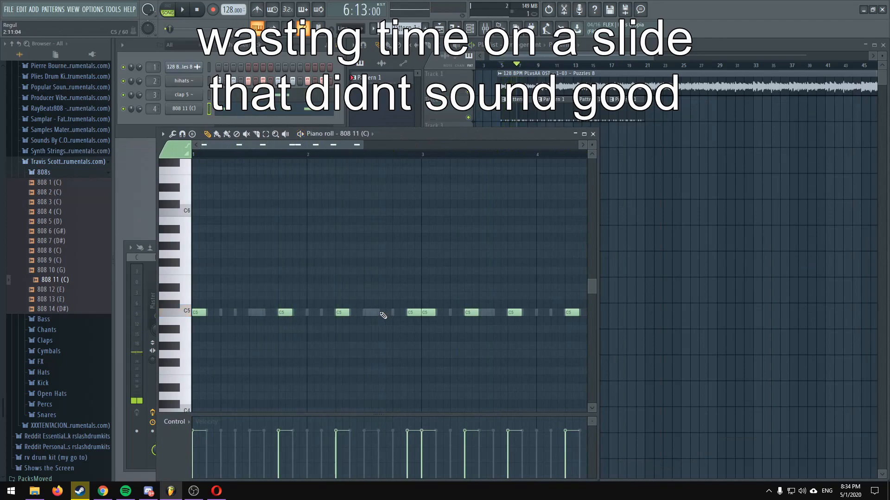
# Step: Set the piano roll's key labels to show note names on all white keys
pyautogui.click(163, 134)
pyautogui.moveTo(180, 192)
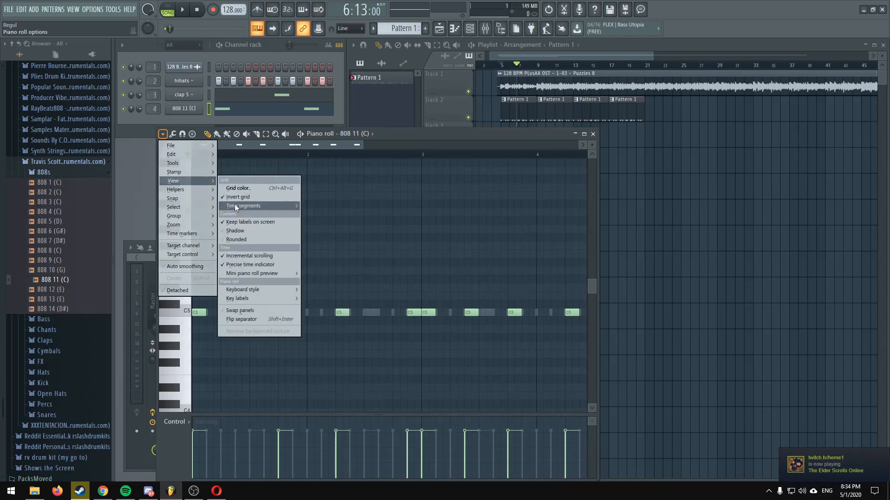
pyautogui.moveTo(256, 297)
pyautogui.click(315, 302)
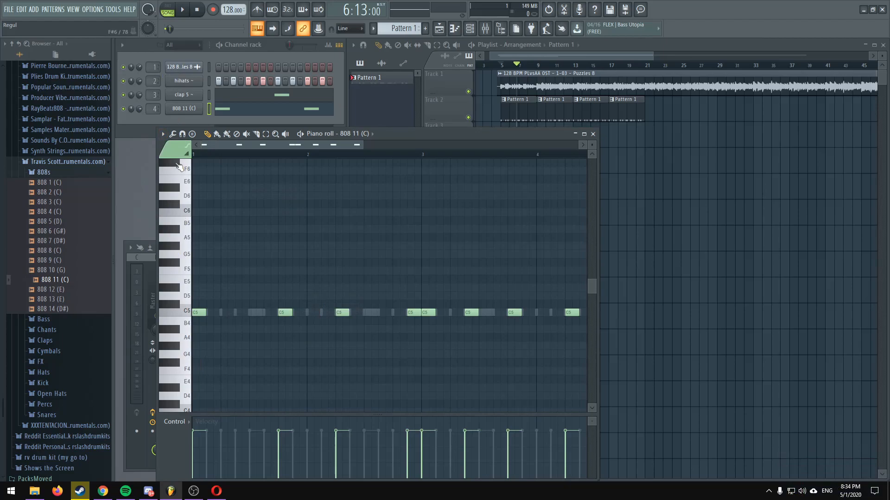
# Step: Try an F5 slide note in the second half of bar 2 of the 808 pattern and audition it
pyautogui.click(382, 271)
pyautogui.press('space')
pyautogui.press('space')
pyautogui.press('space')
pyautogui.moveTo(382, 270)
pyautogui.mouseDown()
pyautogui.moveTo(396, 270)
pyautogui.moveTo(366, 277)
pyautogui.mouseUp()
pyautogui.scroll(4, 403, 163)
# Step: Change the piano roll's snap setting for the 808 pattern
pyautogui.click(182, 133)
pyautogui.click(197, 219)
pyautogui.scroll(-6, 394, 278)
pyautogui.scroll(3, 301, 157)
pyautogui.scroll(2, 387, 158)
pyautogui.press('l')
pyautogui.scroll(-4, 309, 159)
pyautogui.scroll(6, 310, 159)
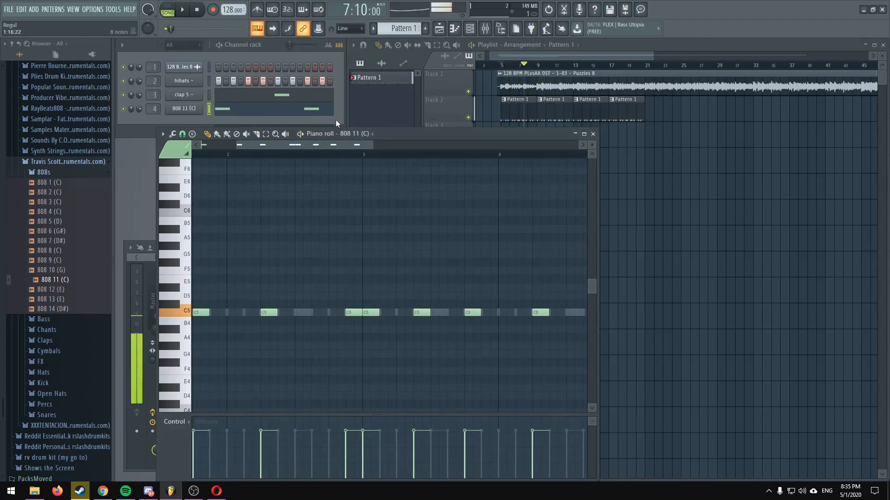
# Step: Switch to pattern playback and play only the 808 pattern from the start of bar 1
pyautogui.click(198, 154)
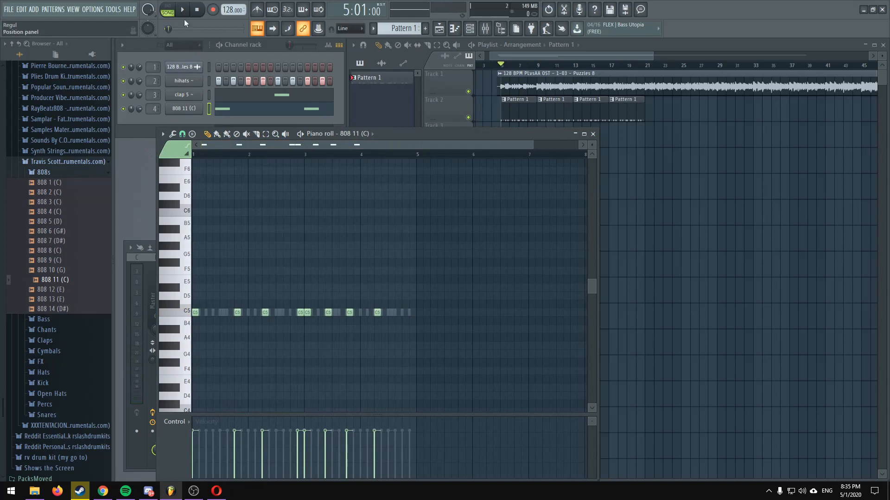
pyautogui.click(302, 134)
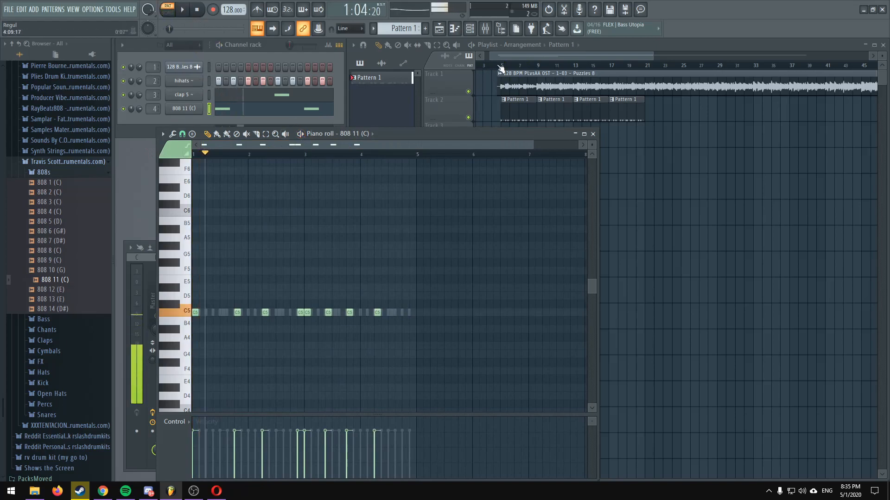
pyautogui.click(300, 134)
pyautogui.click(300, 135)
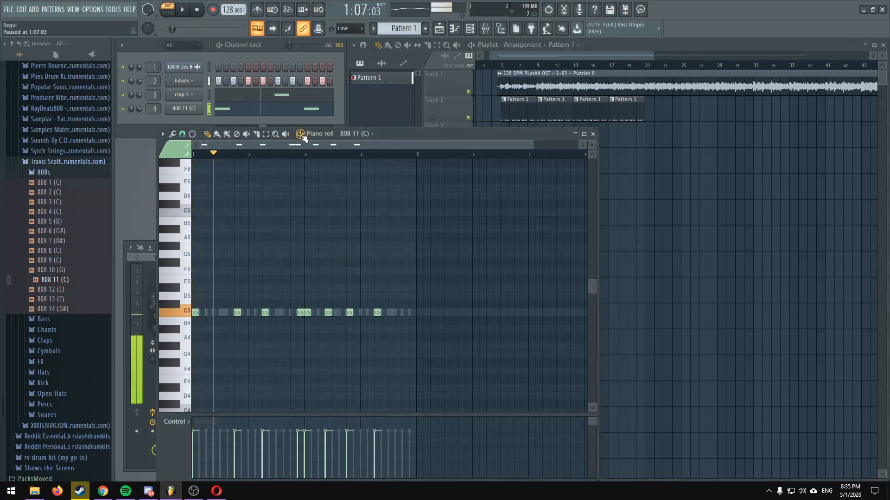
pyautogui.click(491, 45)
pyautogui.click(195, 154)
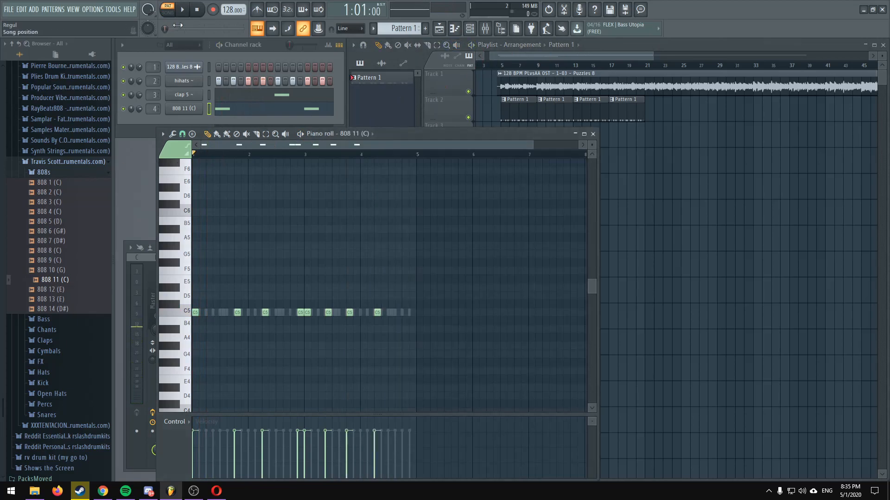
pyautogui.click(182, 10)
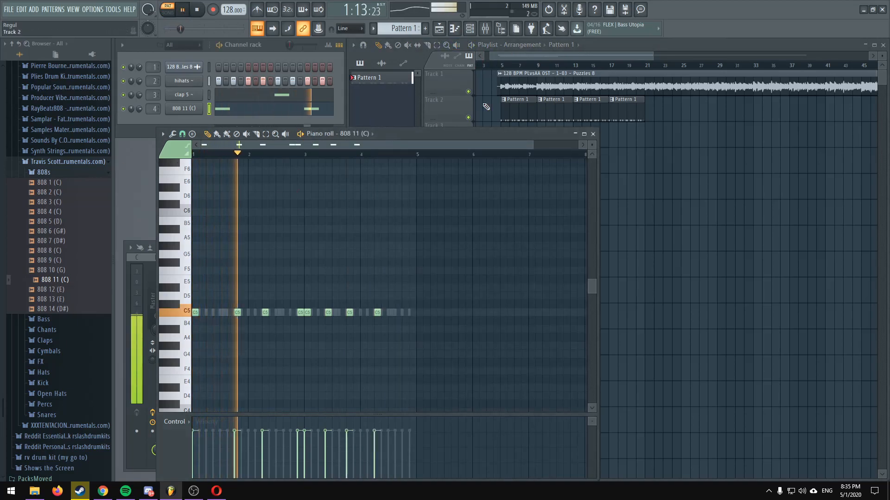
# Step: Switch back to song playback, follow the 808 notes across all four bars, and stop playback
pyautogui.click(389, 112)
pyautogui.click(187, 153)
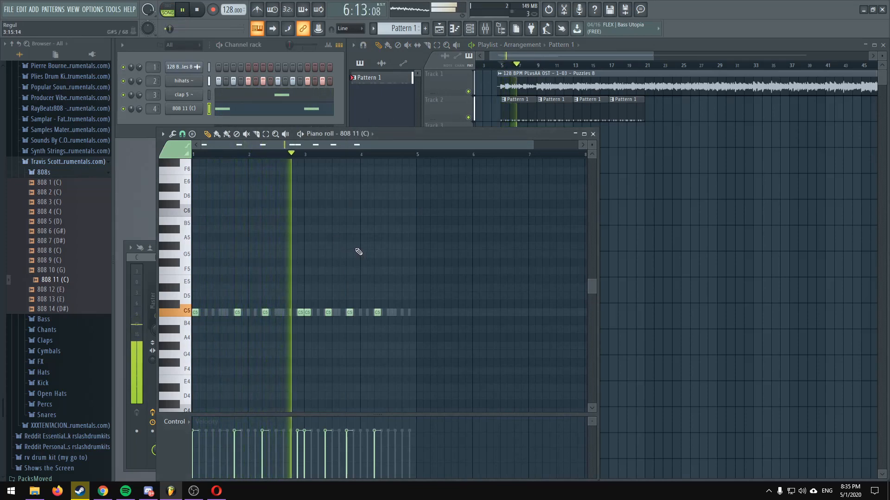
pyautogui.scroll(1, 348, 158)
pyautogui.scroll(1, 349, 158)
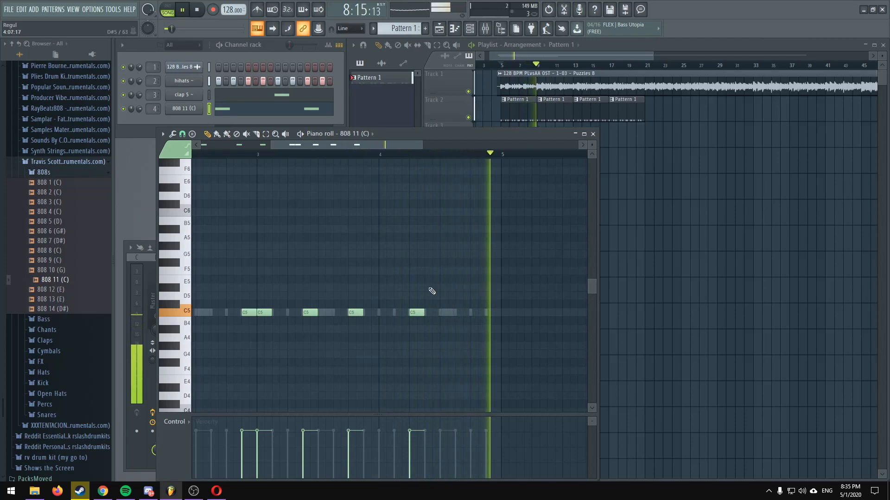
pyautogui.moveTo(354, 147); pyautogui.dragTo(270, 147)
pyautogui.scroll(-2, 353, 155)
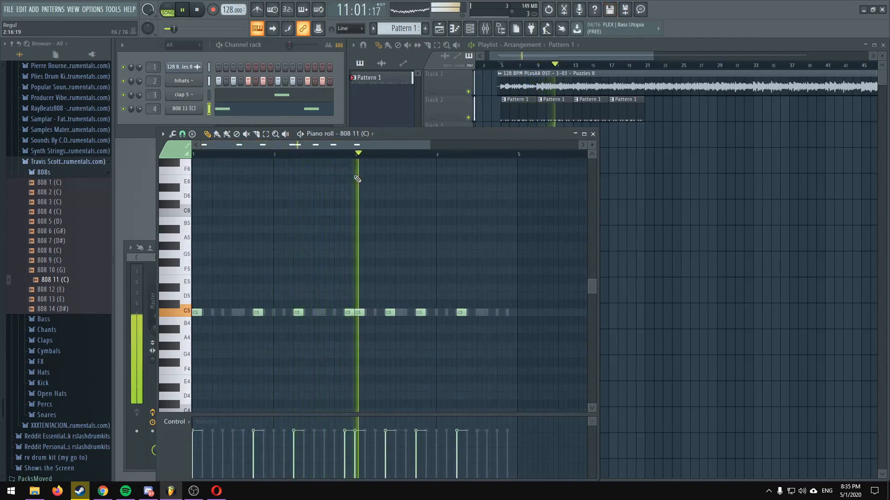
pyautogui.scroll(-3, 408, 254)
pyautogui.scroll(7, 449, 191)
pyautogui.scroll(1, 473, 243)
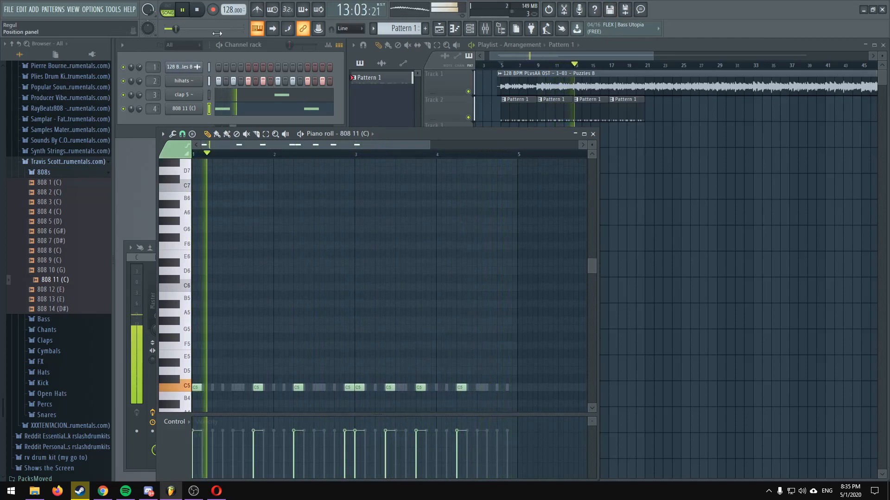
pyautogui.press('space')
pyautogui.scroll(-4, 438, 237)
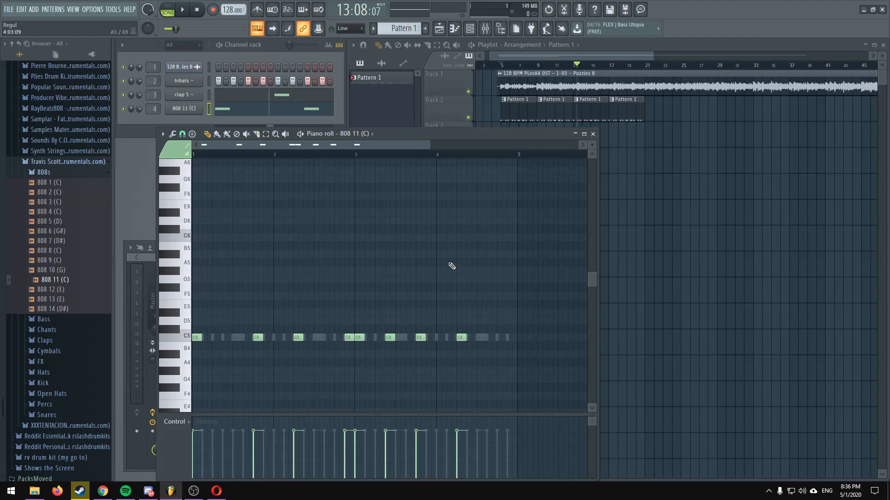
pyautogui.scroll(-1, 467, 158)
pyautogui.scroll(4, 467, 157)
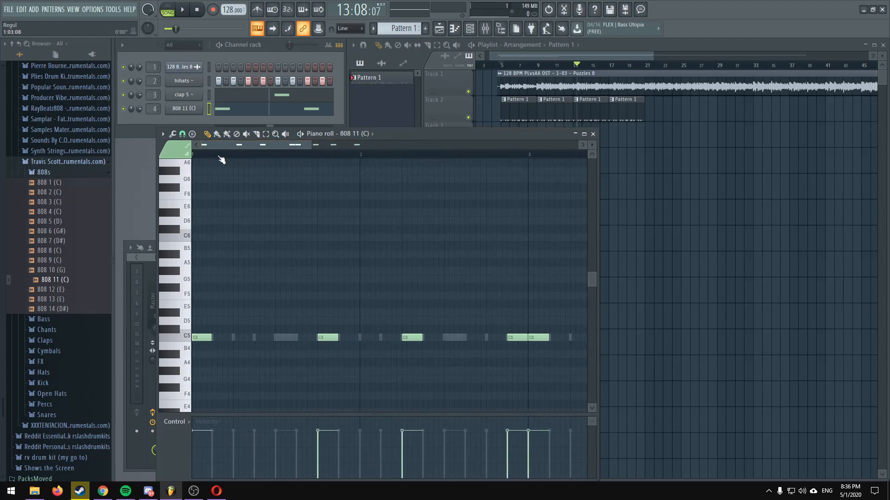
pyautogui.scroll(-4, 435, 162)
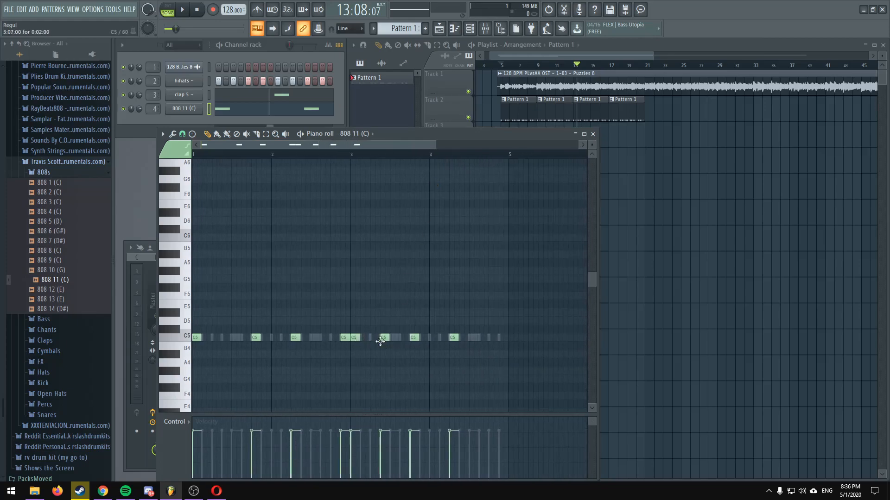
# Step: Raise the last 808 note of bar 2 to F5 during song playback, listen through, and stop playback
pyautogui.press('space')
pyautogui.click(171, 149)
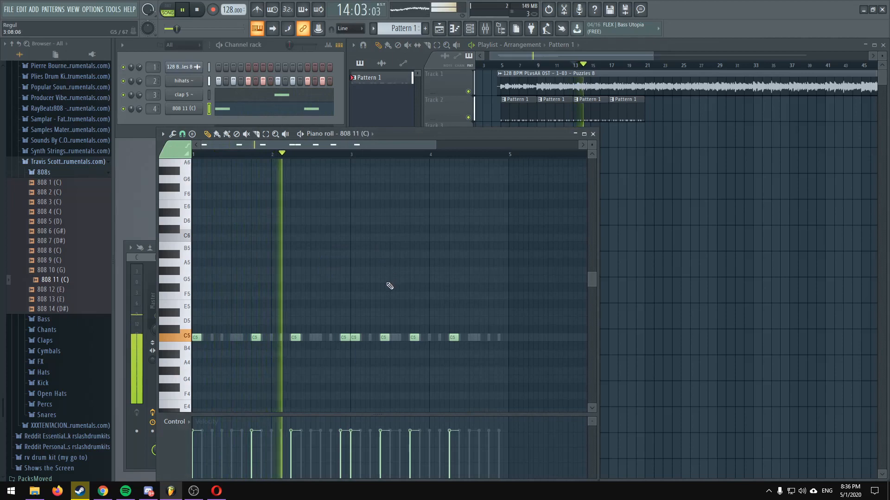
pyautogui.moveTo(344, 336); pyautogui.dragTo(344, 294)
pyautogui.scroll(5, 341, 155)
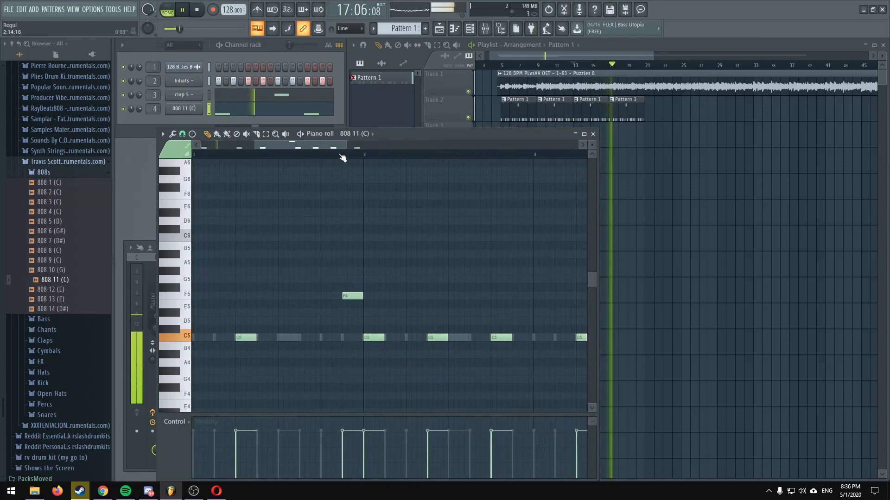
pyautogui.scroll(-5, 342, 154)
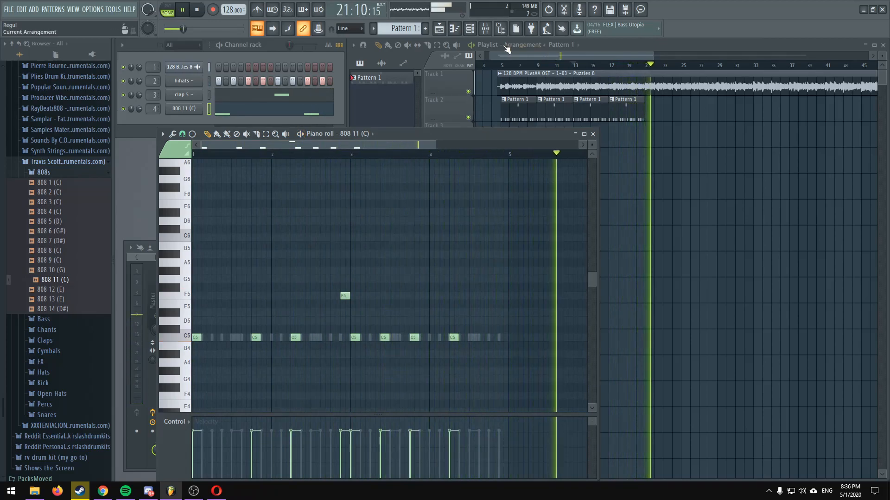
pyautogui.click(480, 45)
pyautogui.press('space')
# Step: Copy all the notes of the 808 pattern and close its piano roll
pyautogui.click(240, 45)
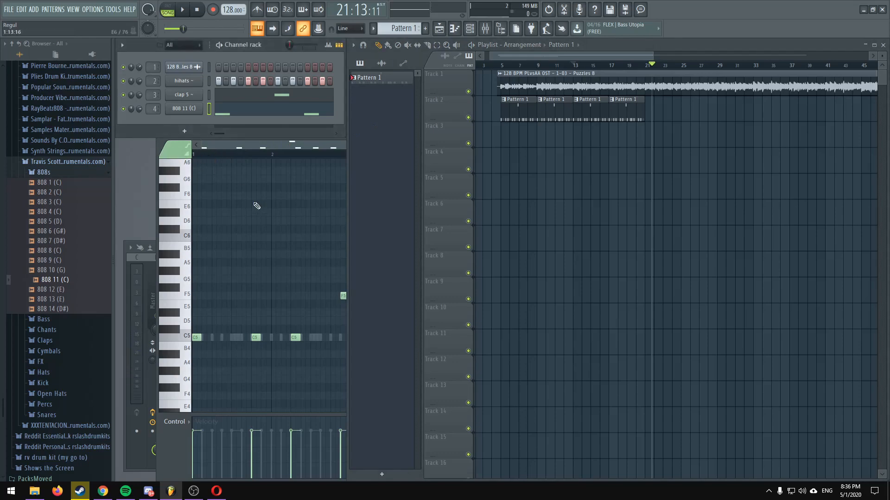
pyautogui.click(157, 151)
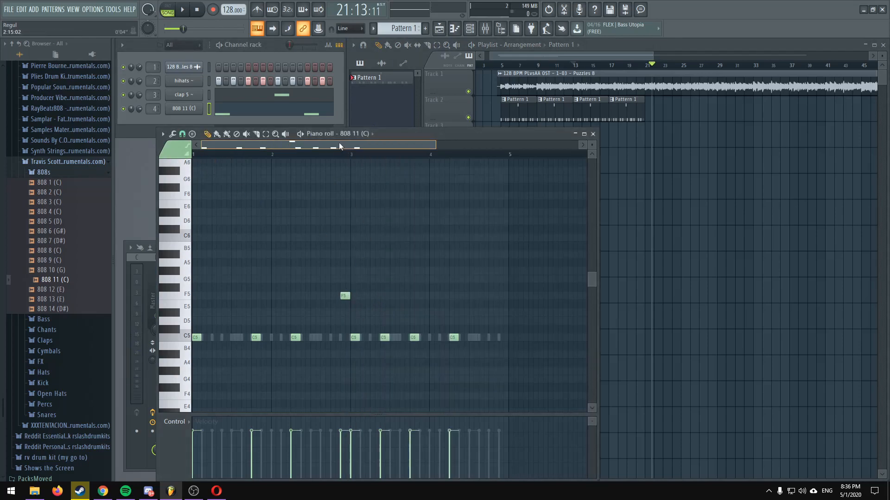
pyautogui.click(194, 155)
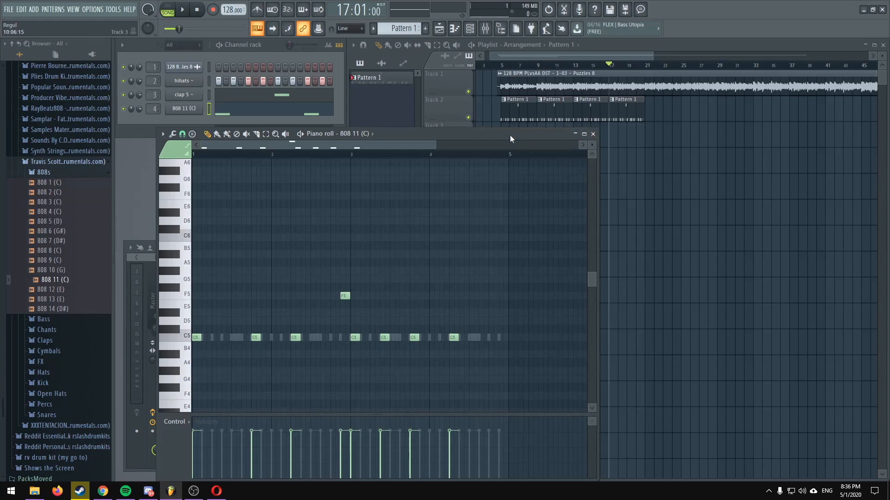
pyautogui.hotkey('ctrl', 'a')
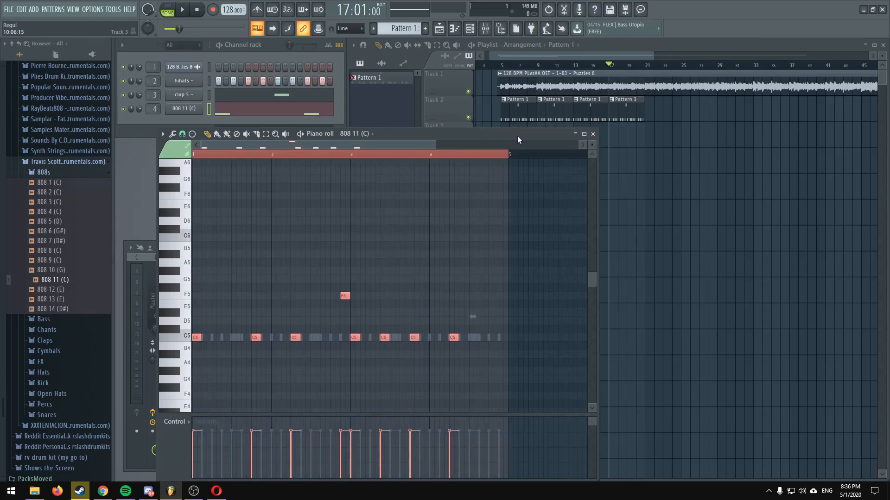
pyautogui.click(592, 134)
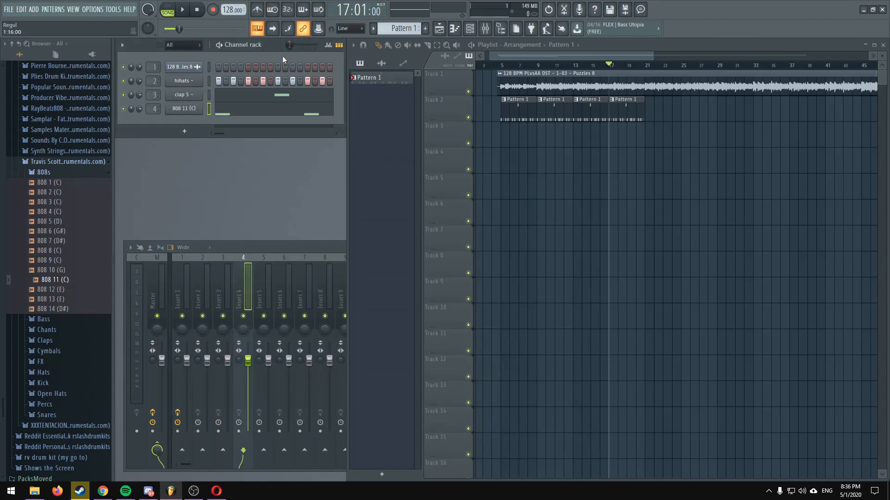
# Step: Add Bad Guy Kick from the Reddit Essentials Pack's Kick folder as a new channel below the 808, routed to mixer track 5
pyautogui.click(55, 162)
pyautogui.scroll(8, 55, 165)
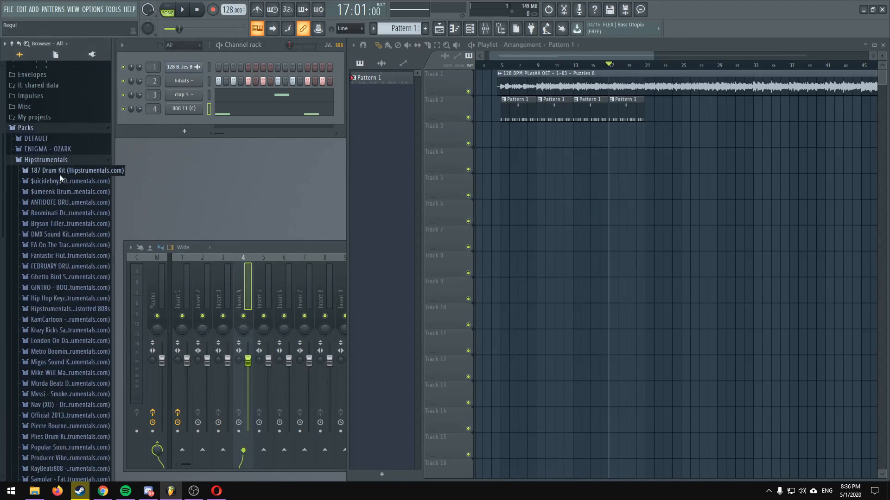
pyautogui.click(49, 208)
pyautogui.click(60, 280)
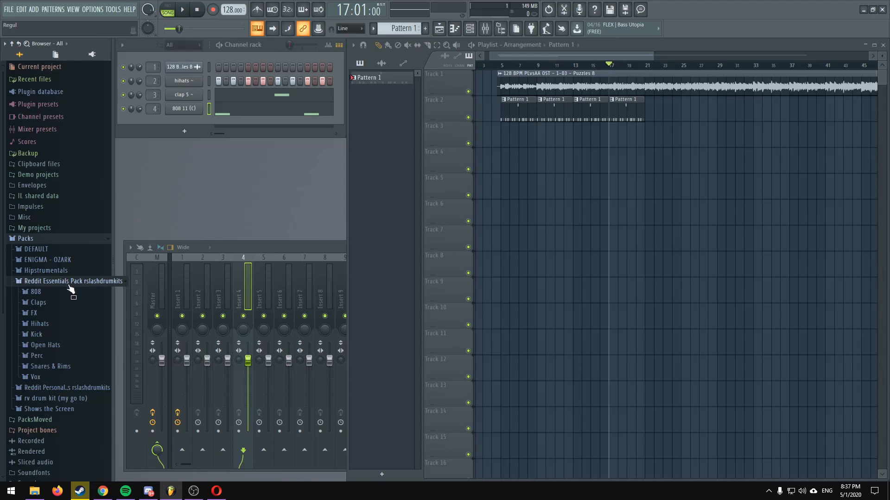
pyautogui.click(37, 316)
pyautogui.moveTo(60, 327); pyautogui.dragTo(154, 108)
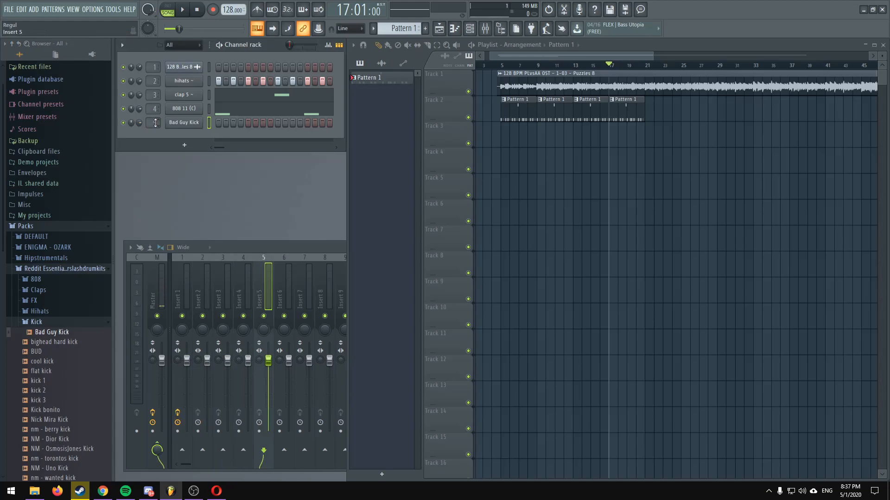
# Step: Paste the copied 808 notes into Bad Guy Kick's piano roll and lower the F5 note to C5
pyautogui.rightClick(183, 123)
pyautogui.click(237, 123)
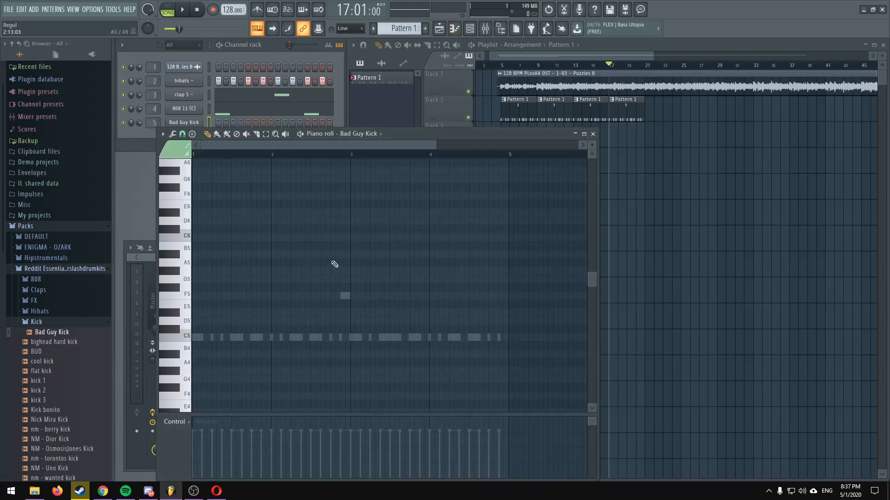
pyautogui.click(266, 133)
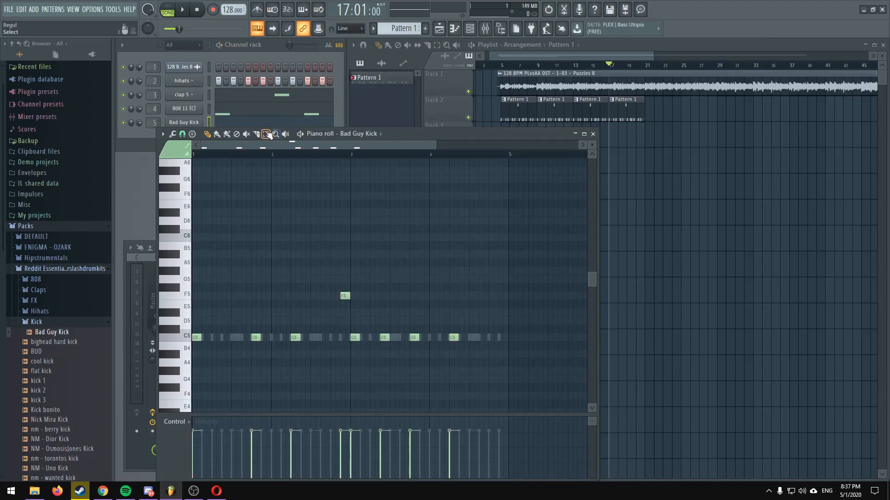
pyautogui.moveTo(328, 292); pyautogui.dragTo(359, 301)
pyautogui.press('Down')
pyautogui.press('Down')
pyautogui.press('Down')
pyautogui.press('Down')
pyautogui.press('Down')
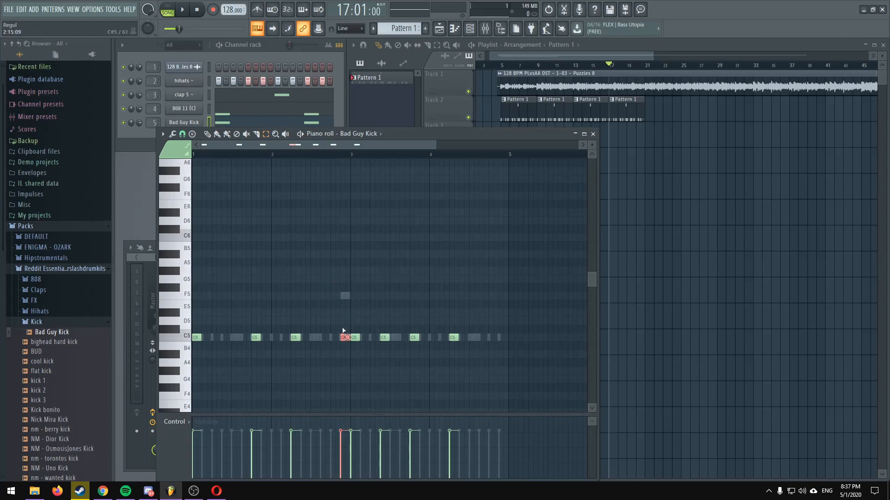
pyautogui.moveTo(342, 334); pyautogui.dragTo(349, 349)
pyautogui.hotkey('shift', 'Up')
pyautogui.hotkey('shift', 'Up')
pyautogui.hotkey('shift', 'Up')
pyautogui.hotkey('shift', 'Up')
pyautogui.hotkey('shift', 'Up')
pyautogui.hotkey('shift', 'Down')
pyautogui.hotkey('shift', 'Down')
pyautogui.hotkey('shift', 'Down')
pyautogui.hotkey('shift', 'Down')
pyautogui.hotkey('shift', 'Down')
pyautogui.moveTo(344, 338)
pyautogui.mouseDown()
pyautogui.moveTo(344, 295)
pyautogui.moveTo(345, 341)
pyautogui.mouseUp()
pyautogui.scroll(4, 339, 148)
pyautogui.moveTo(337, 146); pyautogui.dragTo(310, 146)
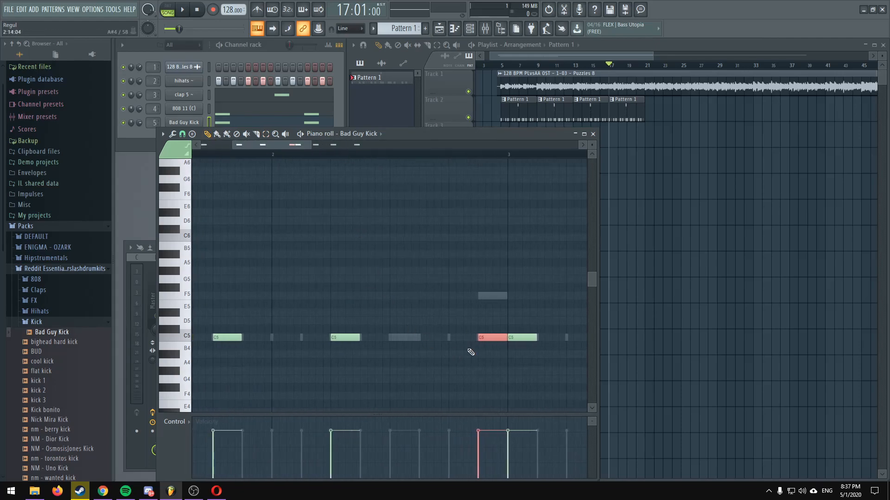
pyautogui.moveTo(493, 340)
pyautogui.mouseDown()
pyautogui.moveTo(482, 340)
pyautogui.moveTo(493, 339)
pyautogui.mouseUp()
pyautogui.scroll(-4, 496, 163)
pyautogui.scroll(7, 481, 246)
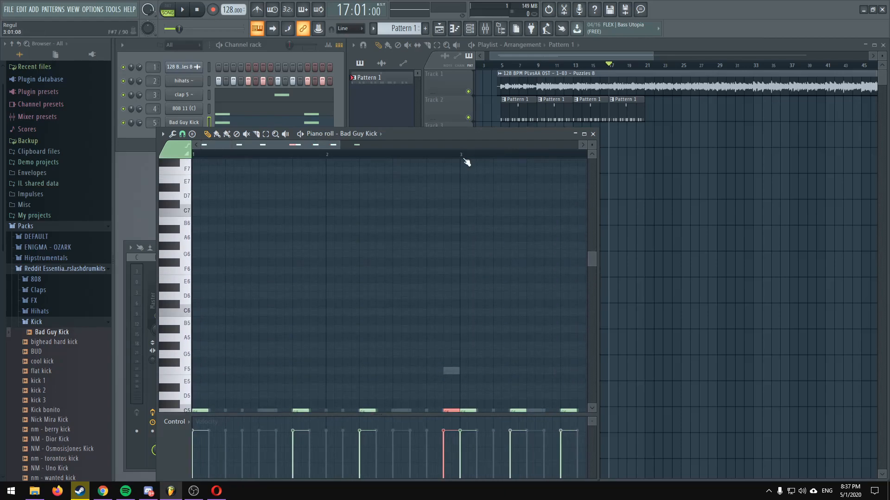
pyautogui.scroll(-5, 465, 158)
pyautogui.scroll(-6, 460, 216)
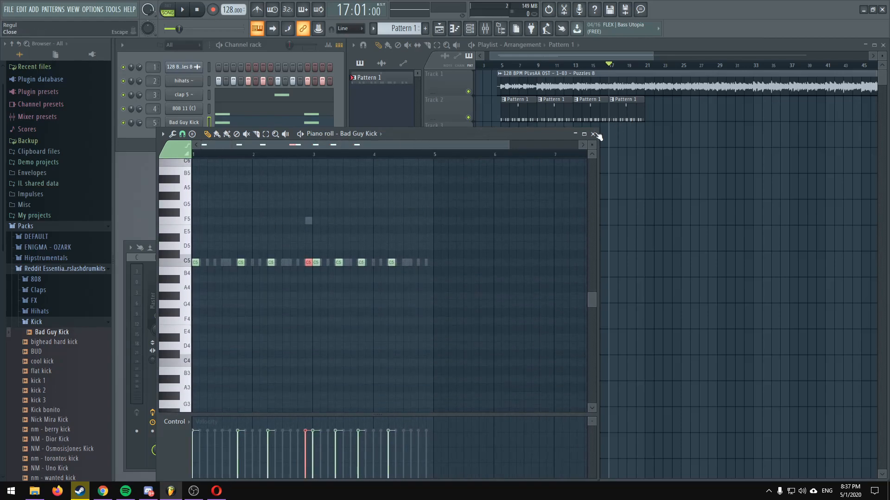
# Step: Close the kick's piano roll, audition the kick in the arrangement, and replace its sample with cool kick
pyautogui.click(593, 134)
pyautogui.press('space')
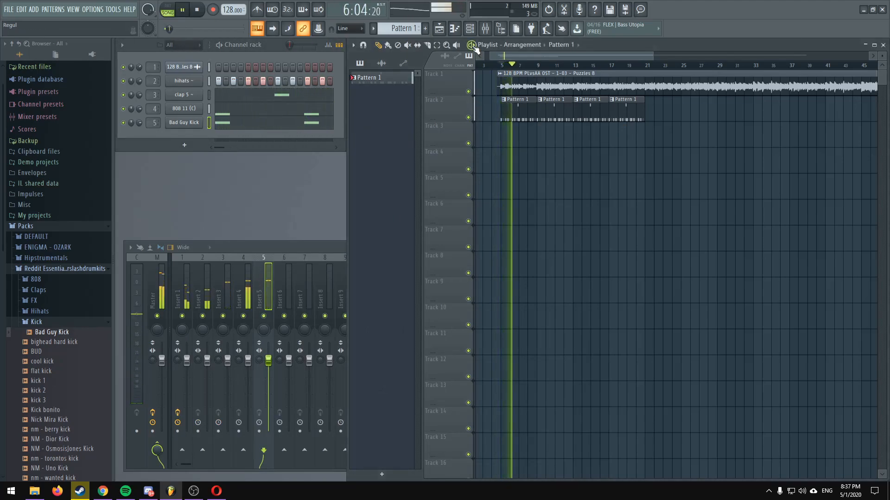
pyautogui.press('space')
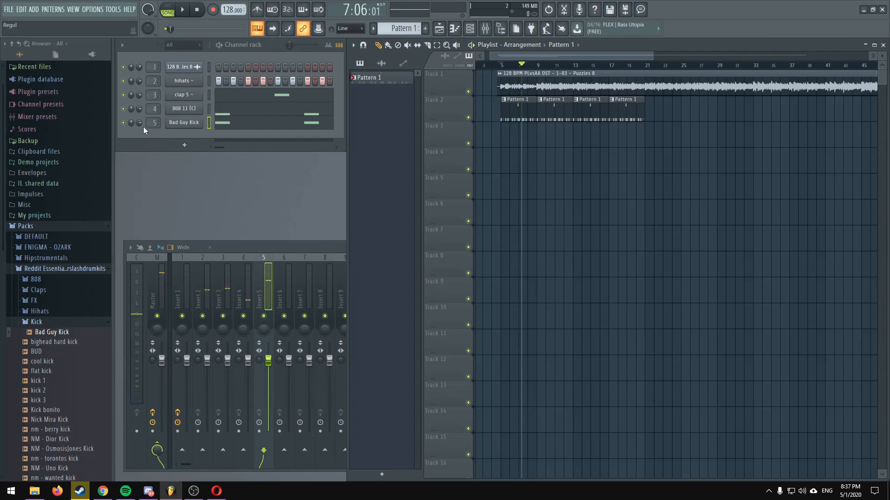
pyautogui.moveTo(52, 361); pyautogui.dragTo(184, 123)
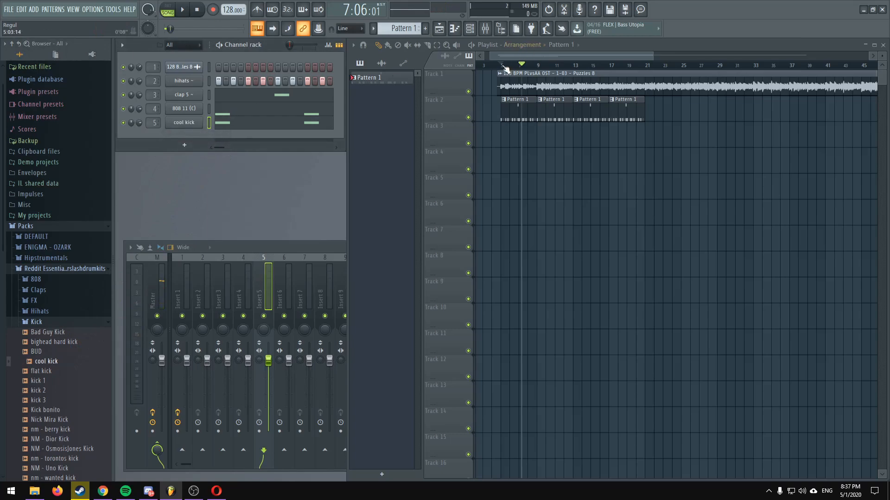
pyautogui.moveTo(46, 362); pyautogui.dragTo(182, 122)
# Step: Toggle Use loop points in the cool kick's sampler settings, audition its waveform, and close the settings
pyautogui.click(197, 123)
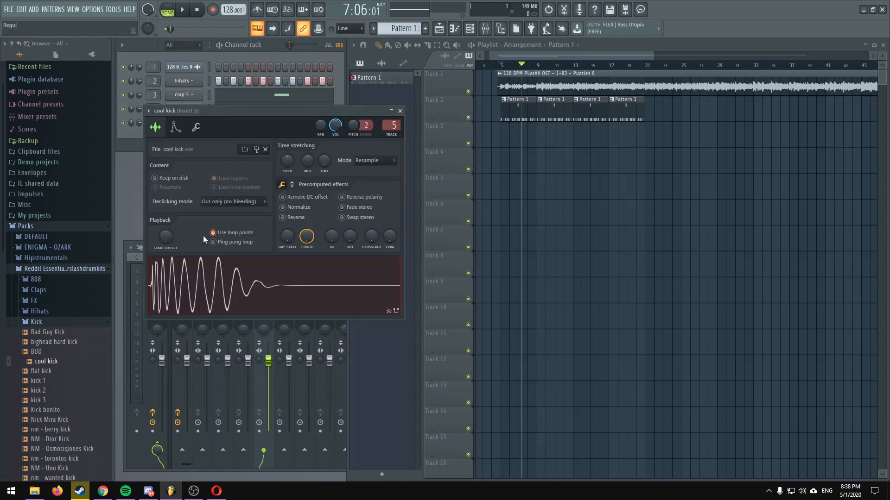
pyautogui.click(214, 233)
pyautogui.click(400, 111)
pyautogui.click(183, 124)
pyautogui.click(258, 284)
pyautogui.click(260, 285)
pyautogui.click(261, 294)
pyautogui.click(261, 294)
pyautogui.click(400, 111)
# Step: Play the arrangement from bar 5 to hear the cool kick, and stop playback after about two bars
pyautogui.moveTo(508, 72); pyautogui.dragTo(500, 69)
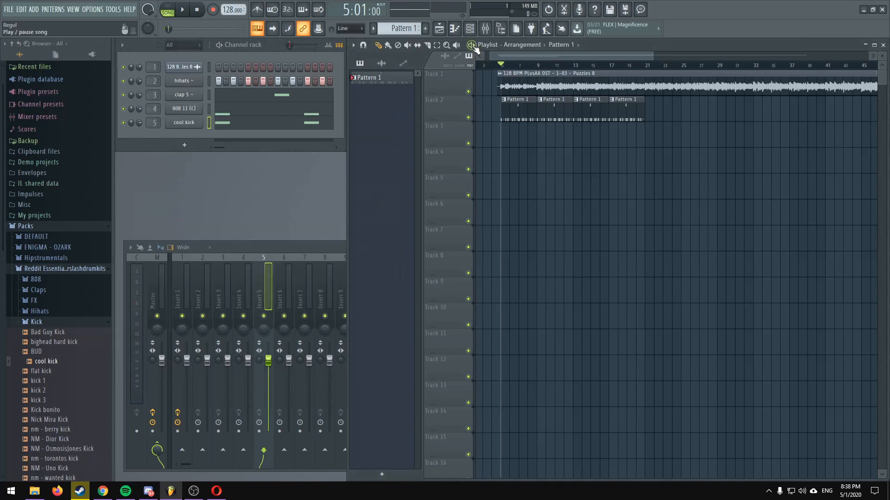
pyautogui.press('space')
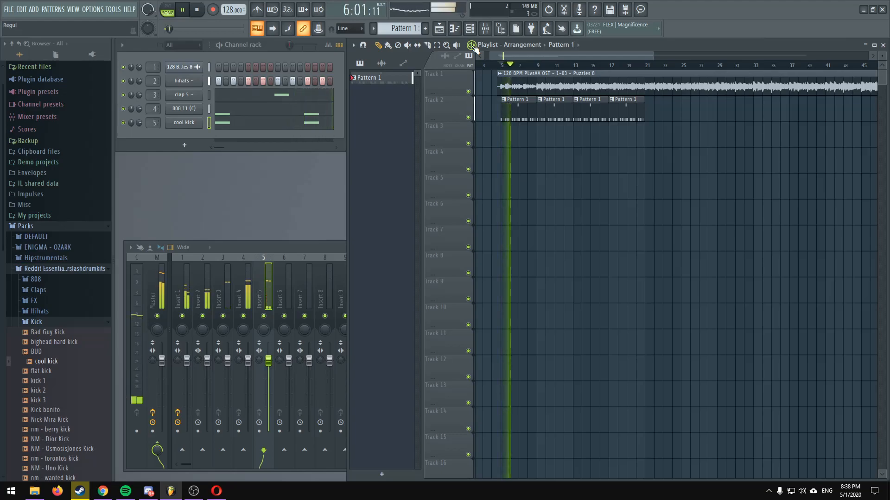
pyautogui.press('space')
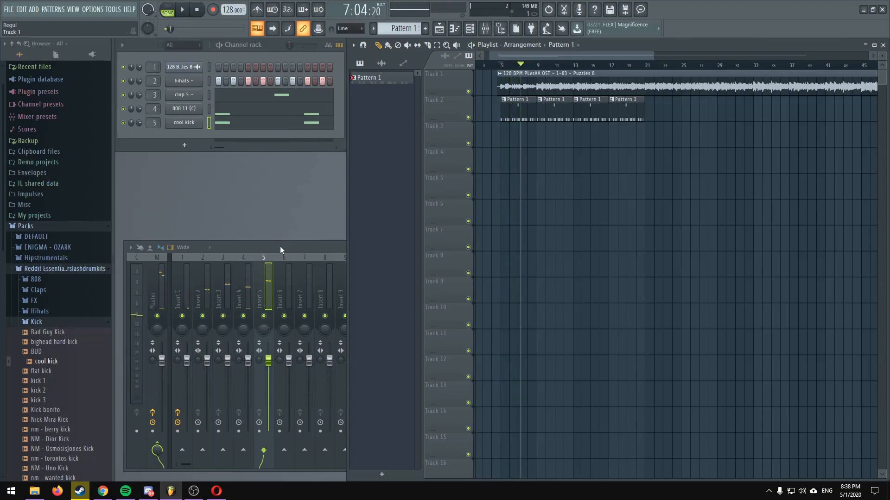
# Step: Add Dope OHat from the CashmoneyAP drumkit's Open Hats folder as a new channel routed to mixer track 6
pyautogui.click(280, 246)
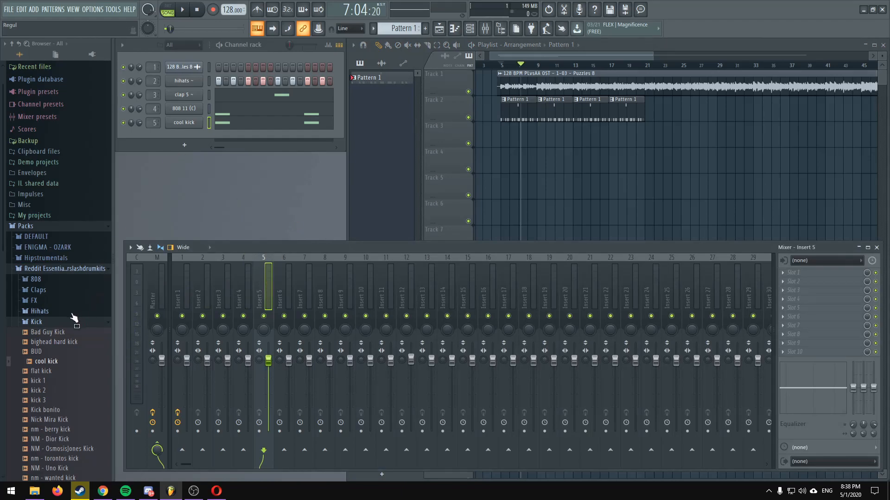
pyautogui.click(55, 323)
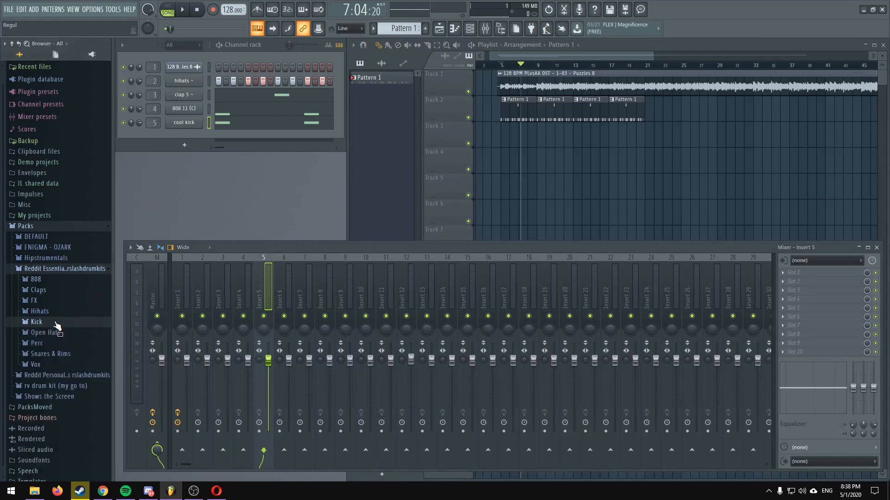
pyautogui.click(58, 269)
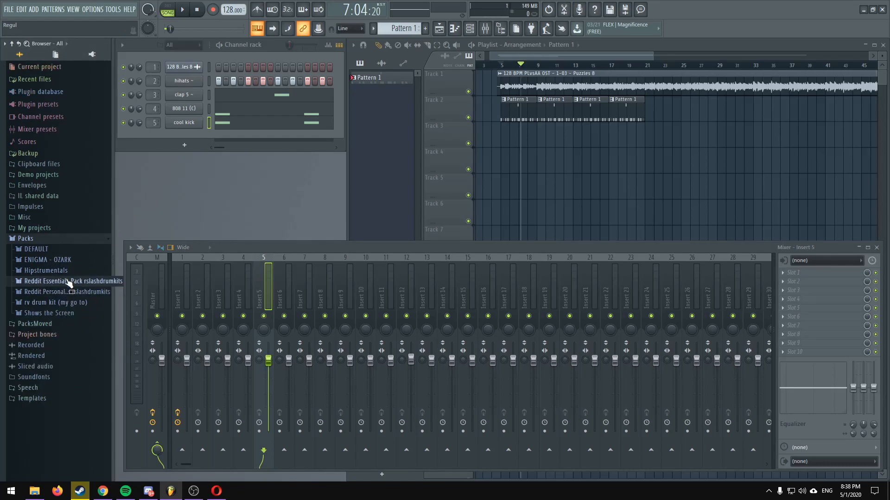
pyautogui.click(65, 312)
pyautogui.click(63, 284)
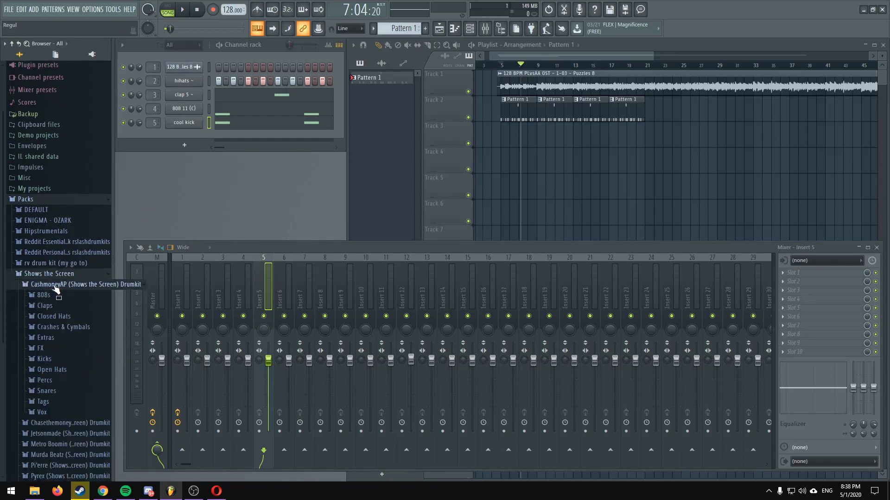
pyautogui.click(67, 368)
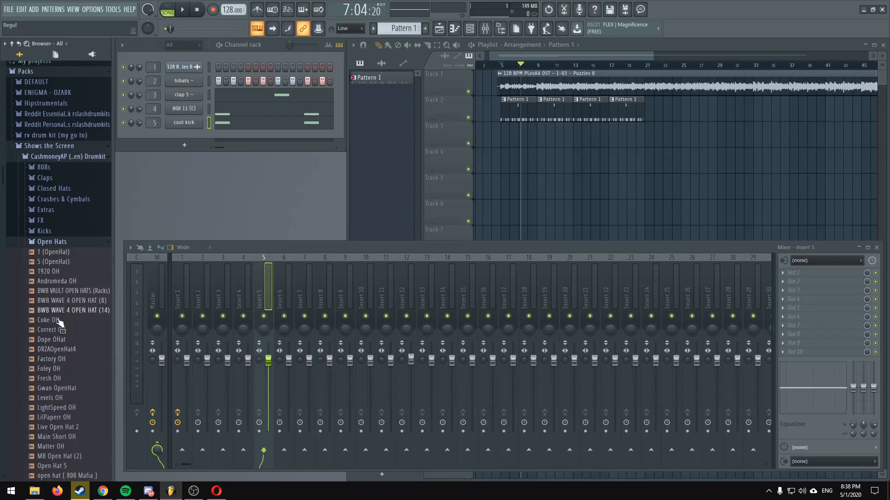
pyautogui.moveTo(51, 340); pyautogui.dragTo(162, 156)
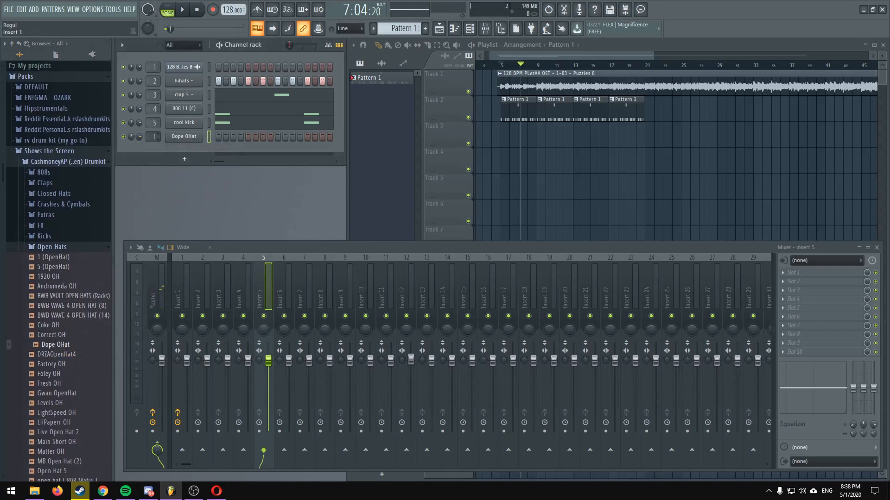
pyautogui.scroll(1, 154, 136)
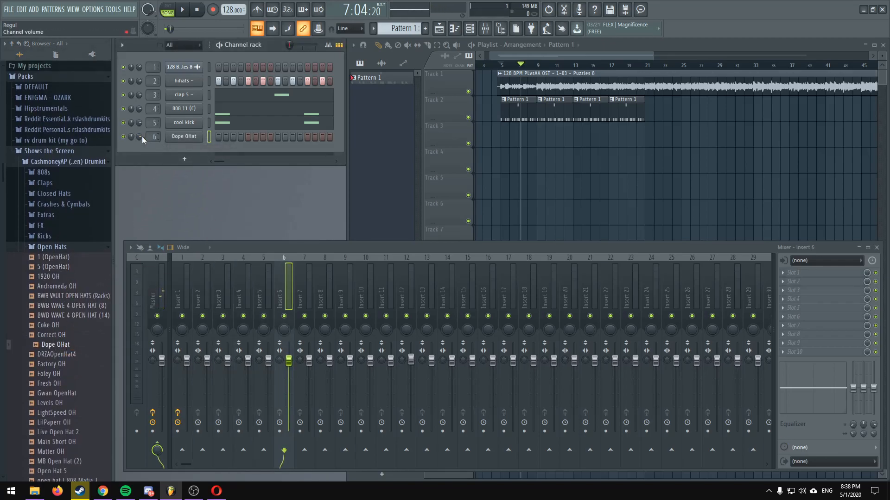
# Step: Place a C5 note at the start of bar 1 in the Dope OHat channel's piano roll
pyautogui.rightClick(200, 135)
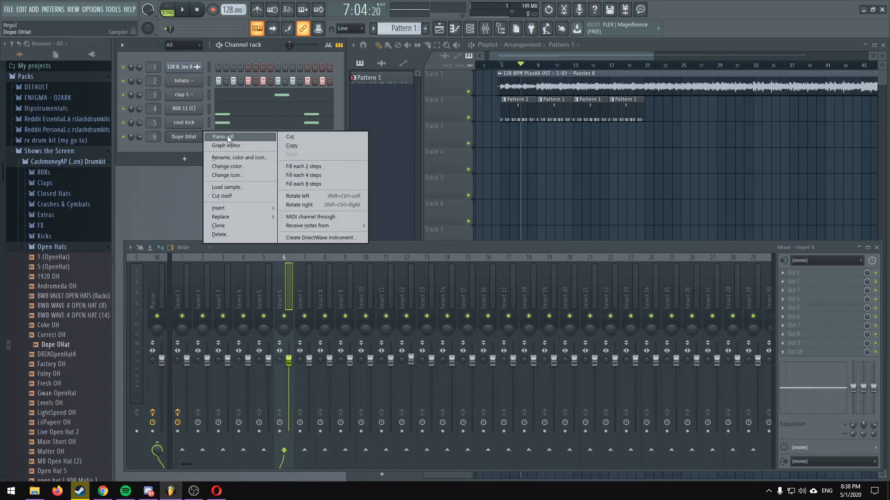
pyautogui.click(229, 138)
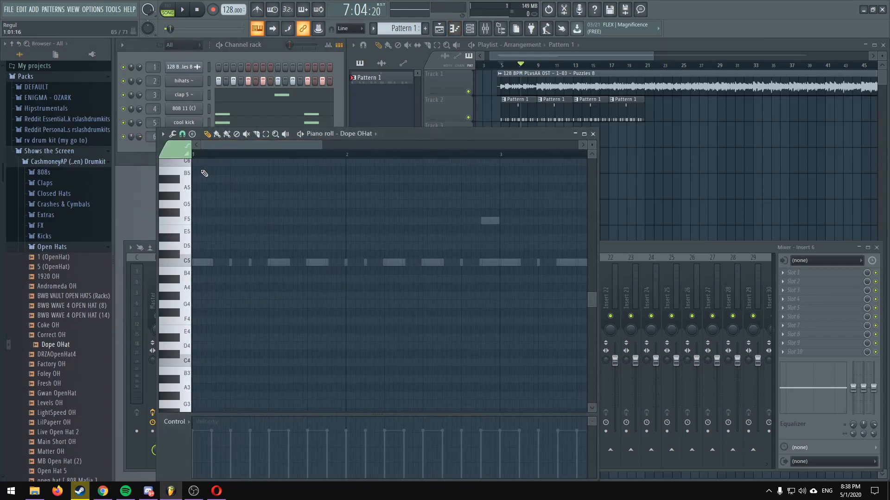
pyautogui.scroll(2, 207, 153)
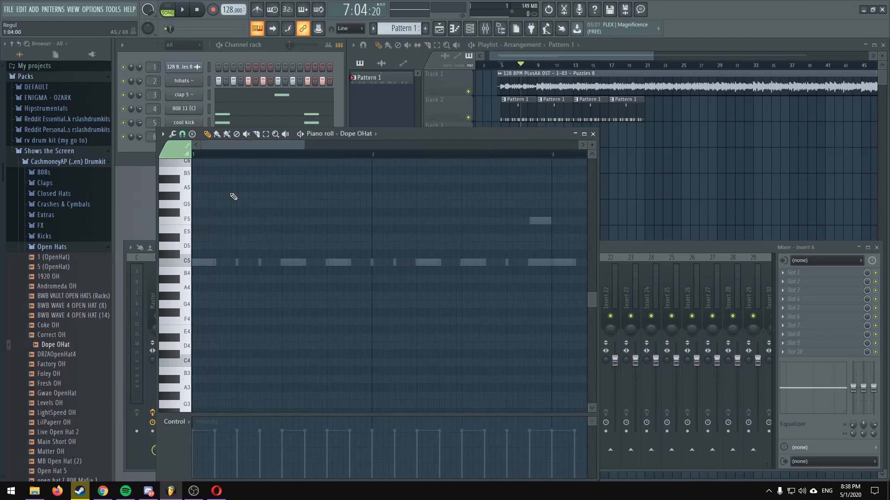
pyautogui.click(207, 264)
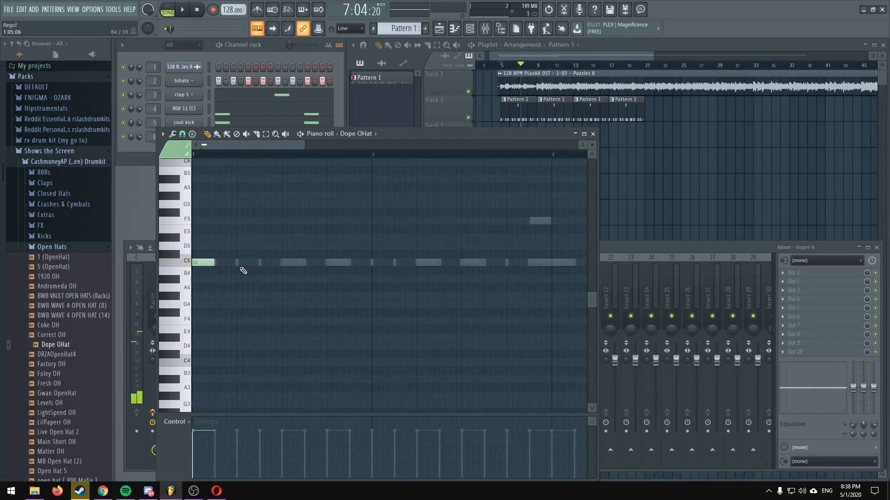
# Step: Add C5 notes for Dope OHat at beat 2 of bar 2, the start of bar 3 and beat 2 of bar 4, and close the piano roll
pyautogui.click(419, 263)
pyautogui.scroll(-3, 299, 158)
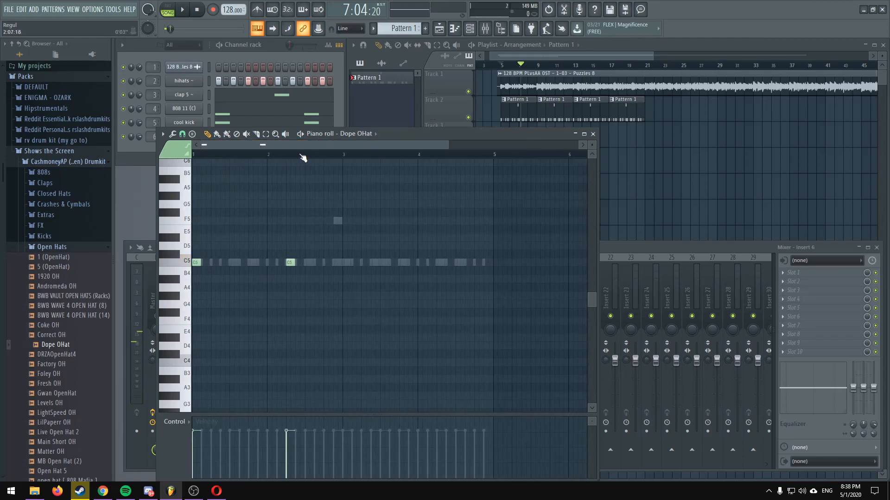
pyautogui.click(345, 263)
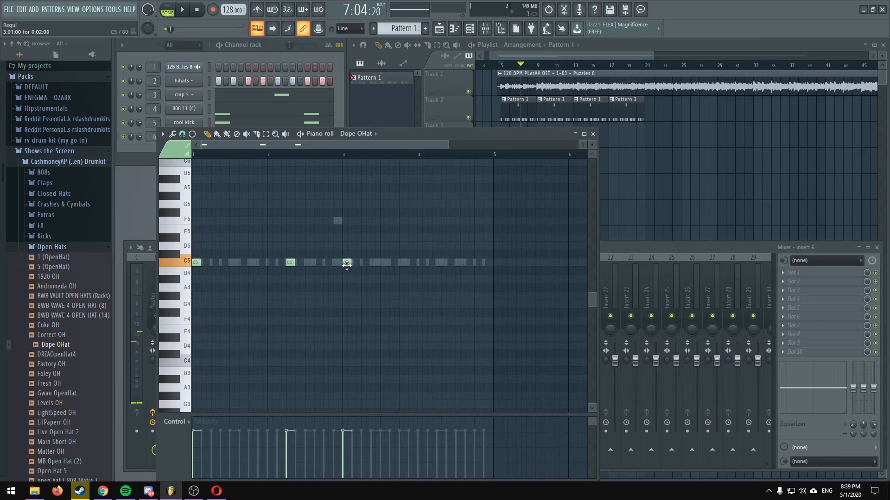
pyautogui.click(439, 264)
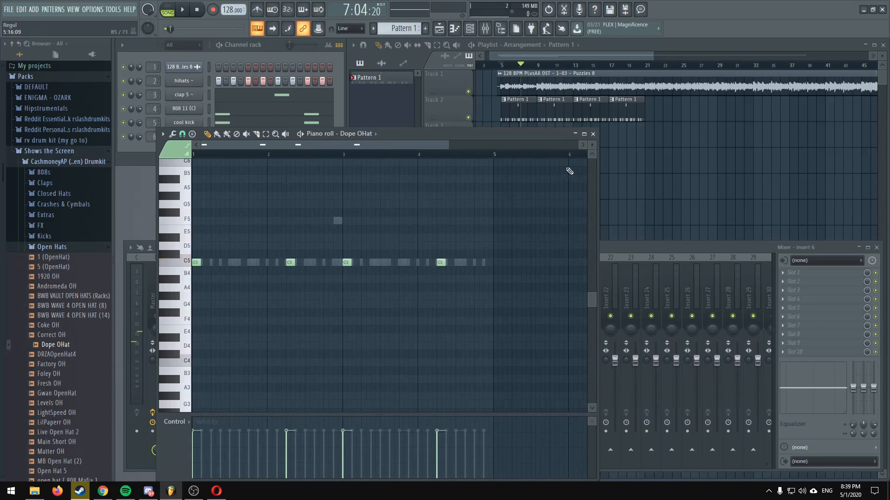
pyautogui.click(593, 134)
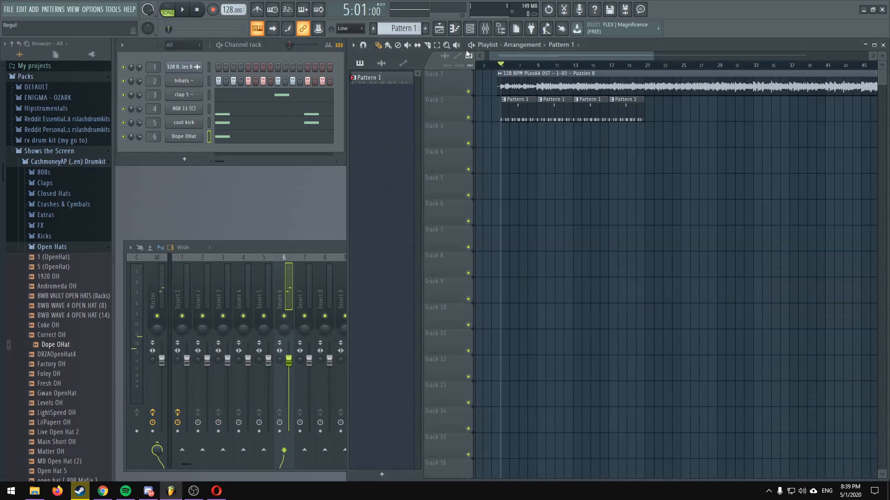
# Step: Play the arrangement from bar 5 to hear the open hats, check the Dope OHat notes in the piano roll, and stop playback in bar 11
pyautogui.press('space')
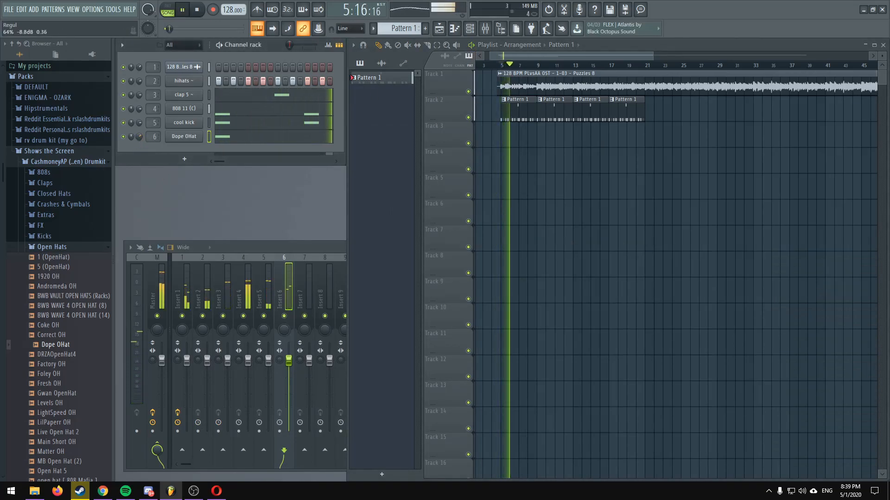
pyautogui.click(269, 140)
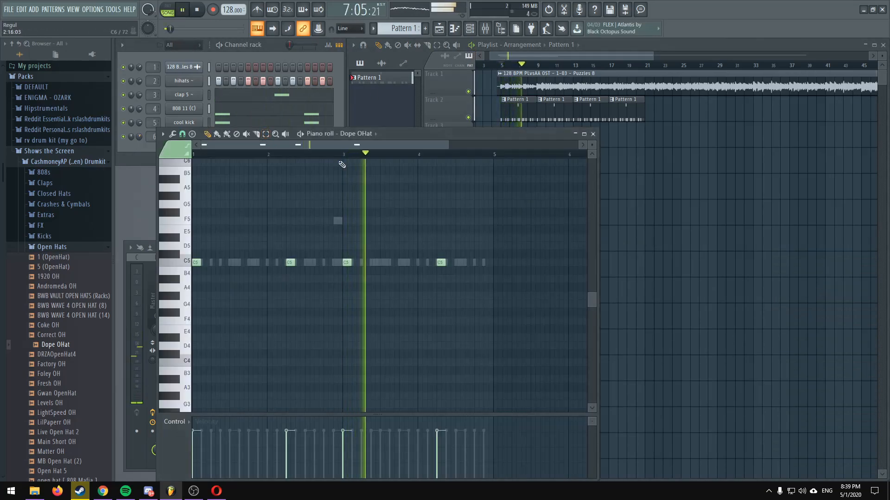
pyautogui.click(593, 134)
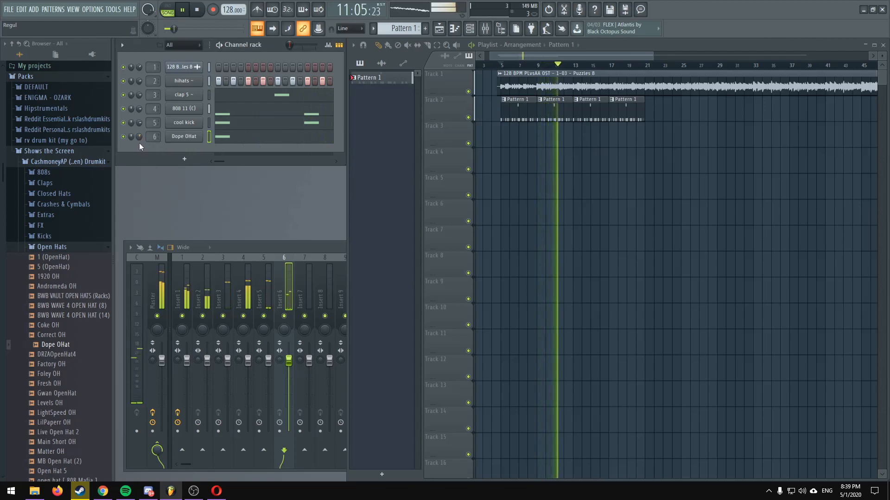
pyautogui.click(195, 20)
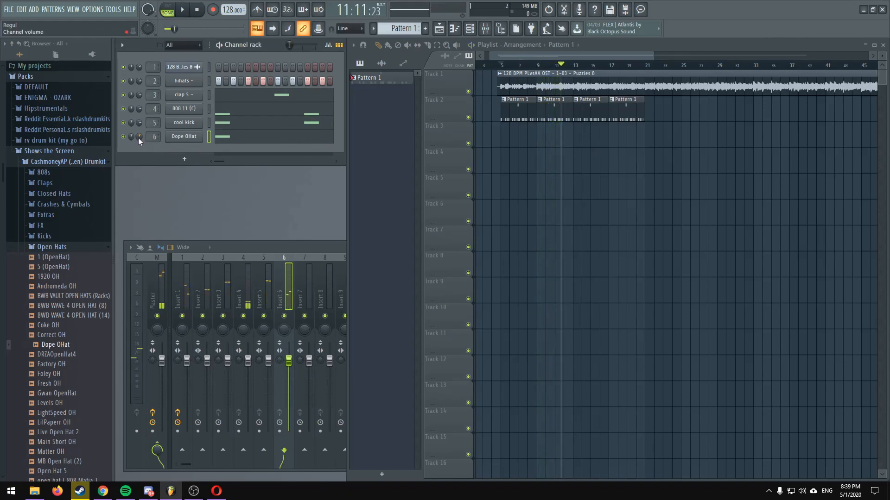
# Step: Adjust the Dope OHat channel's volume slightly and resume the arrangement to hear the balance, stopping in bar 13
pyautogui.moveTo(138, 138); pyautogui.dragTo(139, 135)
pyautogui.click(184, 11)
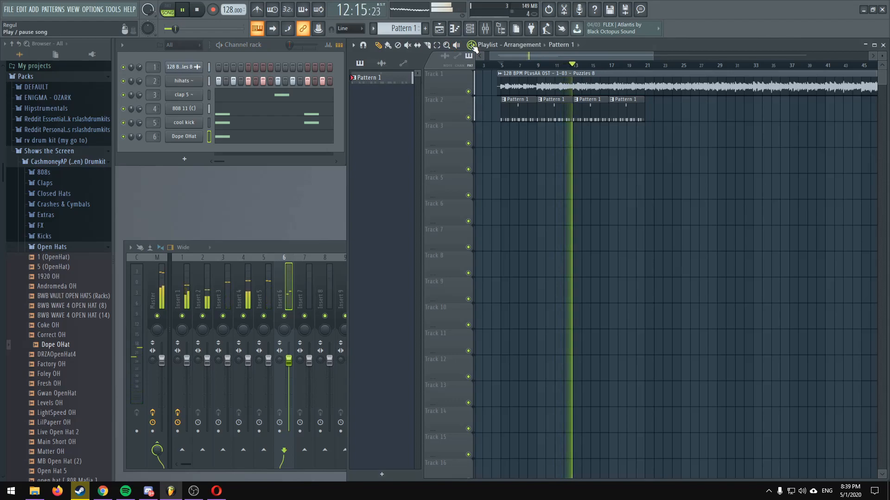
pyautogui.click(472, 46)
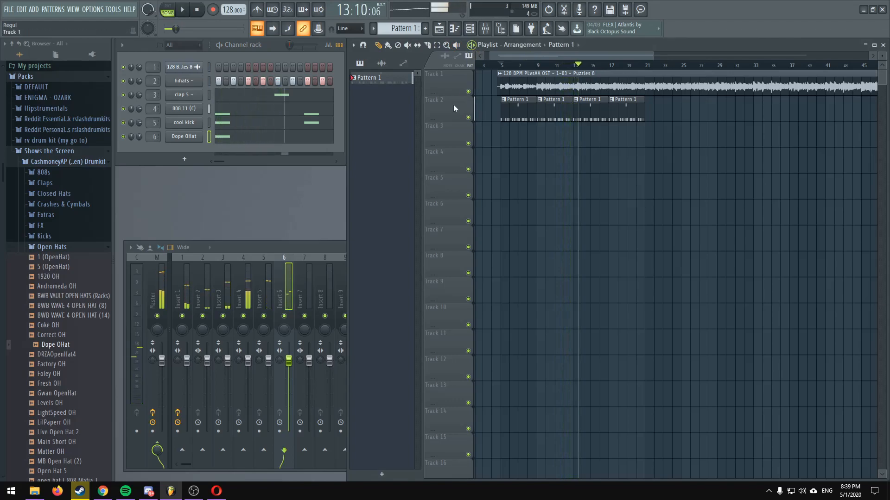
# Step: Sidechain mixer track Insert 5 (the kick) to Insert 4 (the 808)
pyautogui.click(293, 242)
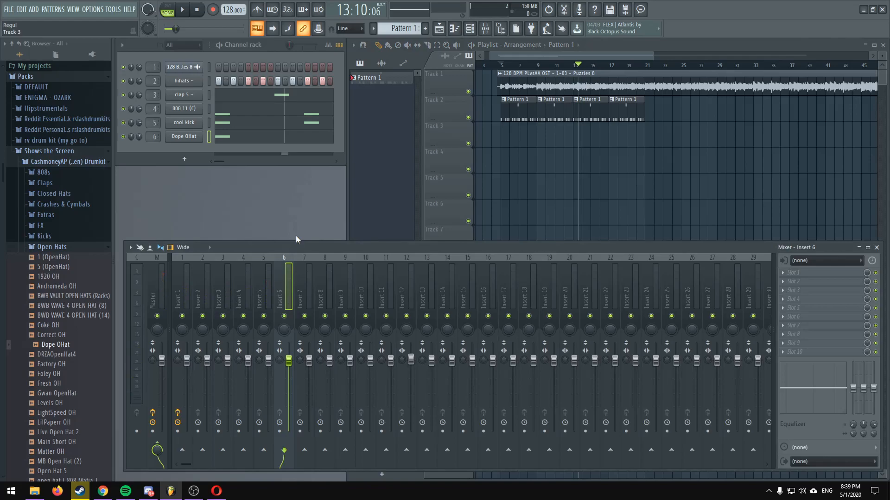
pyautogui.click(265, 261)
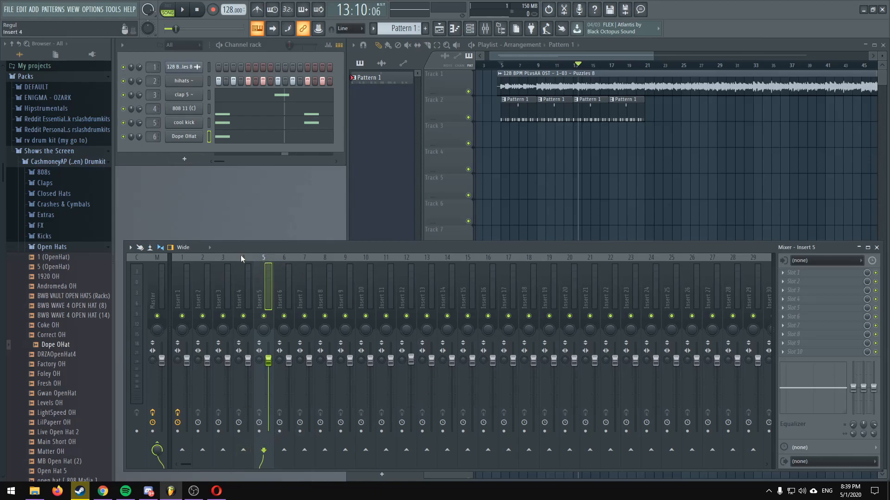
pyautogui.rightClick(243, 452)
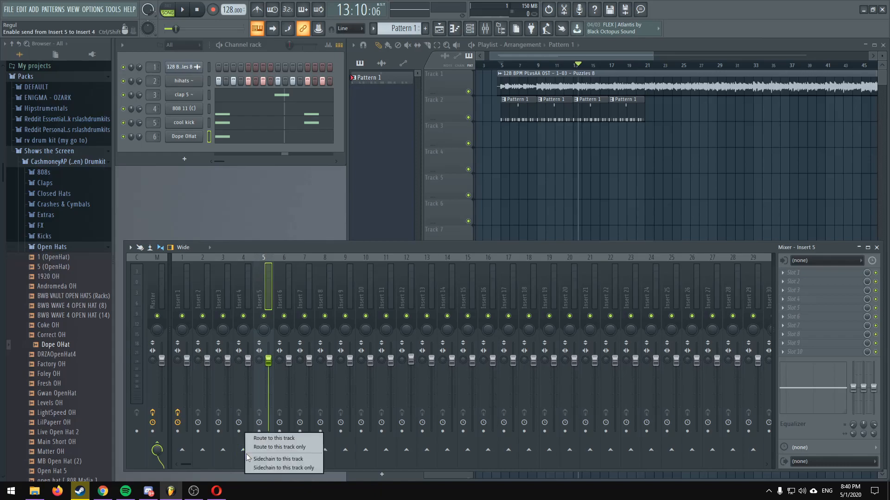
pyautogui.click(271, 459)
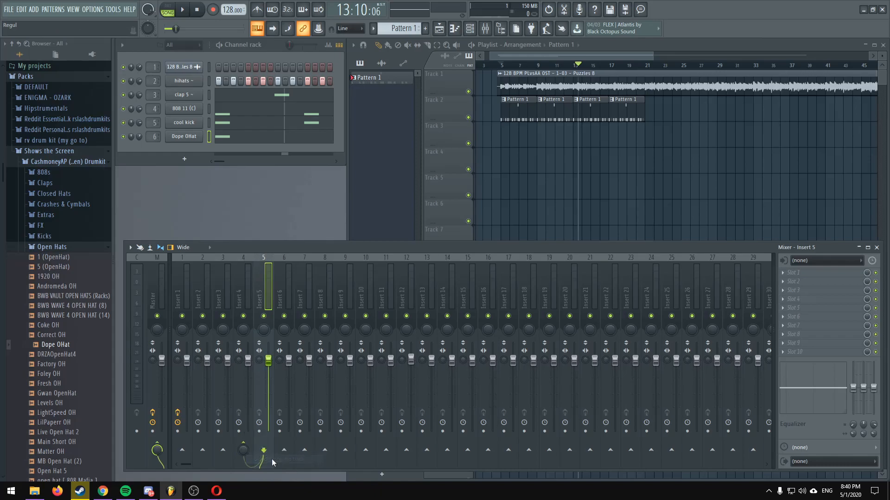
# Step: Load Fruity Limiter into the first effect slot of mixer track Insert 4
pyautogui.click(248, 260)
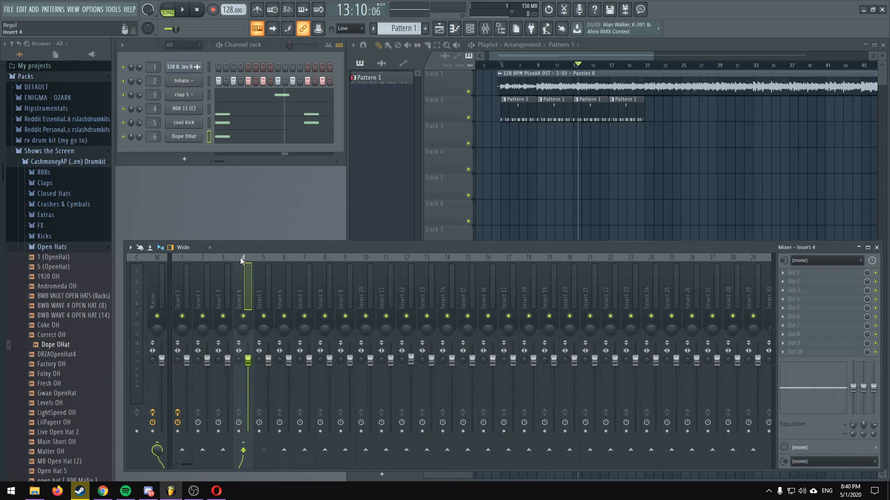
pyautogui.click(783, 274)
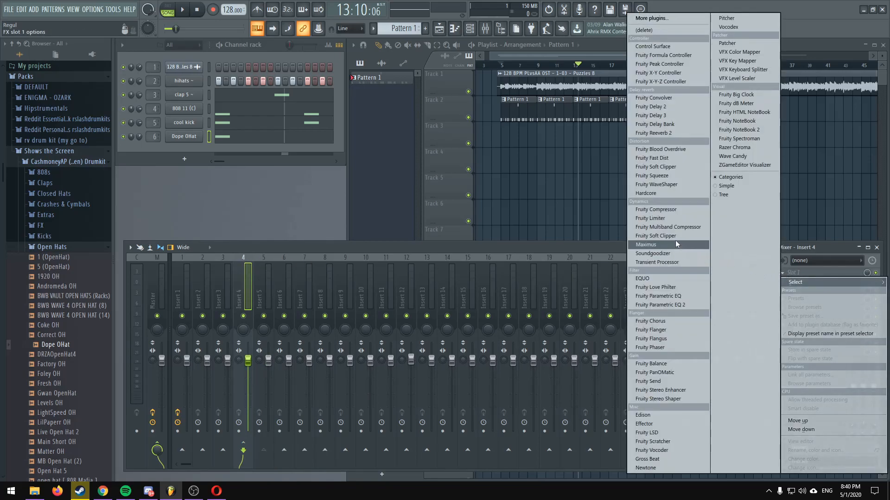
pyautogui.click(654, 218)
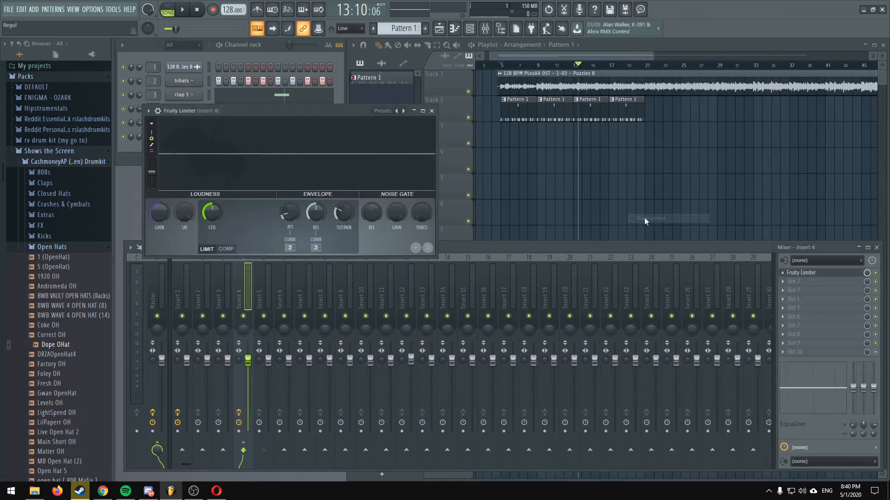
# Step: Switch Fruity Limiter to compressor mode, set its sidechain input to 1, lower the threshold and raise the ratio
pyautogui.click(227, 250)
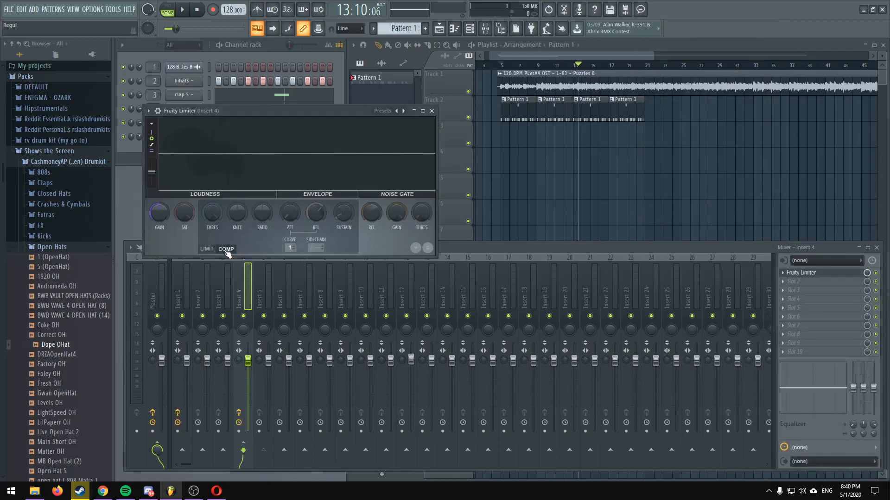
pyautogui.click(315, 247)
pyautogui.click(332, 262)
pyautogui.moveTo(215, 212); pyautogui.dragTo(214, 240)
pyautogui.moveTo(262, 212); pyautogui.dragTo(262, 202)
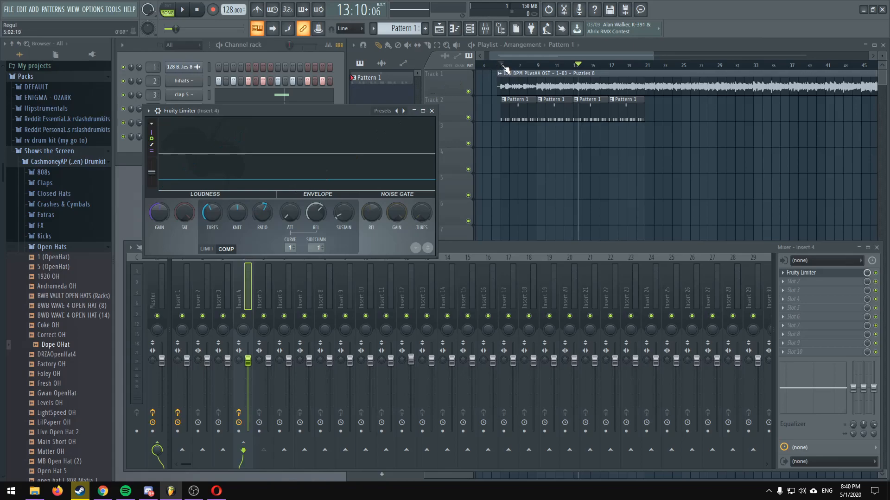
# Step: Play the arrangement from bar 5 to examine the limiter's sidechain ducking, stop playback in bar 7, and close Fruity Limiter
pyautogui.click(500, 65)
pyautogui.press('space')
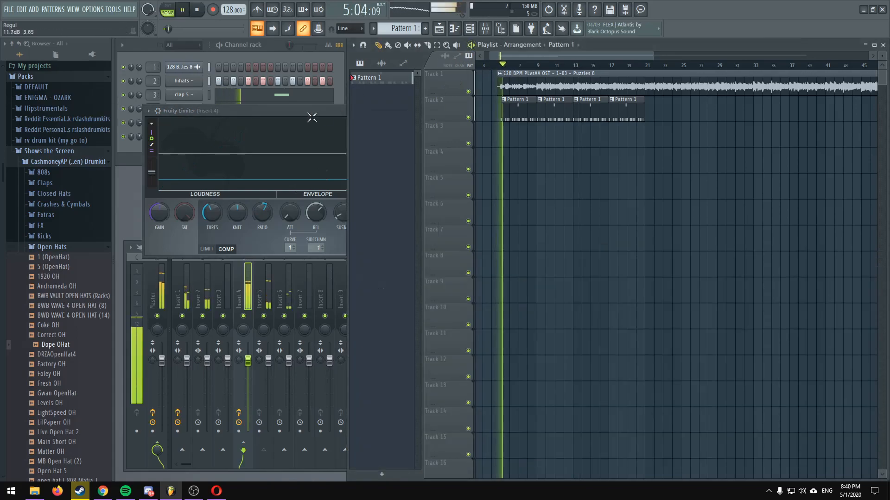
pyautogui.click(321, 116)
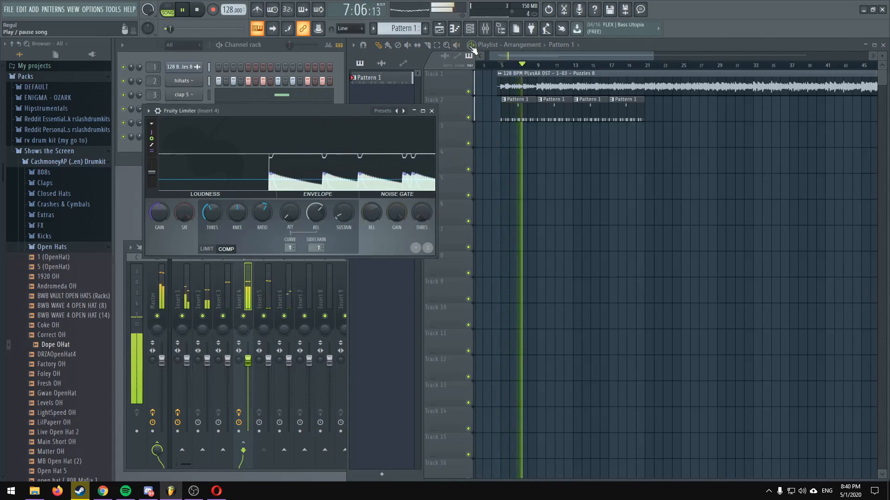
pyautogui.press('space')
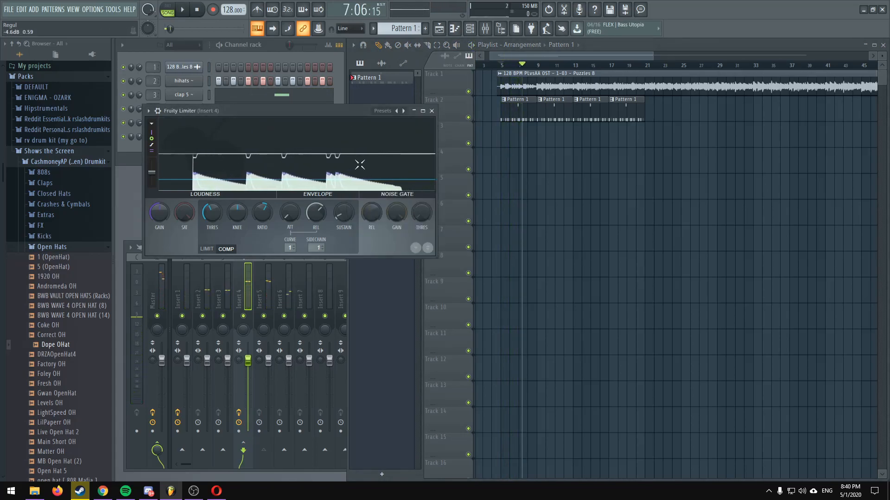
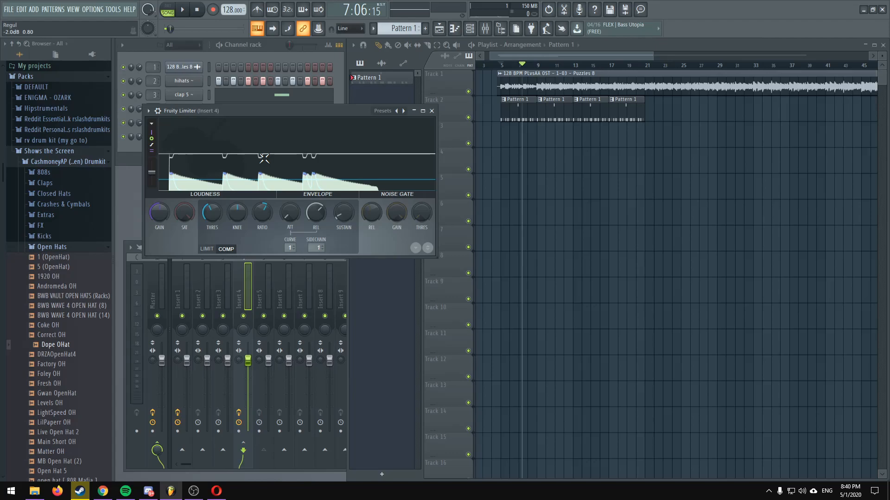
pyautogui.click(432, 112)
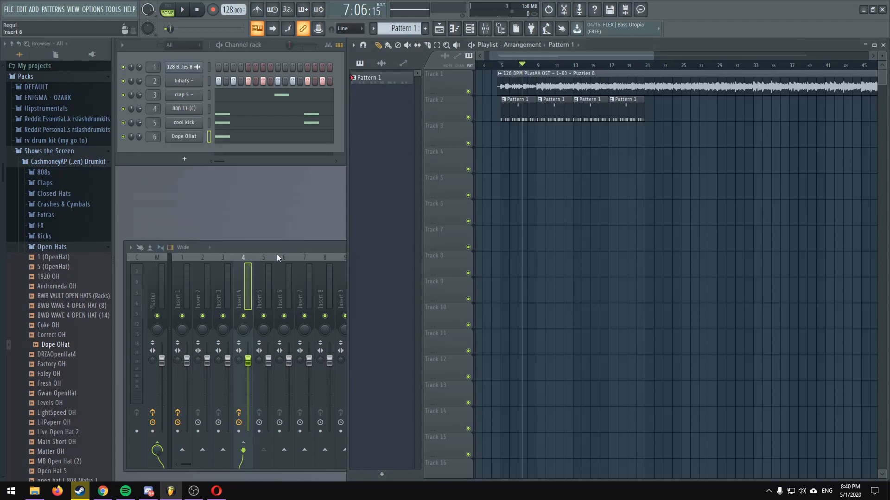
# Step: Add Fruity Soft Clipper to the first effect slot of mixer track Insert 5 and close its window
pyautogui.click(276, 253)
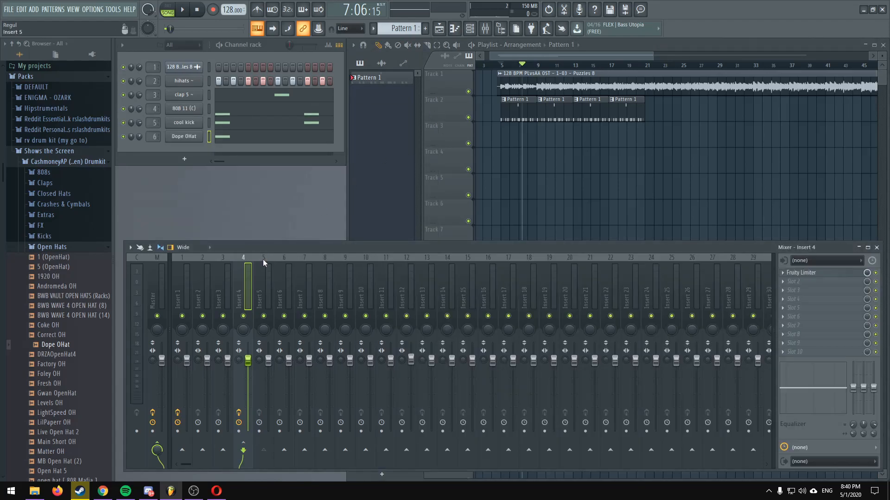
pyautogui.click(264, 261)
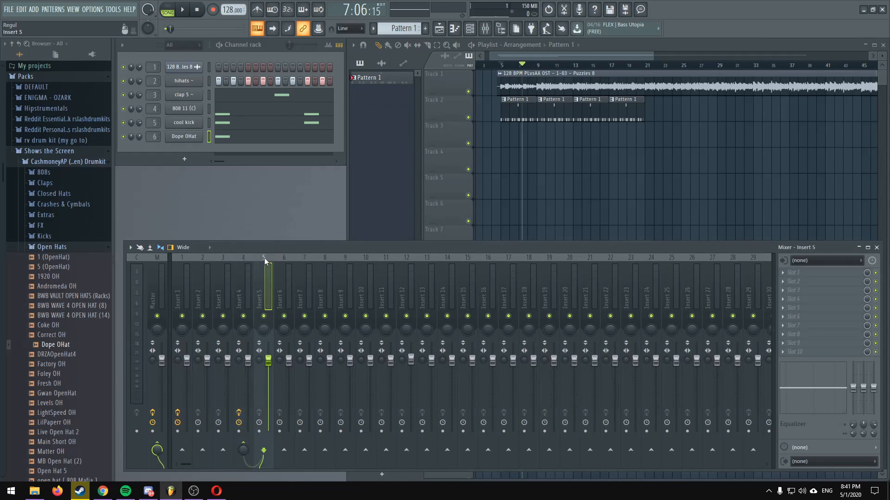
pyautogui.click(782, 273)
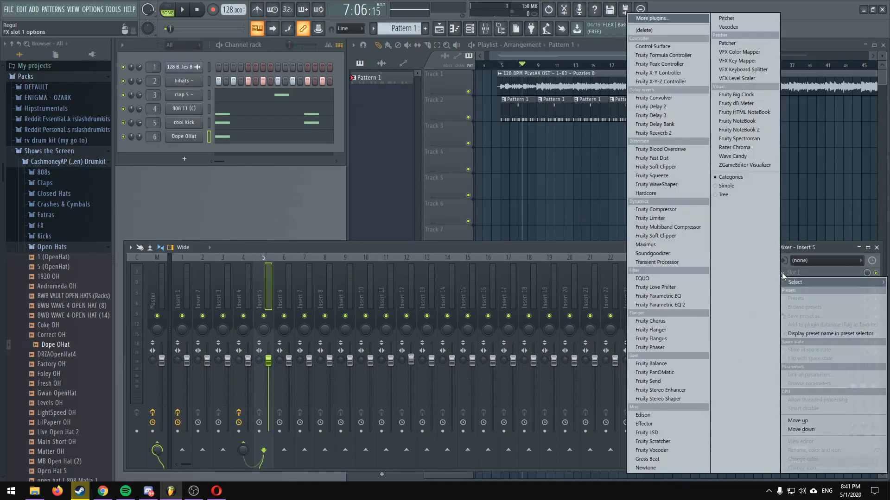
pyautogui.click(651, 237)
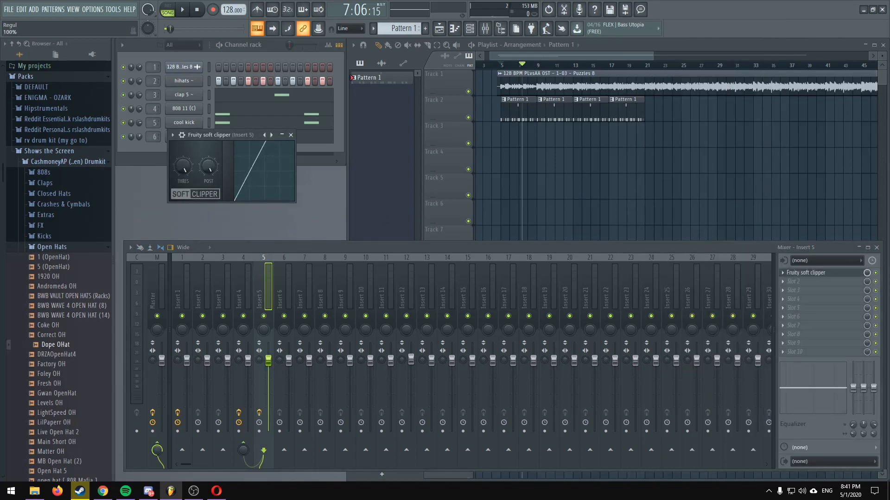
pyautogui.click(291, 134)
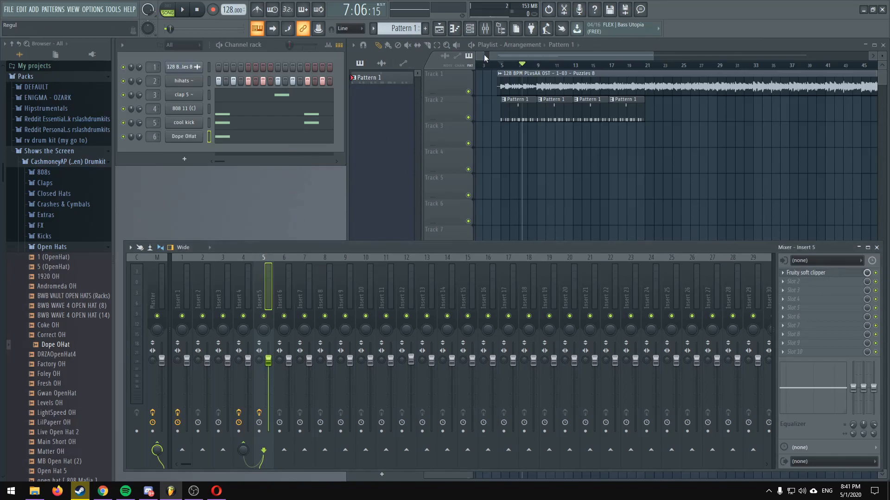
# Step: Play about one bar of the arrangement from bar 5 to hear the soft-clipped kick, and stop playback
pyautogui.click(504, 68)
pyautogui.press('space')
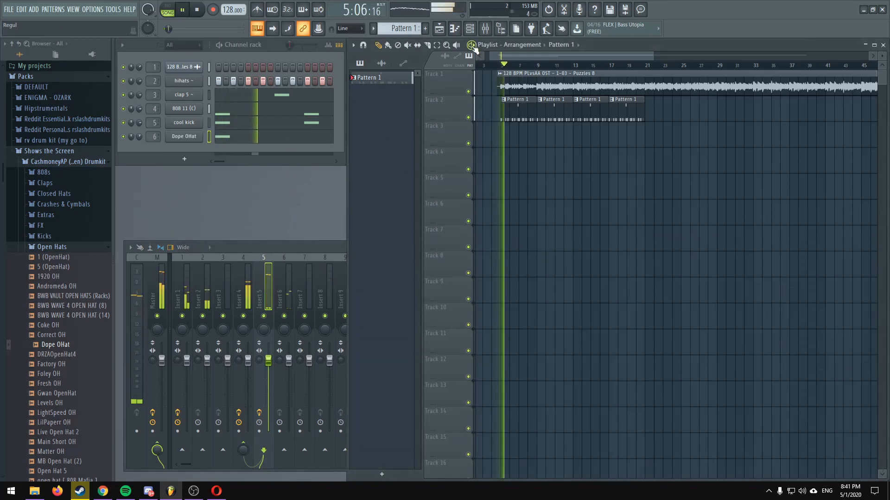
pyautogui.press('space')
# Step: Lower the Insert 5 fader to about -4.7 dB, playing the arrangement from bar 5 to judge the kick level and stopping in bar 7
pyautogui.click(284, 246)
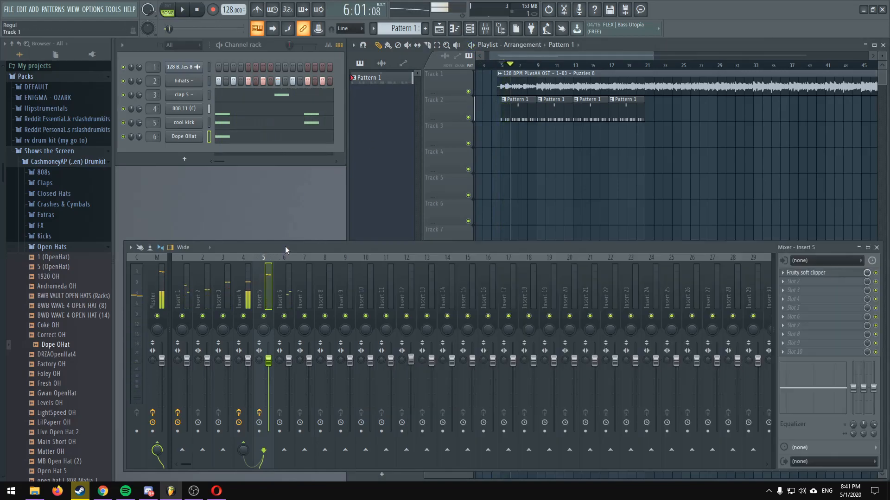
pyautogui.moveTo(268, 360); pyautogui.dragTo(268, 366)
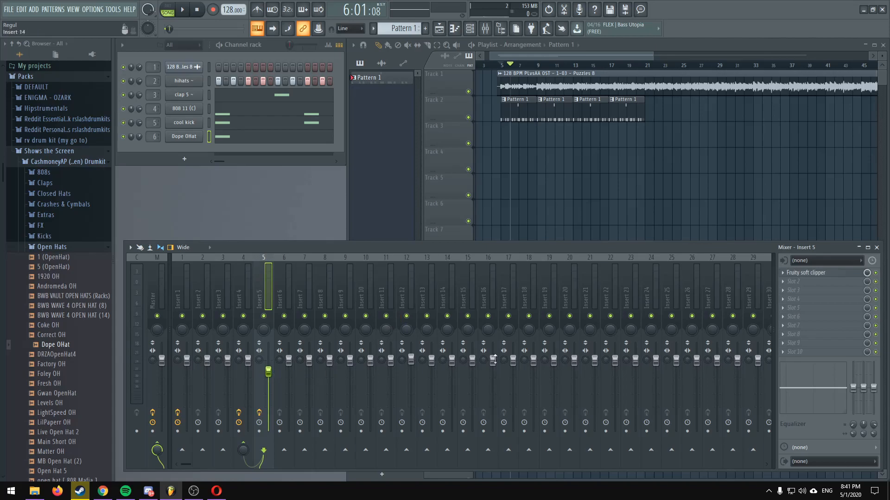
pyautogui.click(503, 67)
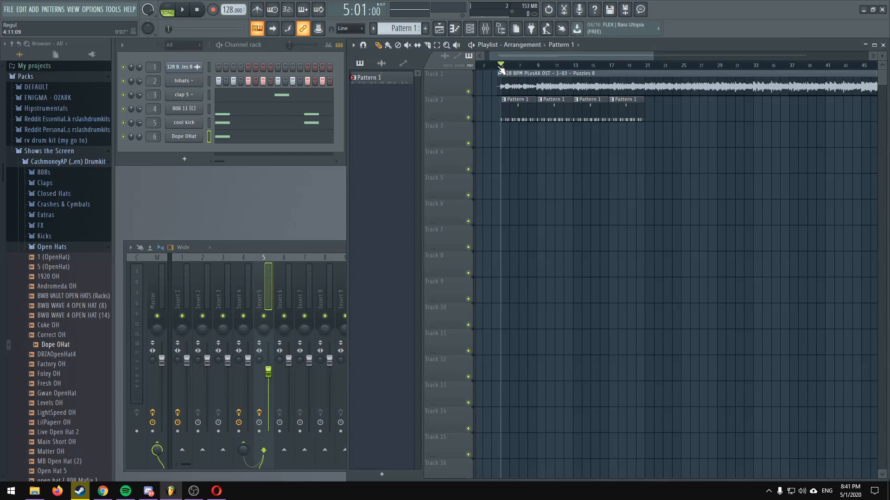
pyautogui.click(477, 46)
pyautogui.click(312, 260)
pyautogui.moveTo(269, 372); pyautogui.dragTo(269, 375)
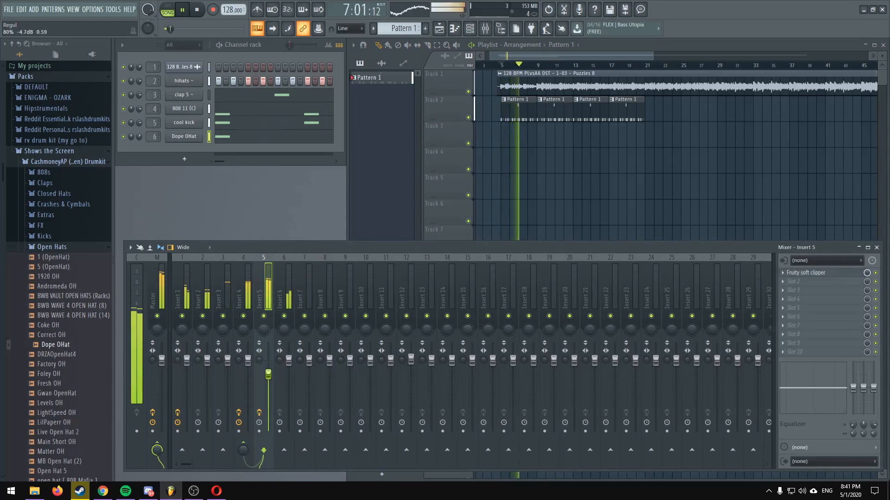
pyautogui.click(472, 46)
pyautogui.click(282, 256)
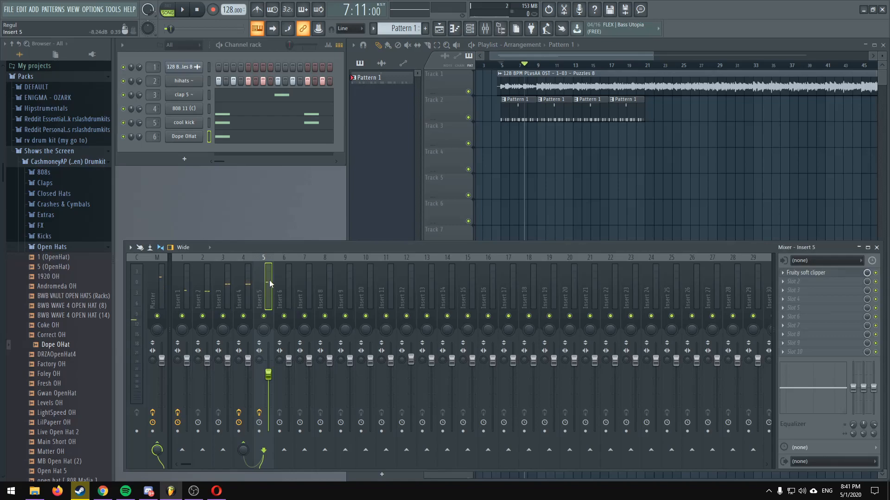
# Step: Play the arrangement onward from bar 7 to hear the kick in the mix, and stop playback in bar 13
pyautogui.click(471, 45)
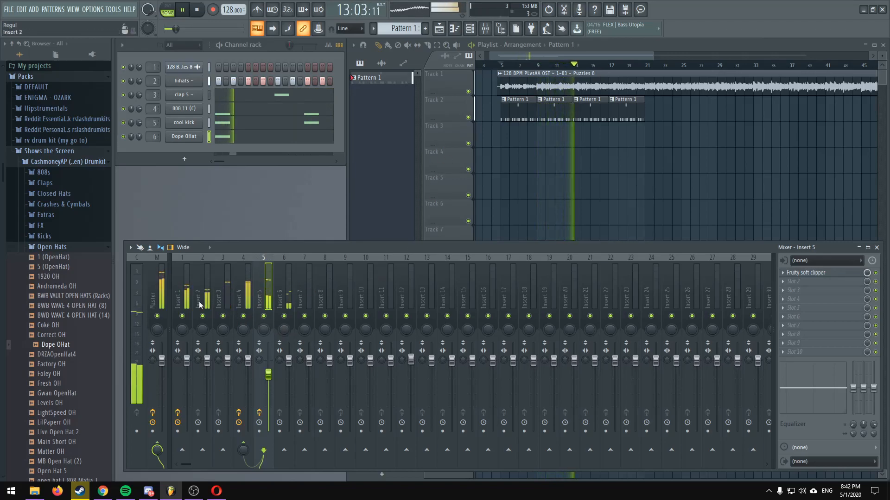
pyautogui.click(472, 45)
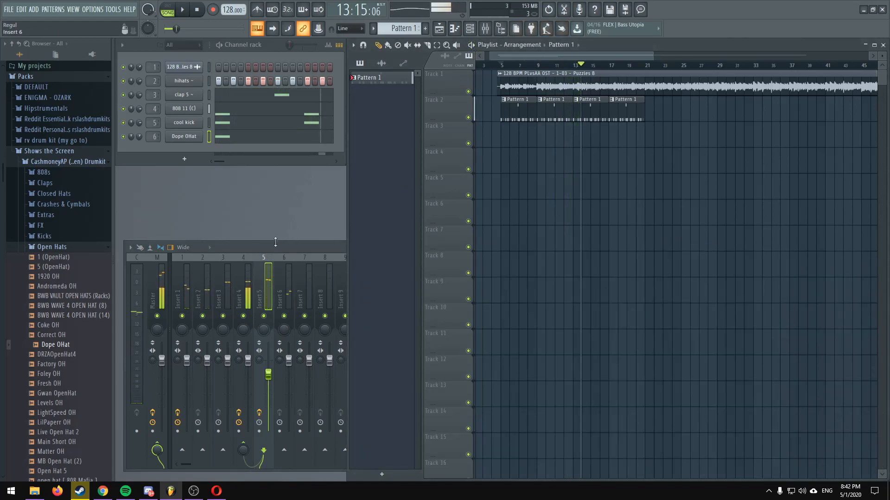
# Step: Add PORTAL - SNARE - Cofeefee from the Reddit Essential pack's Snares & Rims folder as a new channel in the channel rack
pyautogui.click(53, 249)
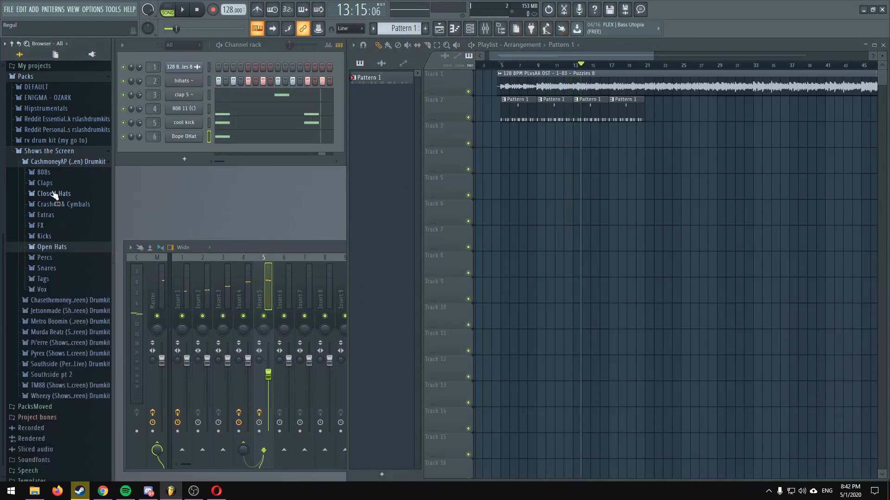
pyautogui.click(53, 151)
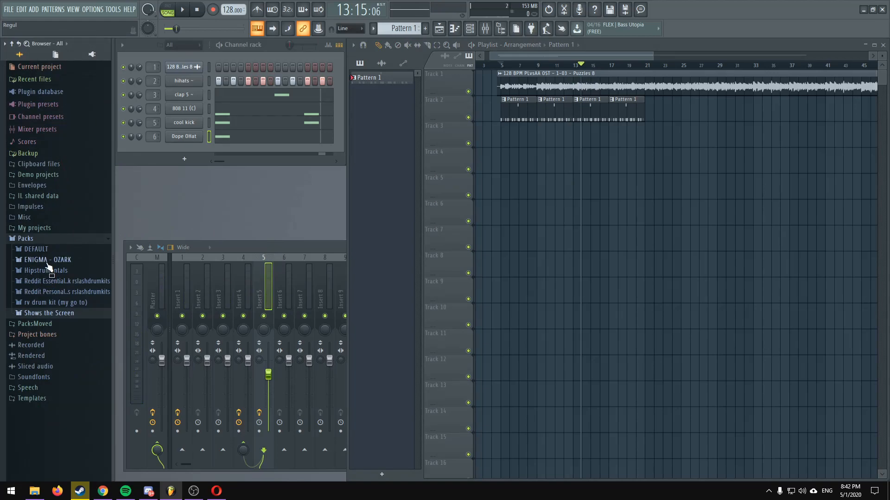
pyautogui.click(61, 283)
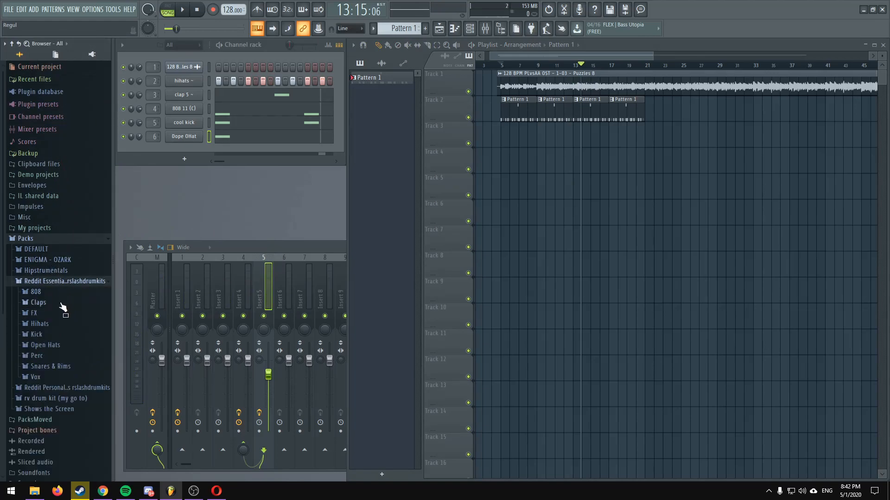
pyautogui.click(56, 367)
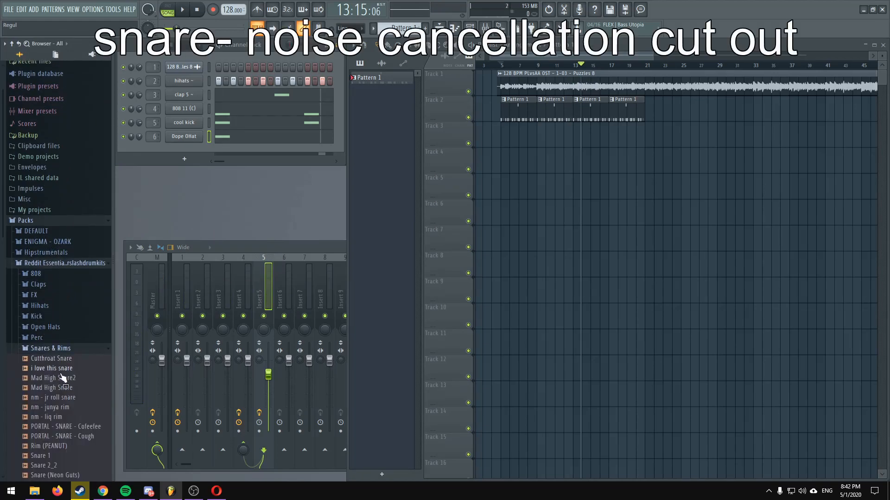
pyautogui.scroll(-2, 69, 420)
pyautogui.moveTo(88, 371); pyautogui.dragTo(188, 144)
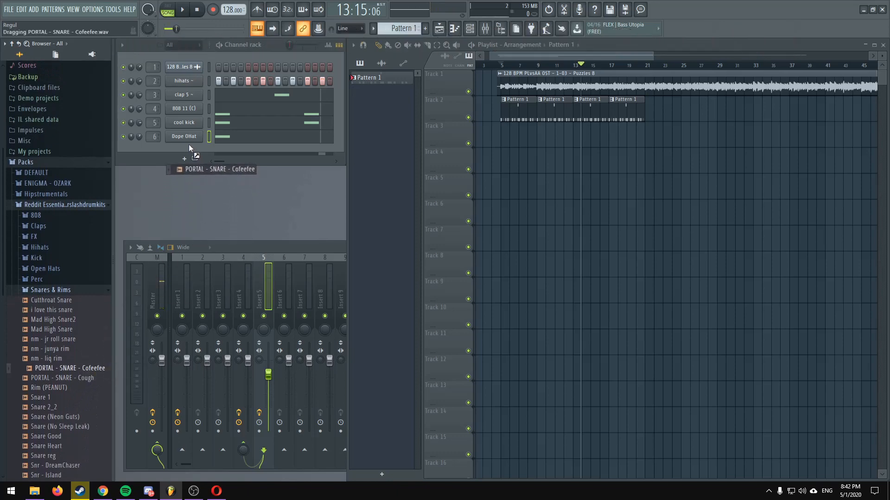
# Step: Collapse the sample packs in the browser and route the PORTAL - SNARE - Cofeefee channel to mixer track 7
pyautogui.click(65, 205)
pyautogui.scroll(4, 56, 232)
pyautogui.click(43, 240)
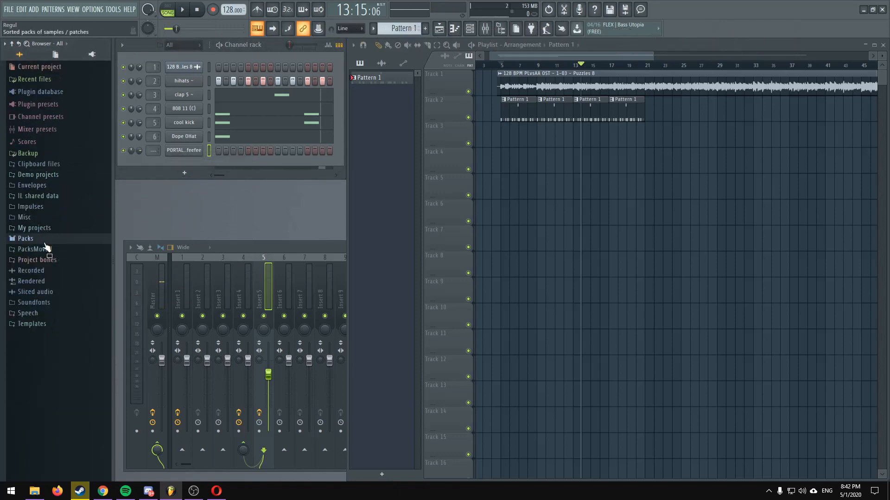
pyautogui.moveTo(154, 151); pyautogui.dragTo(154, 133)
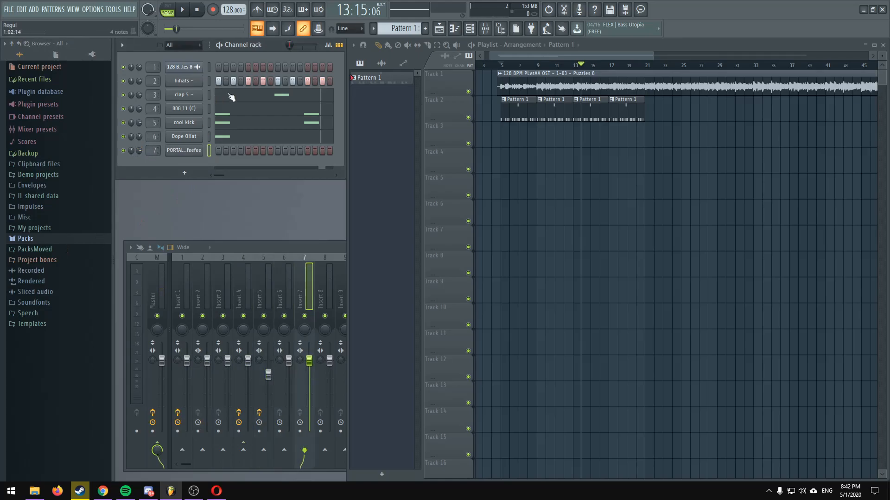
# Step: Copy all notes of the clap 5 channel into the PORTAL - SNARE - Cofeefee channel's piano roll and close it
pyautogui.click(234, 96)
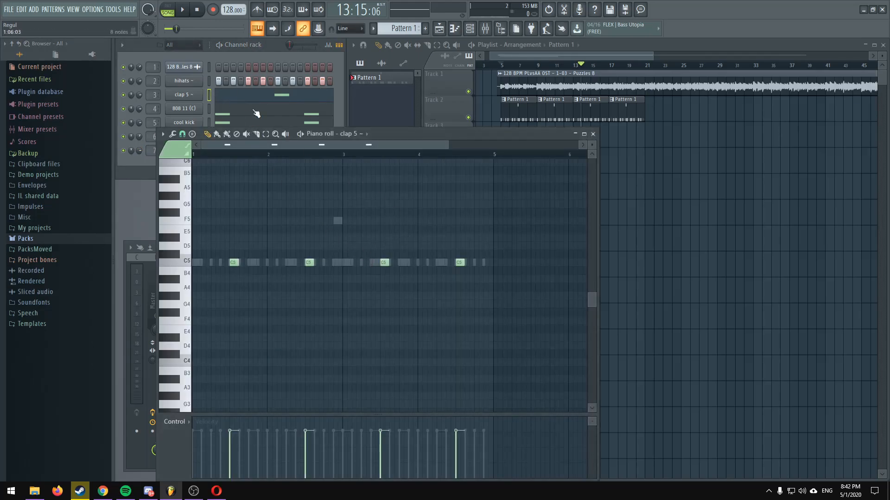
pyautogui.click(593, 134)
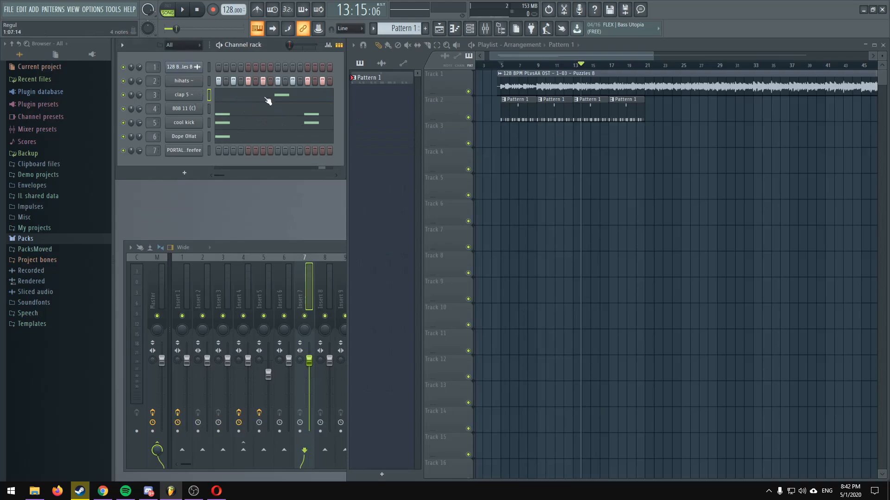
pyautogui.click(268, 101)
pyautogui.hotkey('ctrl', 'a')
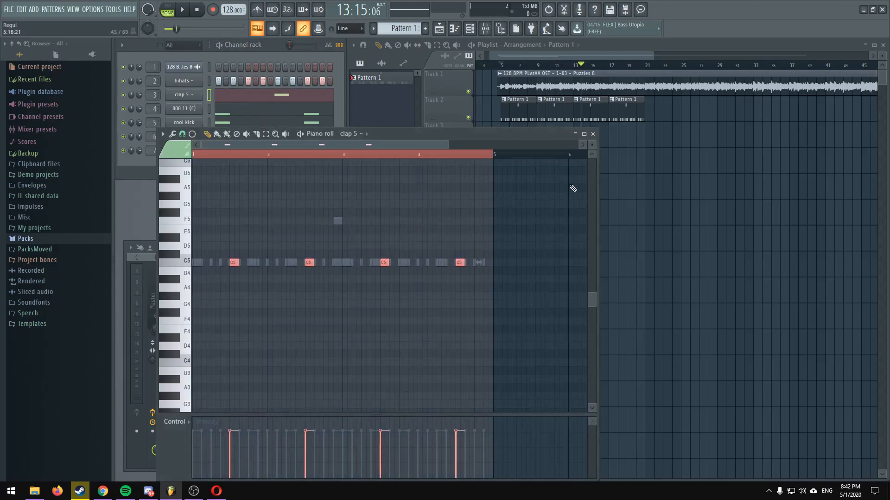
pyautogui.click(593, 133)
pyautogui.rightClick(171, 153)
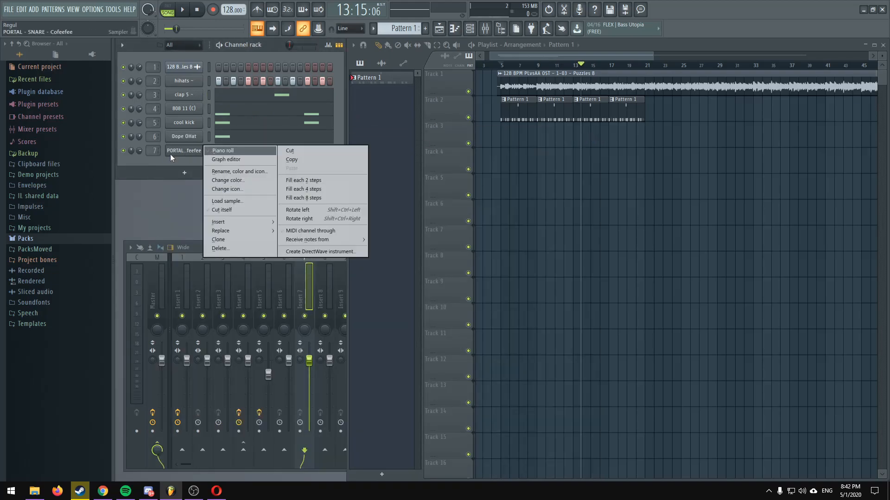
pyautogui.click(223, 151)
pyautogui.hotkey('ctrl', 'v')
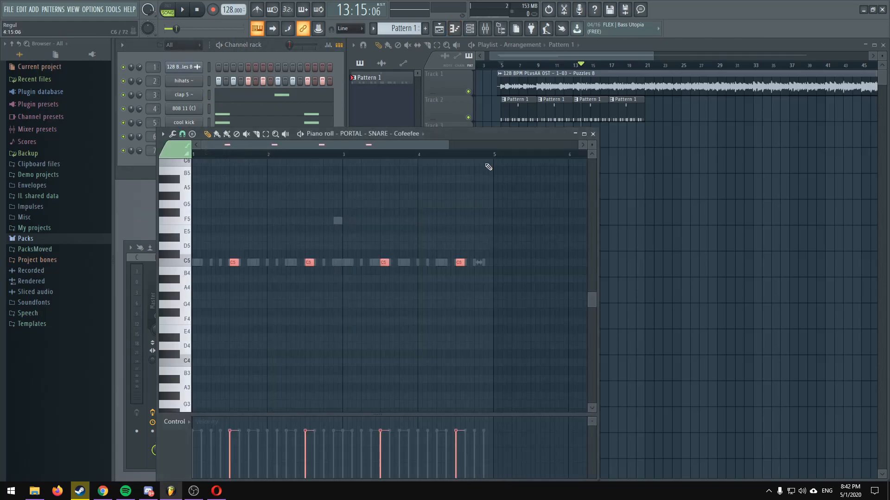
pyautogui.click(592, 134)
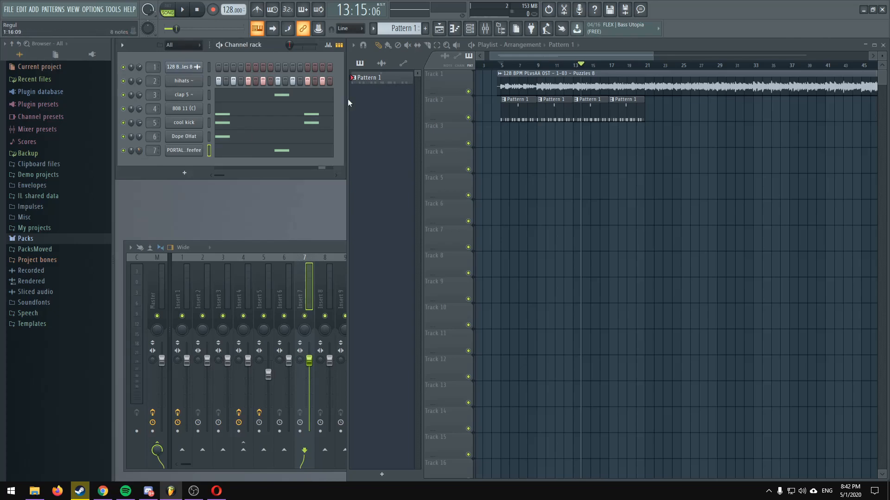
# Step: Play the arrangement from bar 5 to hear the layered snare, and stop playback in bar 6
pyautogui.click(502, 70)
pyautogui.click(471, 44)
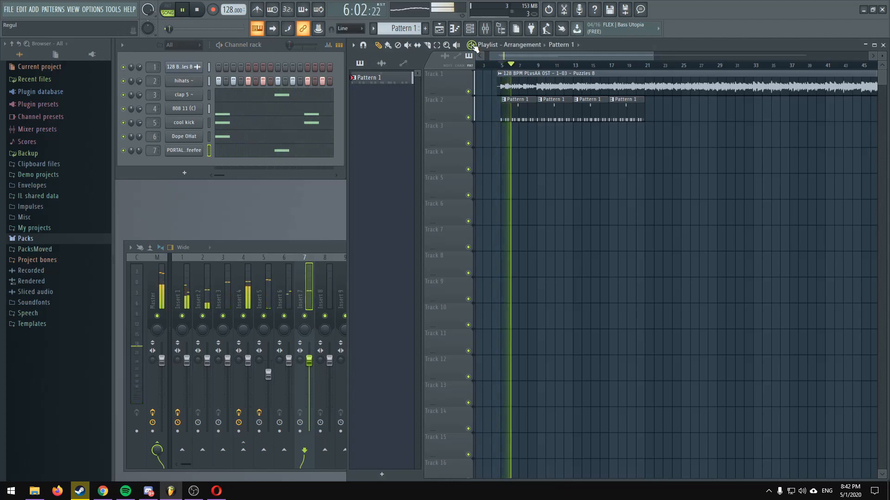
pyautogui.click(472, 45)
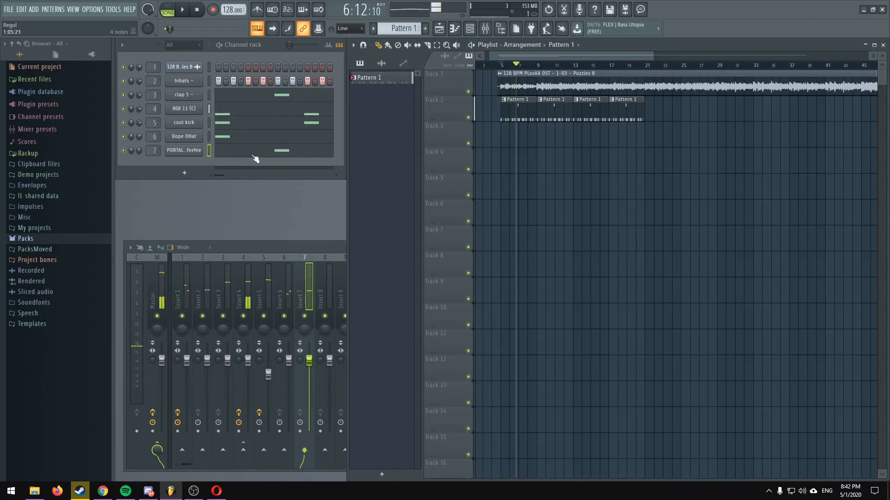
# Step: Add two C5 notes to the snare's piano roll, an eighth note before and an eighth note after the start of bar 2
pyautogui.click(255, 155)
pyautogui.scroll(5, 261, 157)
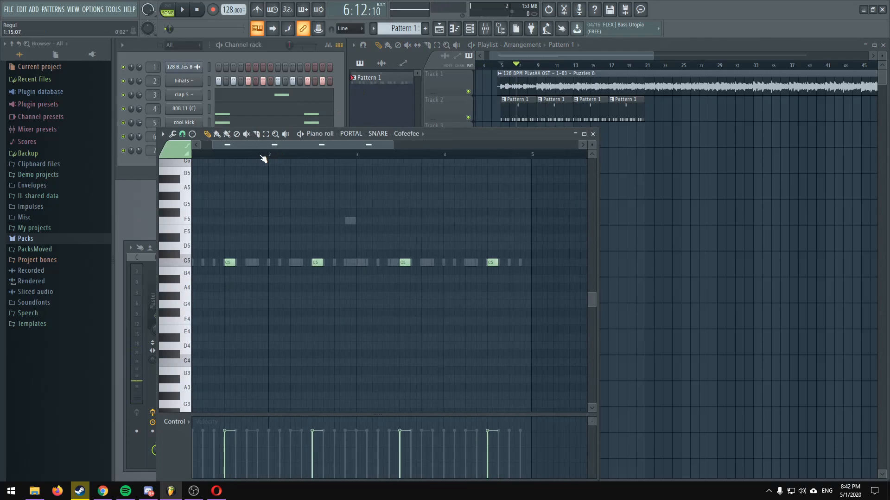
pyautogui.moveTo(280, 145); pyautogui.dragTo(266, 144)
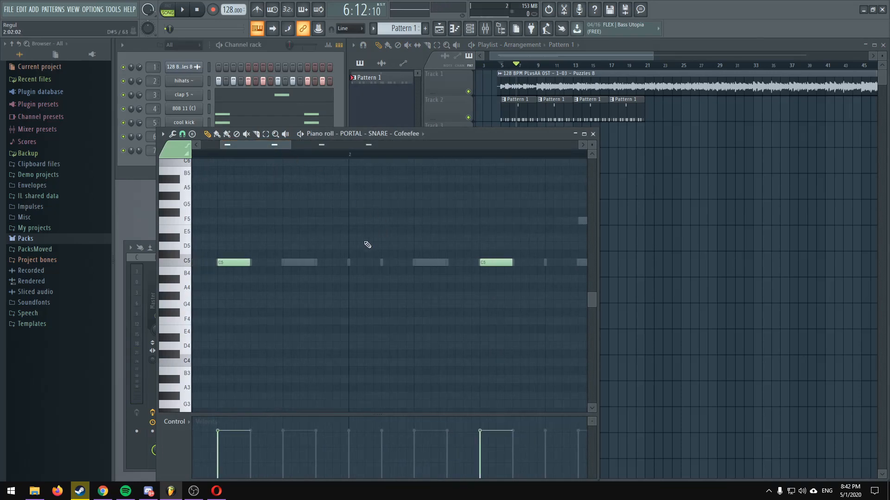
pyautogui.click(319, 263)
pyautogui.click(387, 264)
pyautogui.scroll(-5, 382, 154)
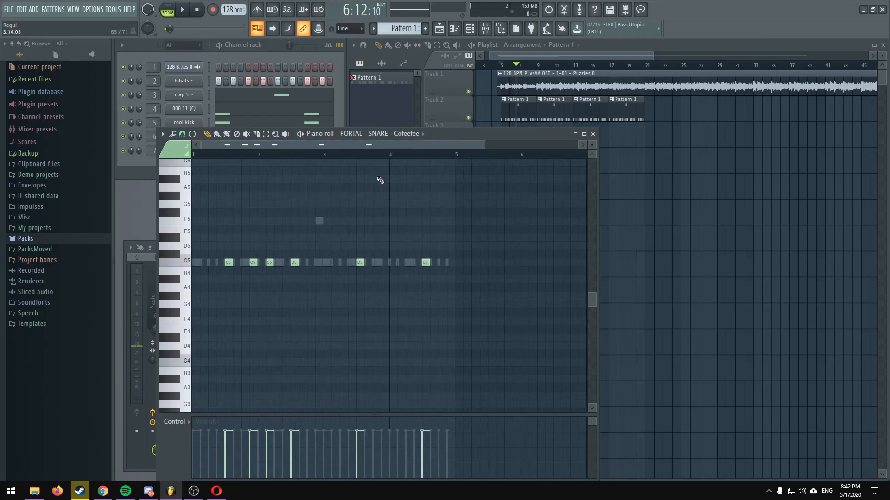
# Step: Delete the snare notes in bars 3 and 4, duplicate bars 1 and 2 into their place, and close the piano roll
pyautogui.rightClick(356, 264)
pyautogui.rightClick(424, 263)
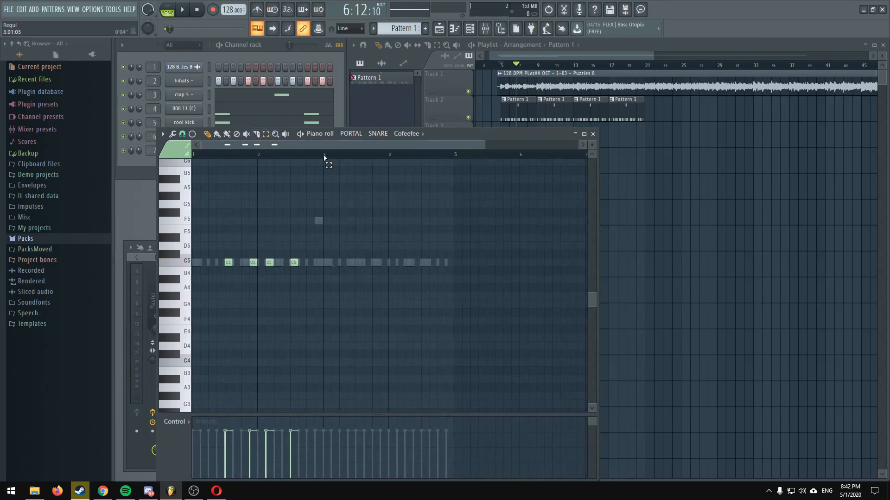
pyautogui.moveTo(324, 156); pyautogui.dragTo(172, 154)
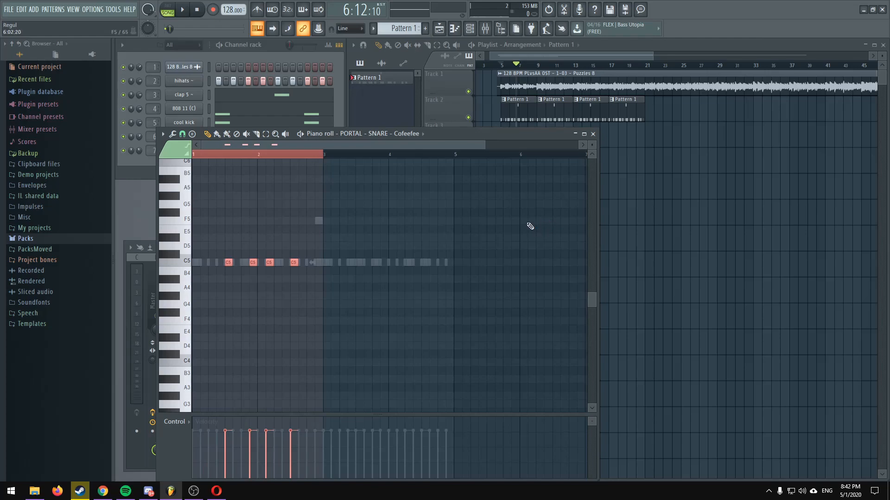
pyautogui.hotkey('ctrl', 'b')
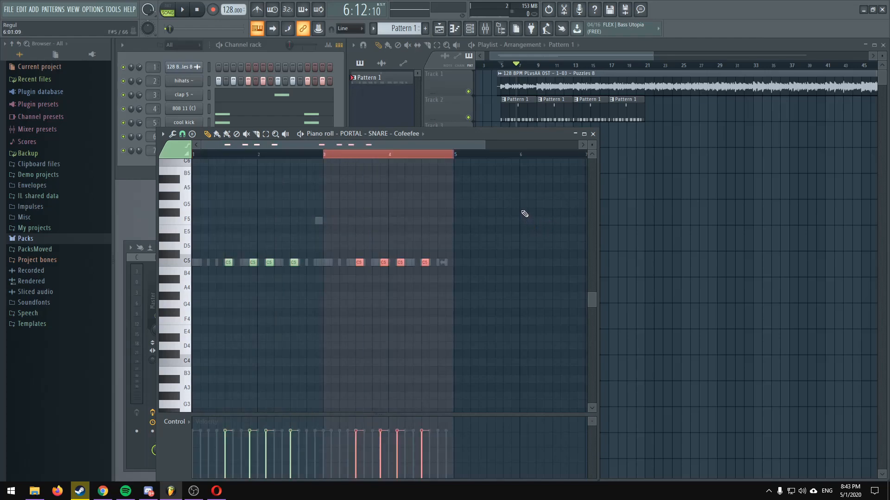
pyautogui.click(593, 135)
# Step: Play the arrangement from bar 5 to bar 7 to hear the new snare rhythm, and inspect its notes in the piano roll
pyautogui.click(503, 66)
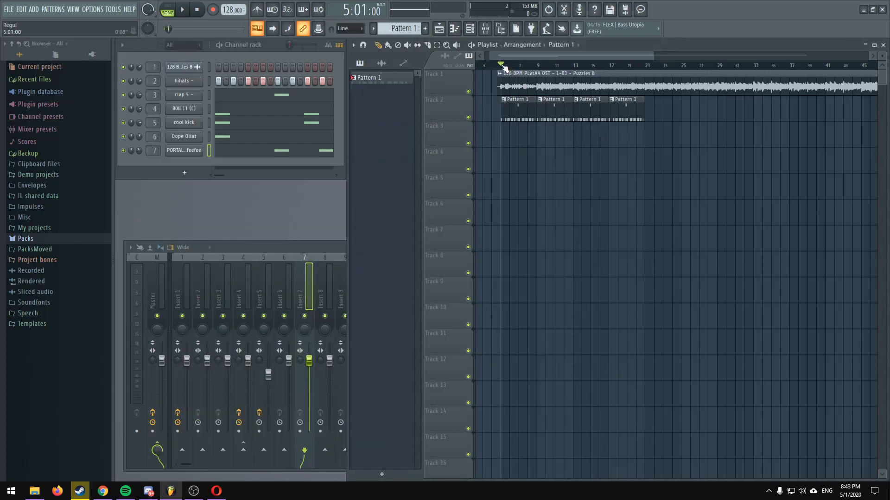
pyautogui.press('space')
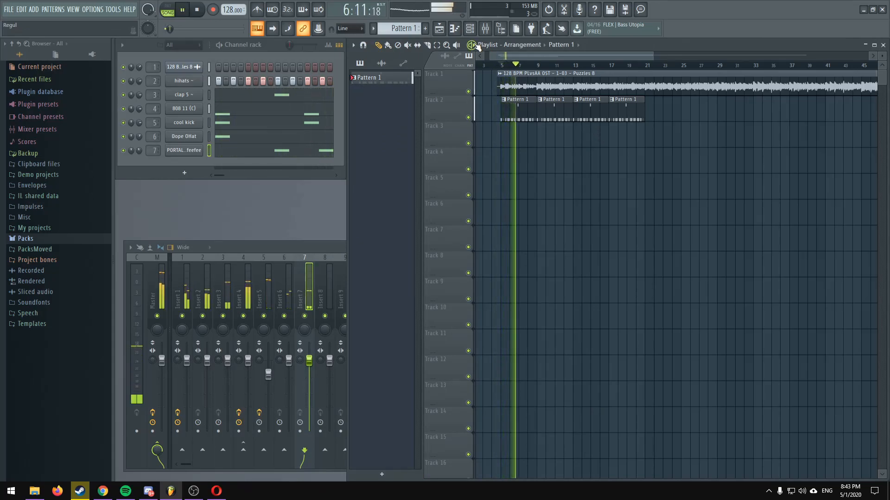
pyautogui.press('space')
pyautogui.click(265, 150)
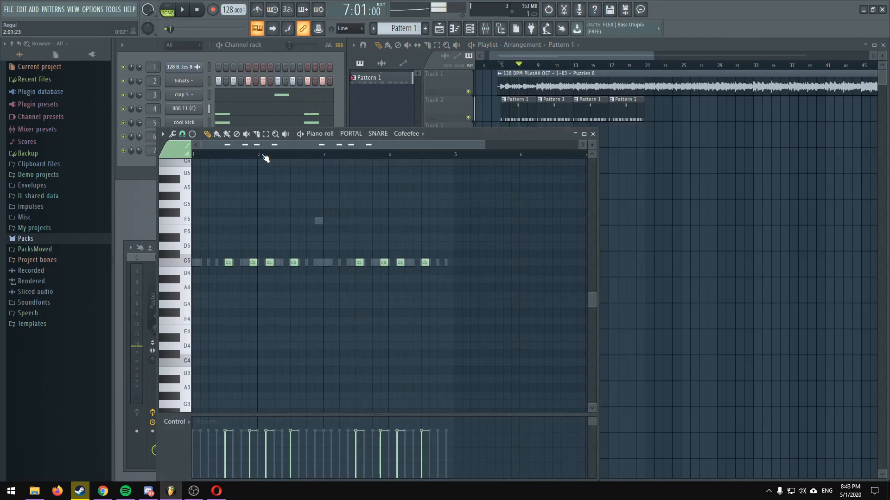
pyautogui.scroll(2, 265, 148)
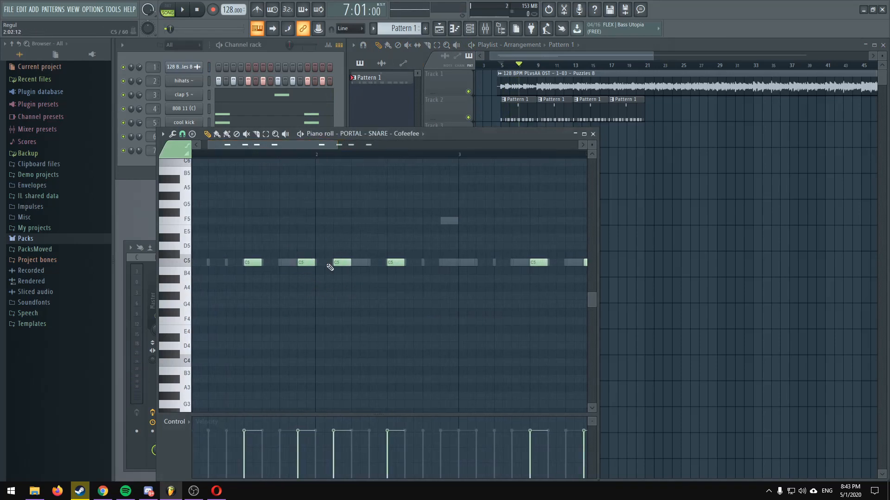
pyautogui.click(592, 133)
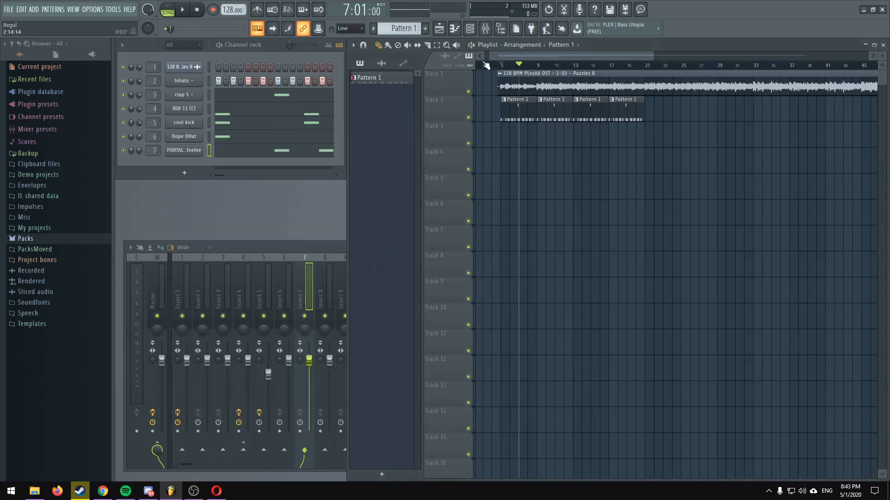
# Step: Return the playhead to bar 5 and split Pattern 1 by channel into separate patterns
pyautogui.scroll(-2, 515, 68)
pyautogui.moveTo(515, 67); pyautogui.dragTo(499, 69)
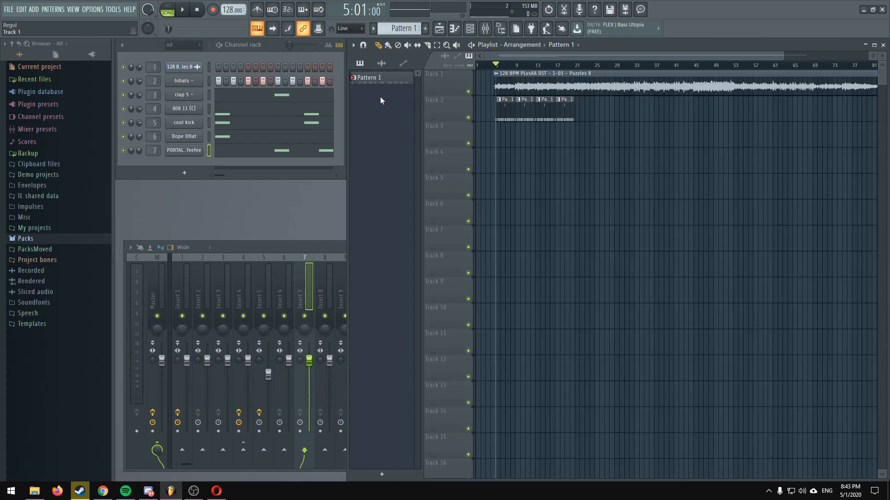
pyautogui.rightClick(374, 80)
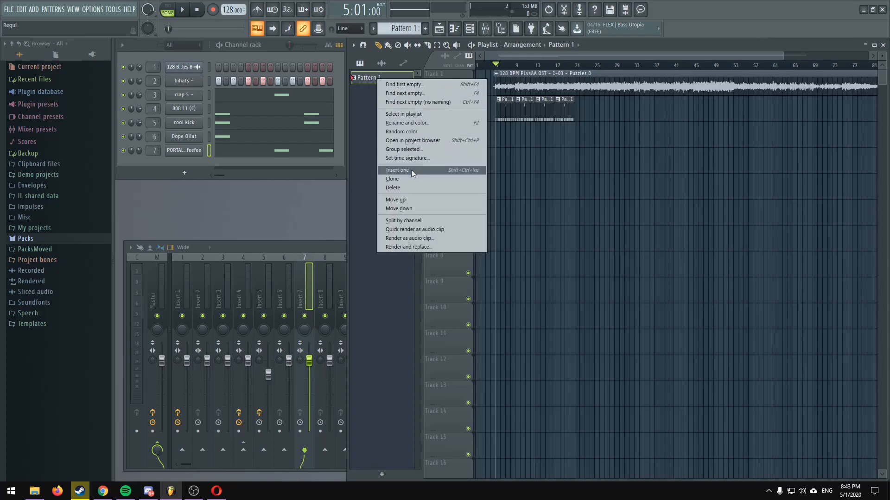
pyautogui.click(392, 222)
# Step: Delete the four hihats pattern clips from Track 2 of the playlist
pyautogui.scroll(5, 510, 65)
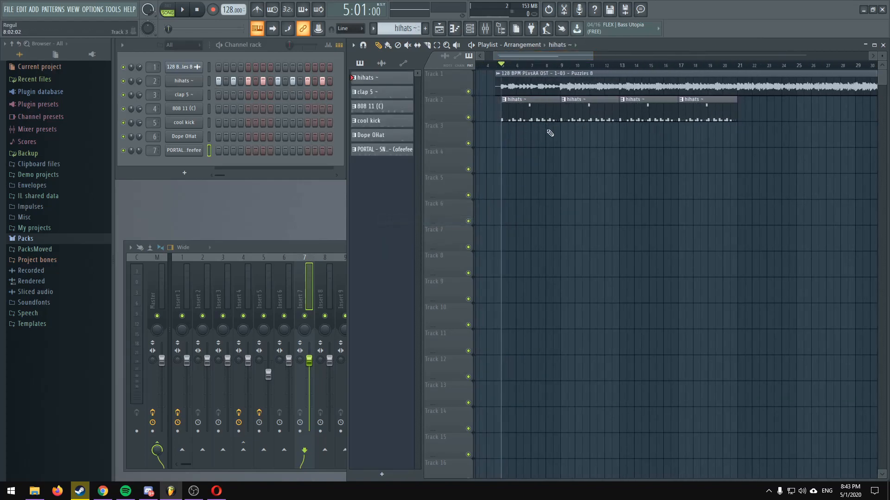
pyautogui.rightClick(532, 119)
pyautogui.rightClick(567, 119)
pyautogui.rightClick(635, 118)
pyautogui.rightClick(700, 118)
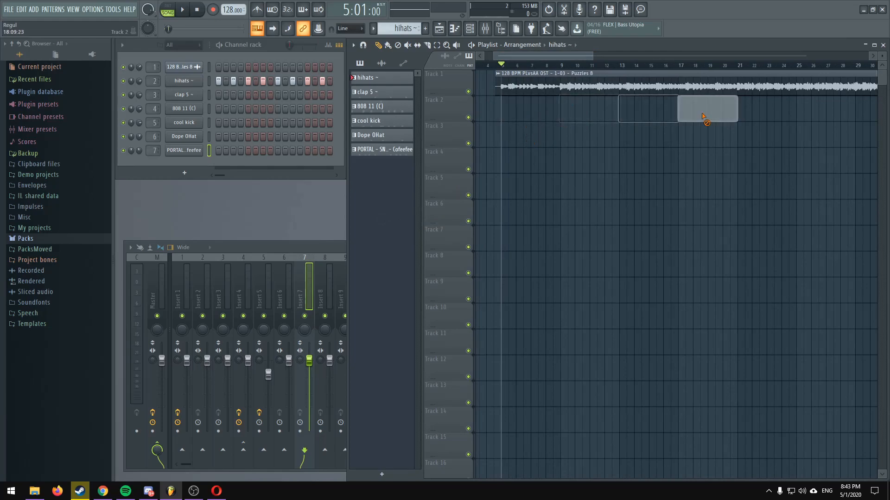
# Step: Look through the split patterns from clap 5 to PORTAL - SNARE - Cofeefee, finishing with the hihats pattern selected
pyautogui.click(384, 92)
pyautogui.click(384, 106)
pyautogui.click(385, 121)
pyautogui.click(385, 135)
pyautogui.click(386, 150)
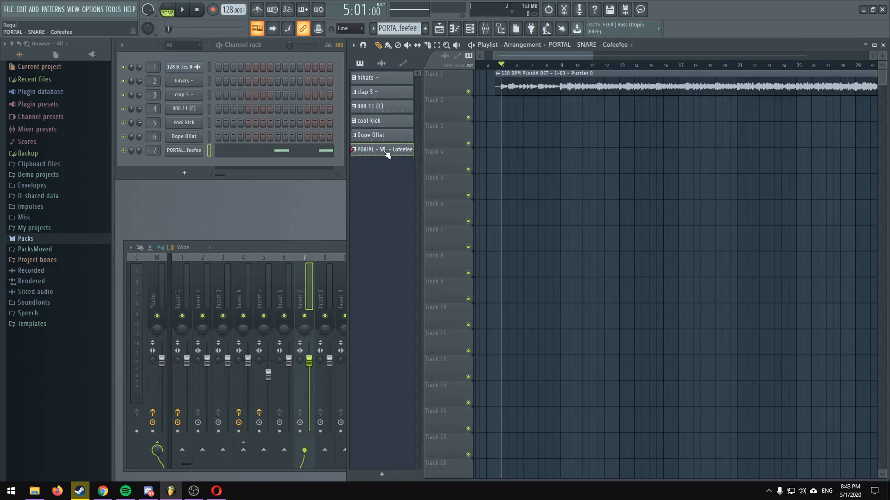
pyautogui.click(384, 77)
pyautogui.click(384, 91)
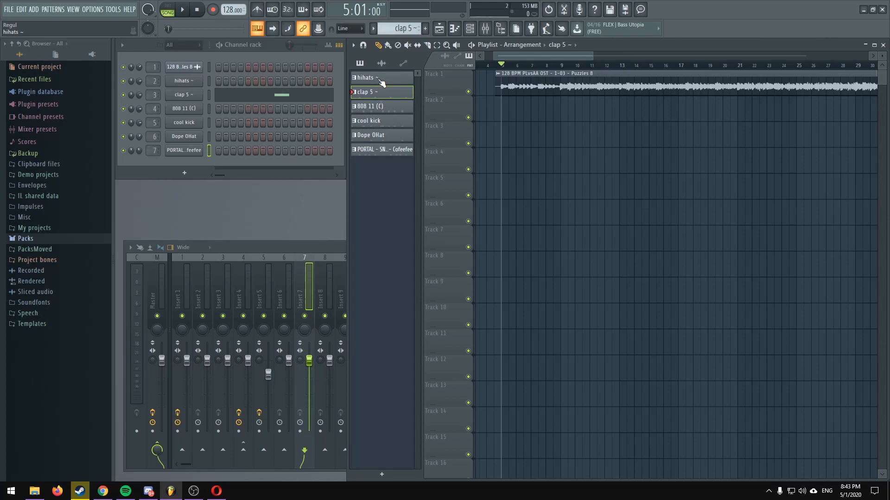
pyautogui.click(389, 79)
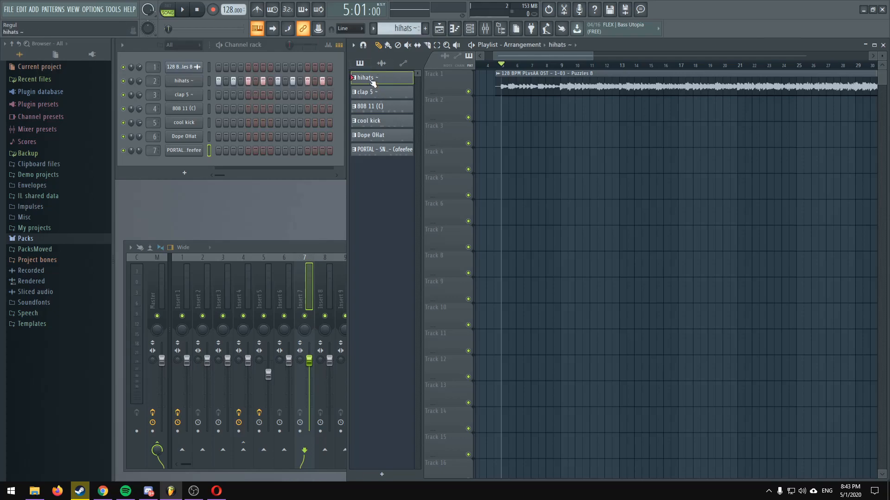
# Step: Place four hihats pattern clips back to back on Track 2, starting at bar 5
pyautogui.click(507, 113)
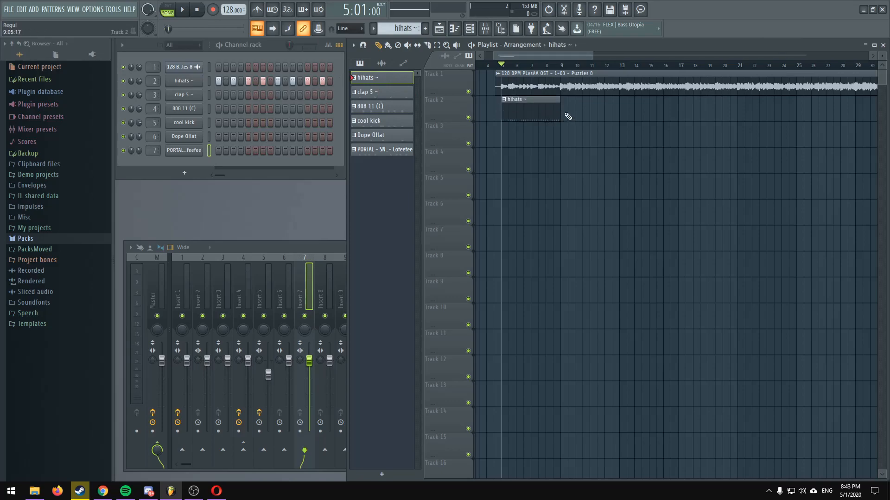
pyautogui.click(580, 110)
pyautogui.click(631, 110)
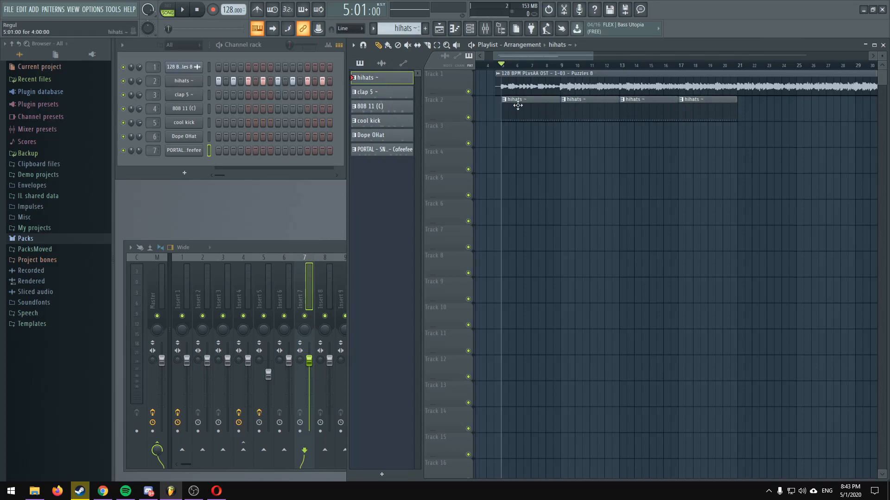
# Step: Play the arrangement from bar 5 into bar 9 to hear the hihats over the Puzzles 8 sample
pyautogui.scroll(-1, 559, 65)
pyautogui.click(472, 46)
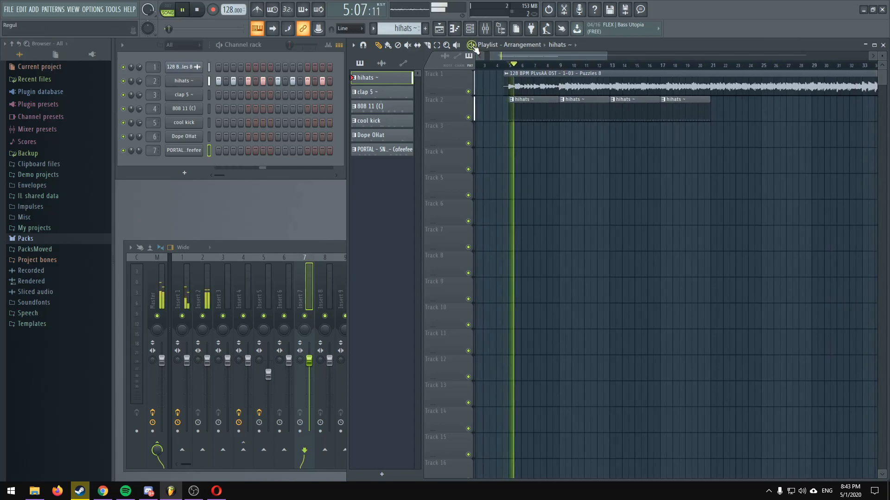
pyautogui.click(472, 46)
pyautogui.click(472, 46)
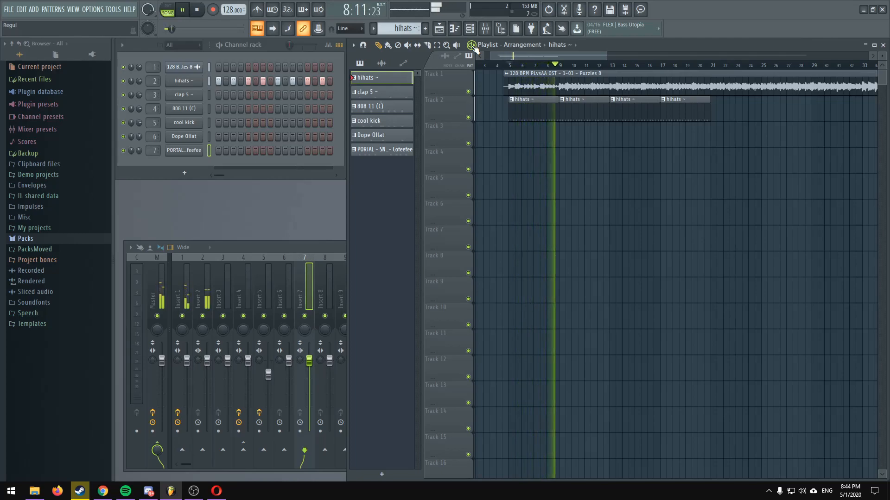
pyautogui.click(472, 46)
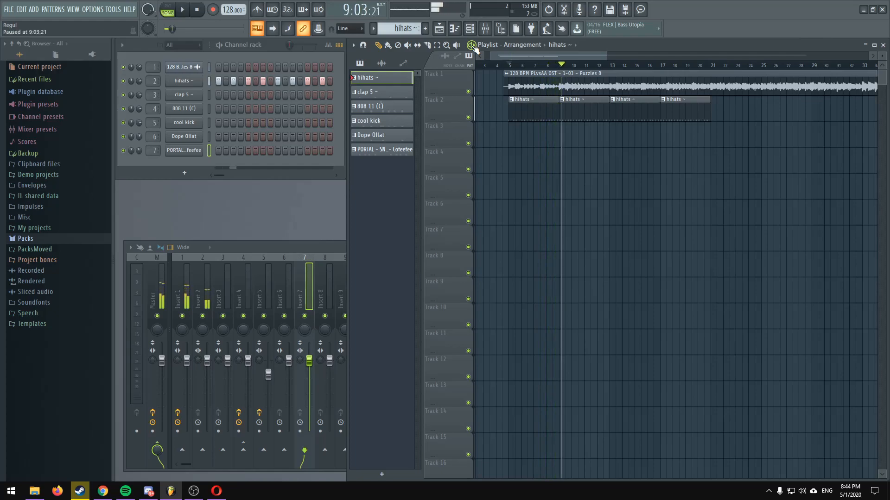
# Step: Place three clap 5 clips on Track 3 at bars 9, 13 and 17, and play the result until bar 12
pyautogui.click(367, 96)
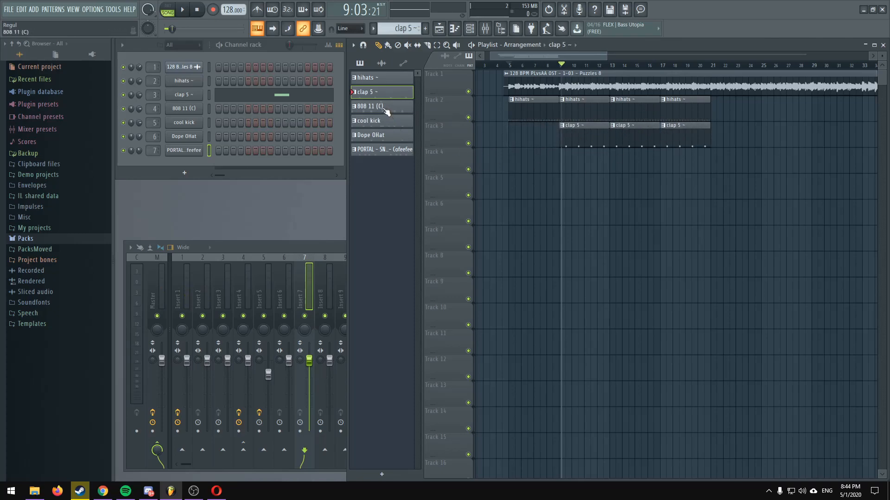
pyautogui.press('space')
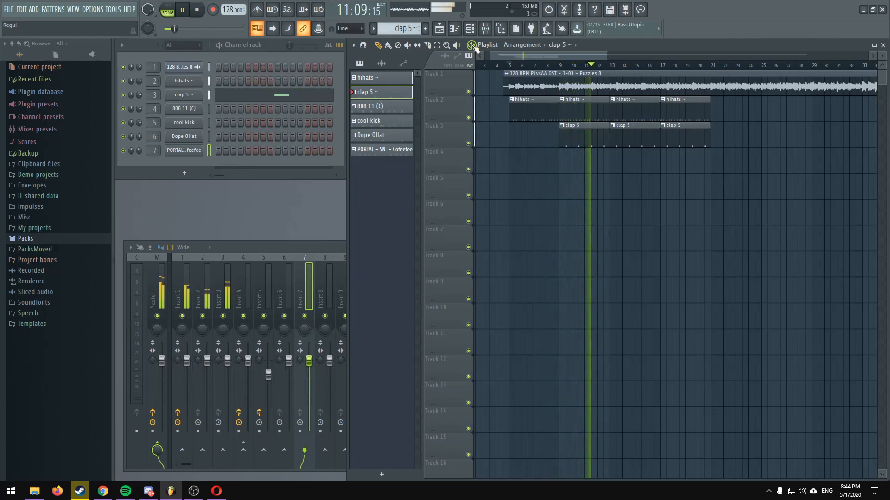
pyautogui.press('space')
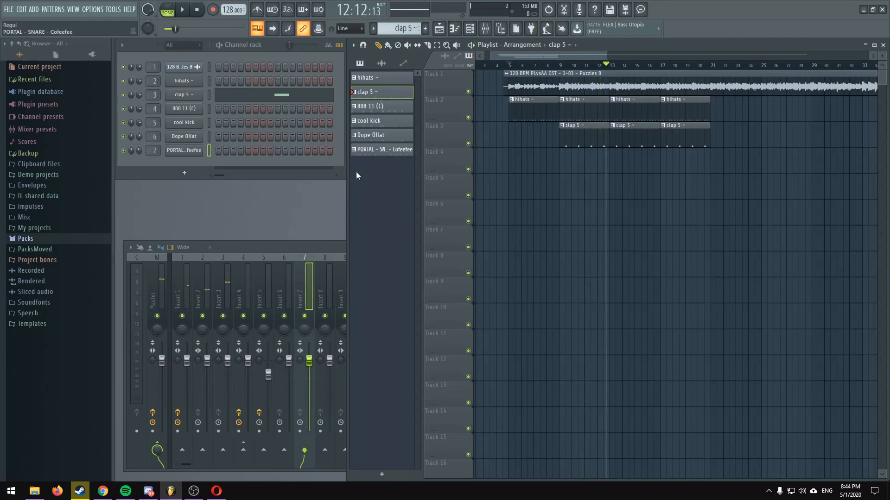
# Step: Place 808 11 (C) clips on Track 4 and cool kick clips on Track 5, each at bars 13 and 17
pyautogui.click(374, 107)
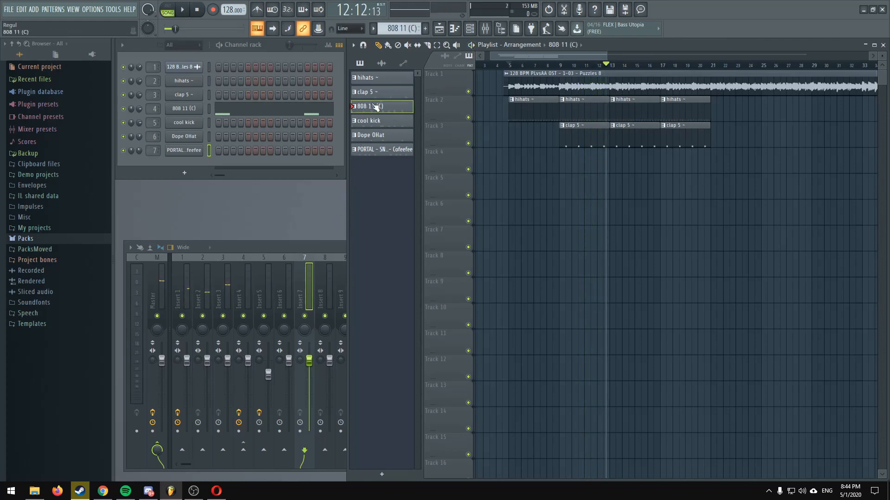
pyautogui.click(614, 168)
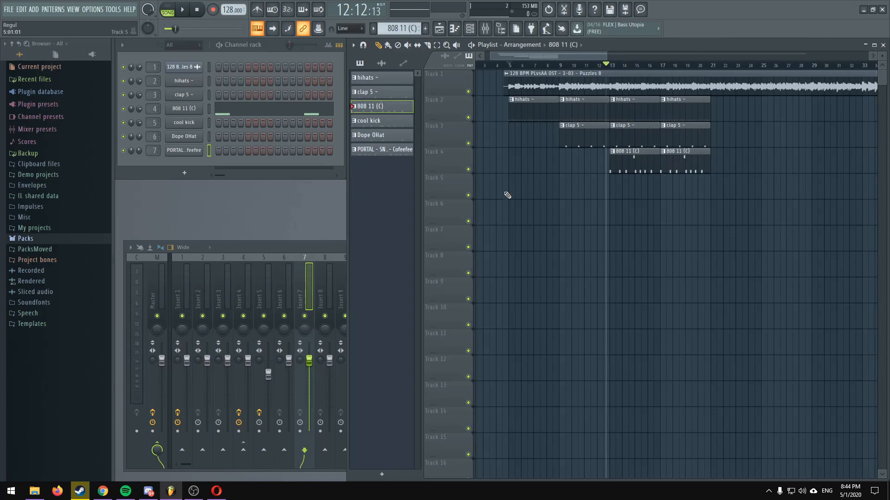
pyautogui.click(385, 122)
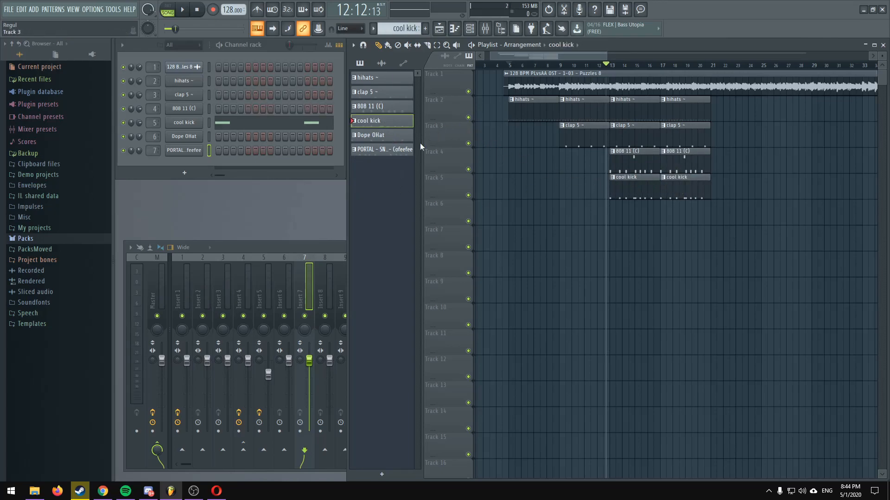
# Step: Place a Dope OHat clip on Track 6 at bar 17 and PORTAL - SNARE - Cofeefee clips on Track 7 at bars 13 and 17
pyautogui.click(393, 137)
pyautogui.click(664, 214)
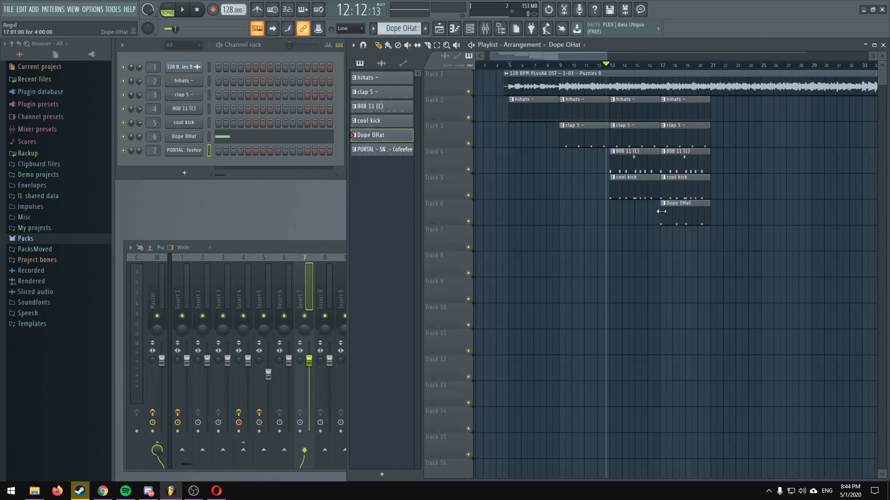
pyautogui.click(389, 153)
pyautogui.click(610, 239)
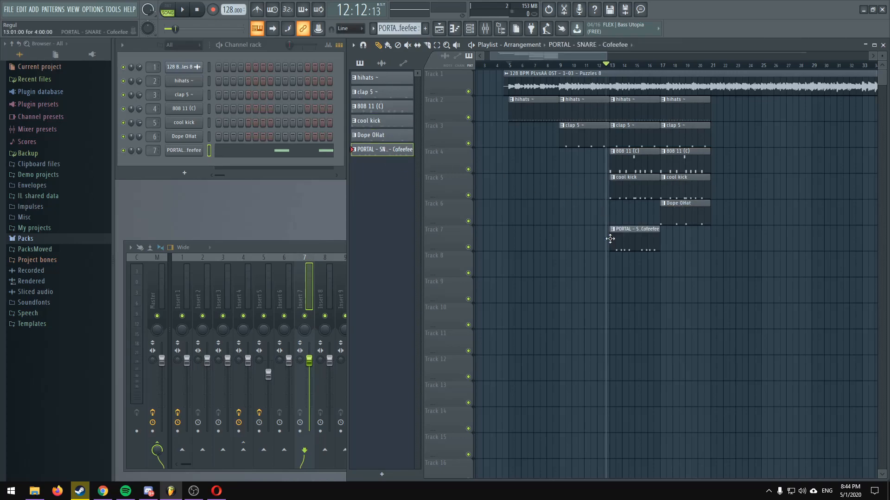
pyautogui.click(665, 240)
# Step: Play the arrangement from about bar 5 to hear the drum build-up, and look at the hihats channel settings meanwhile
pyautogui.click(503, 65)
pyautogui.press('space')
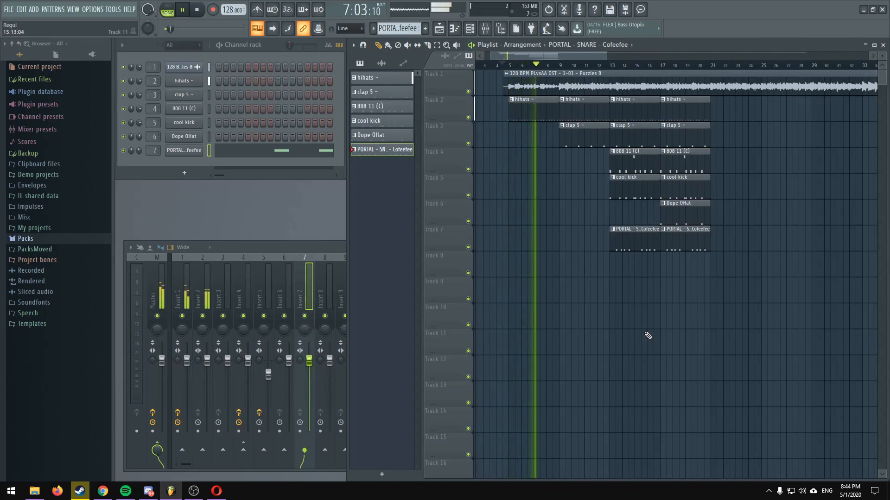
pyautogui.click(184, 81)
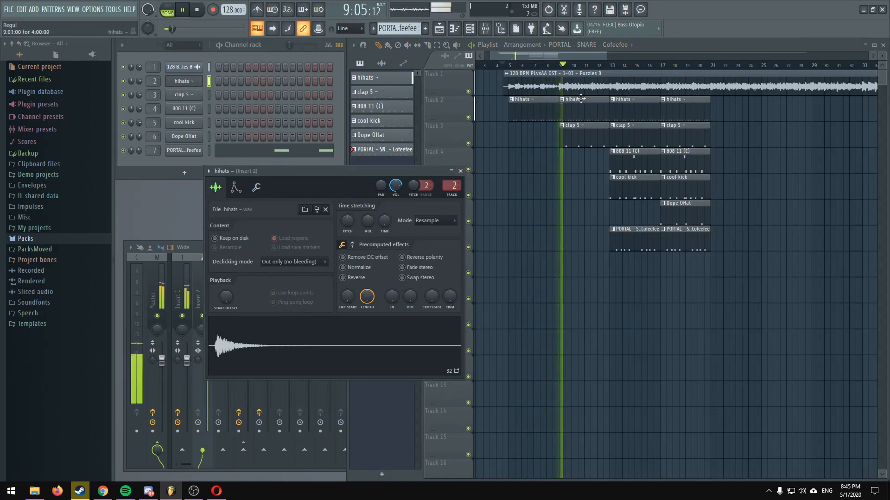
pyautogui.click(460, 171)
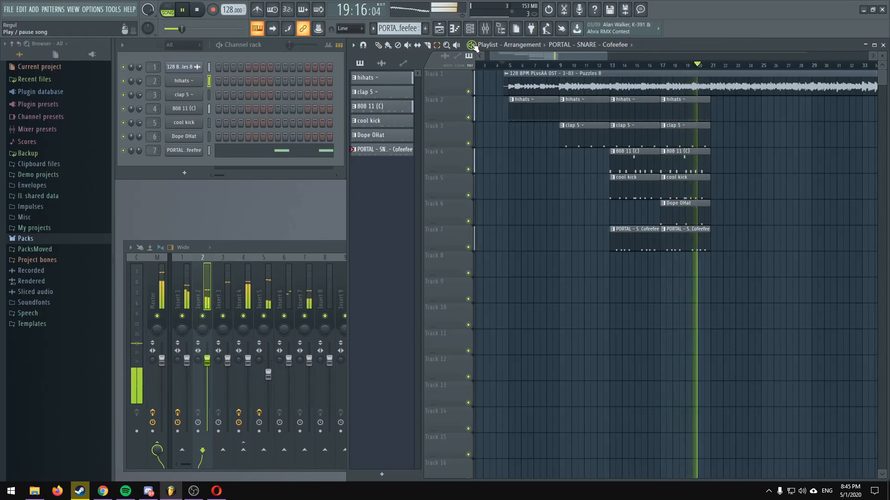
# Step: Duplicate the bar 17 drum clips on Tracks 2 to 7 to bars 21 and 25, and pause playback at bar 29
pyautogui.moveTo(726, 97); pyautogui.dragTo(670, 302)
pyautogui.hotkey('ctrl', 'b')
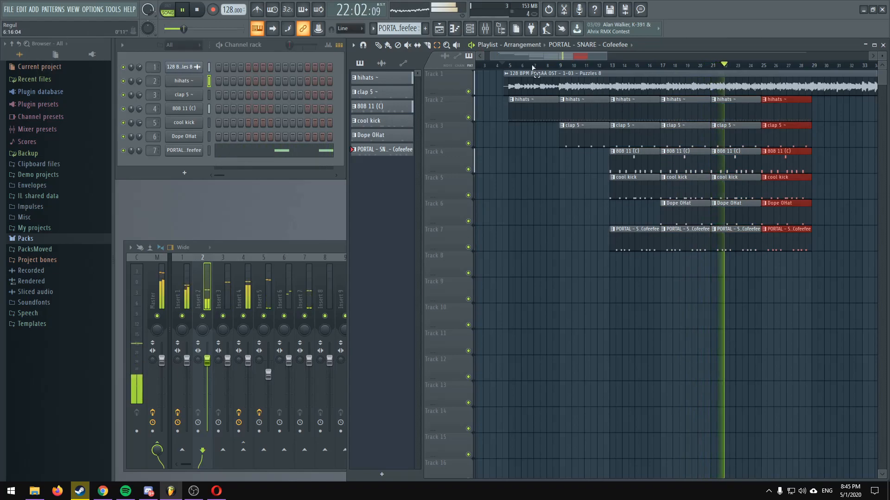
pyautogui.moveTo(527, 56); pyautogui.dragTo(568, 57)
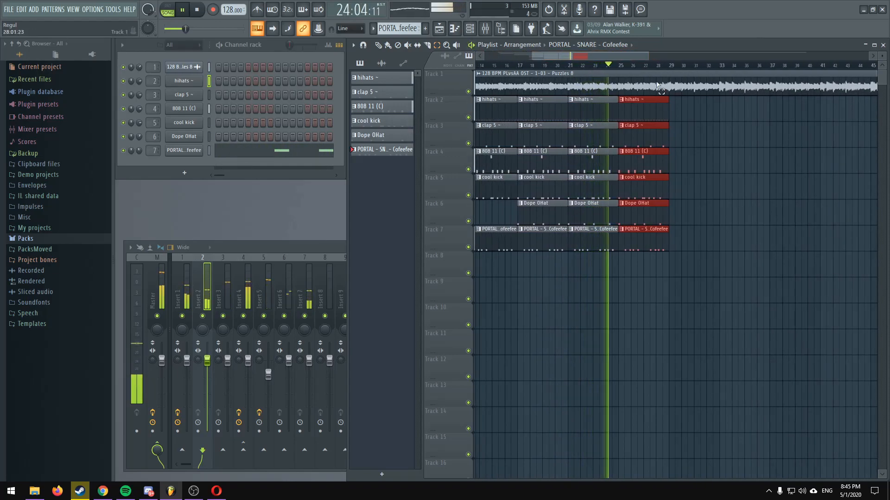
pyautogui.scroll(-3, 709, 153)
pyautogui.scroll(1, 708, 153)
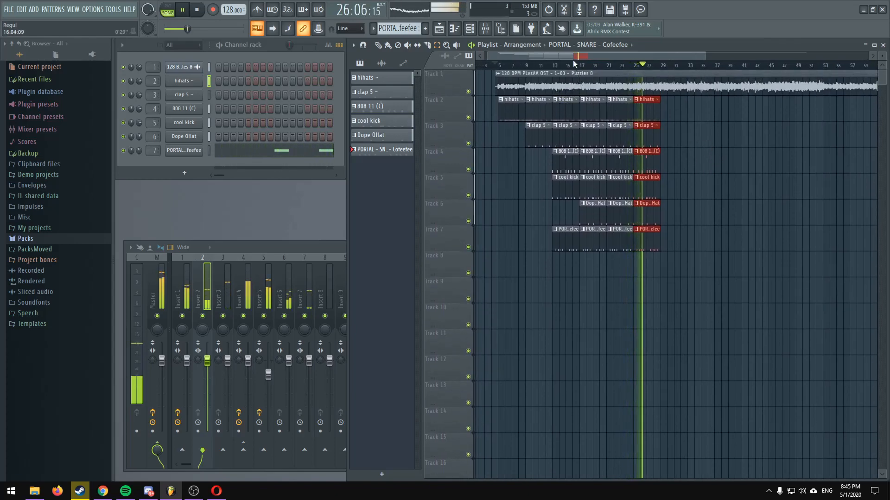
pyautogui.moveTo(670, 99); pyautogui.dragTo(666, 141)
pyautogui.click(471, 45)
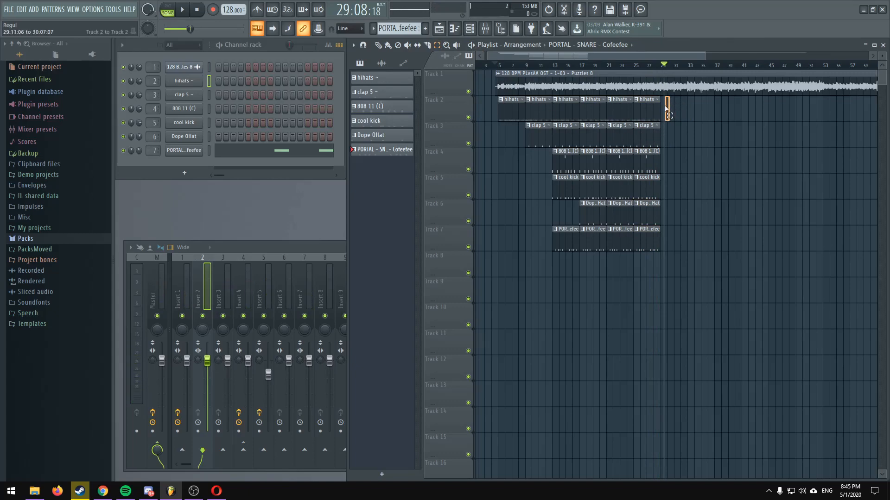
# Step: Try duplicating the bar 25 drum clips on Tracks 2 to 7 to bar 29
pyautogui.moveTo(667, 113); pyautogui.dragTo(649, 285)
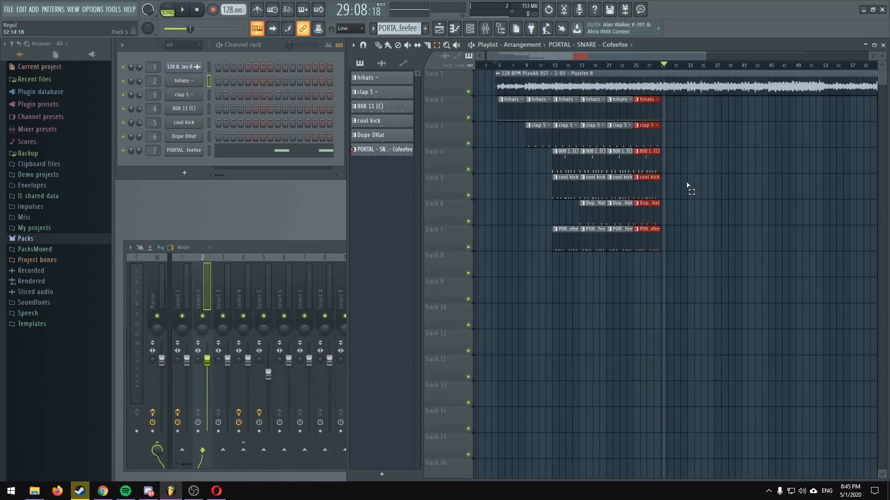
pyautogui.hotkey('ctrl', 'b')
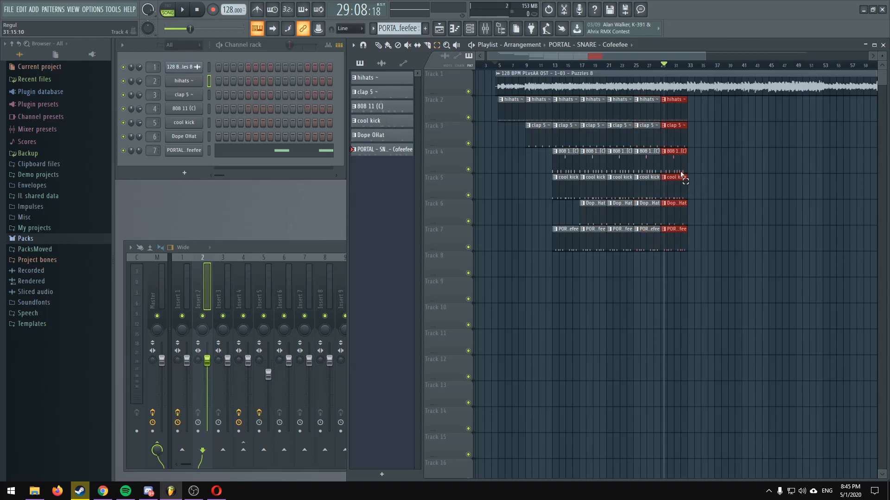
pyautogui.hotkey('ctrl', 'z')
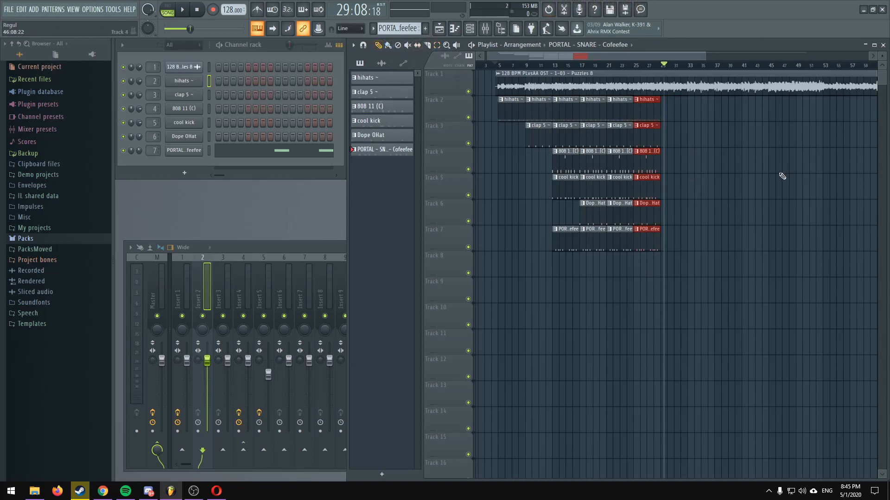
# Step: Review the full length of the Puzzles 8 sample and play it around bars 53 and 71 to judge its later sections
pyautogui.scroll(-5, 670, 72)
pyautogui.scroll(-3, 686, 70)
pyautogui.scroll(6, 686, 70)
pyautogui.scroll(-1, 660, 68)
pyautogui.scroll(-2, 662, 68)
pyautogui.scroll(2, 655, 119)
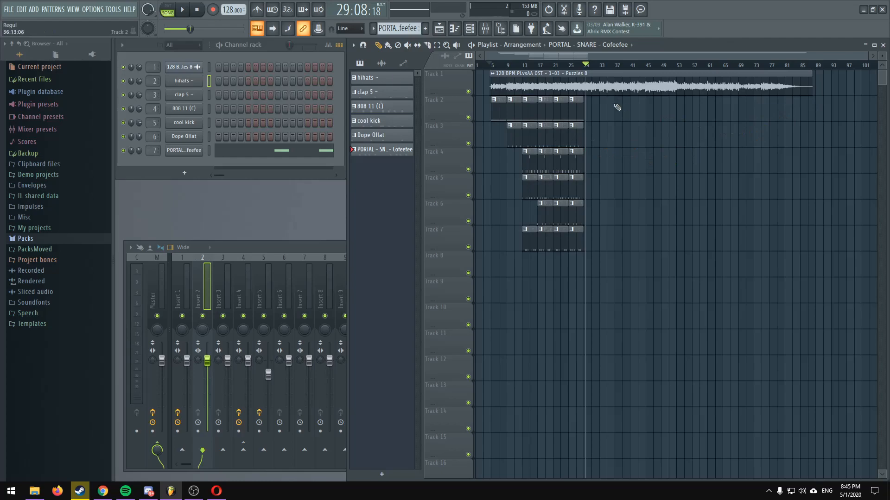
pyautogui.click(678, 69)
pyautogui.press('space')
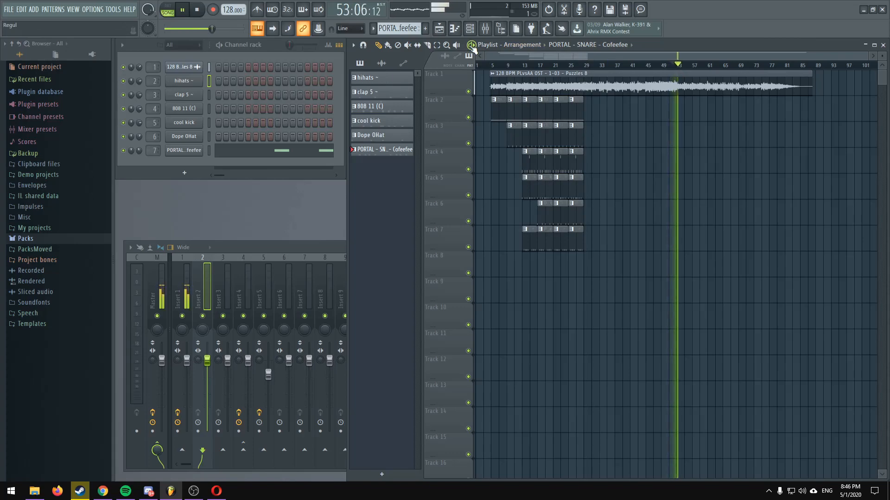
pyautogui.press('space')
pyautogui.click(765, 66)
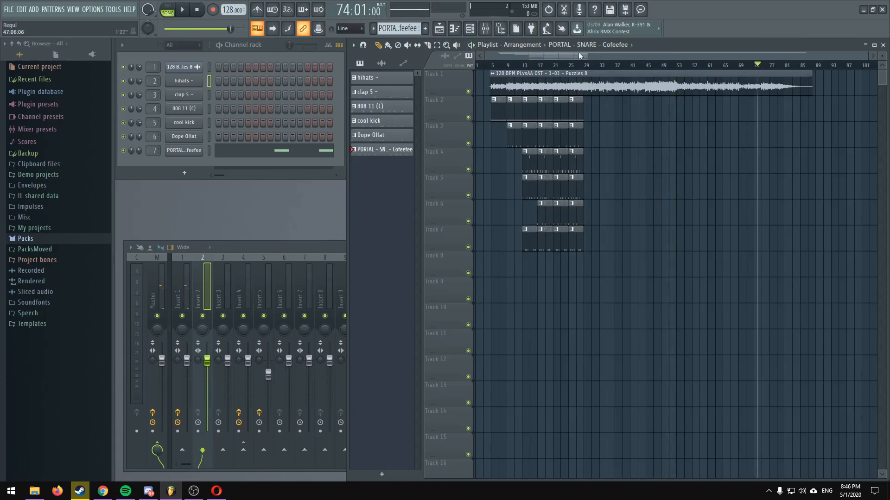
pyautogui.click(471, 46)
pyautogui.press('space')
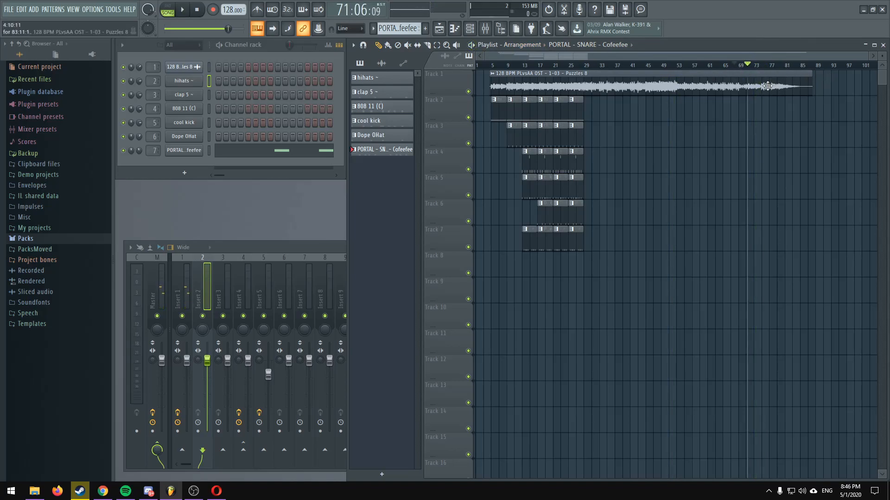
# Step: Slice the Puzzles 8 sample clip on Track 1 at bar 71
pyautogui.scroll(6, 756, 68)
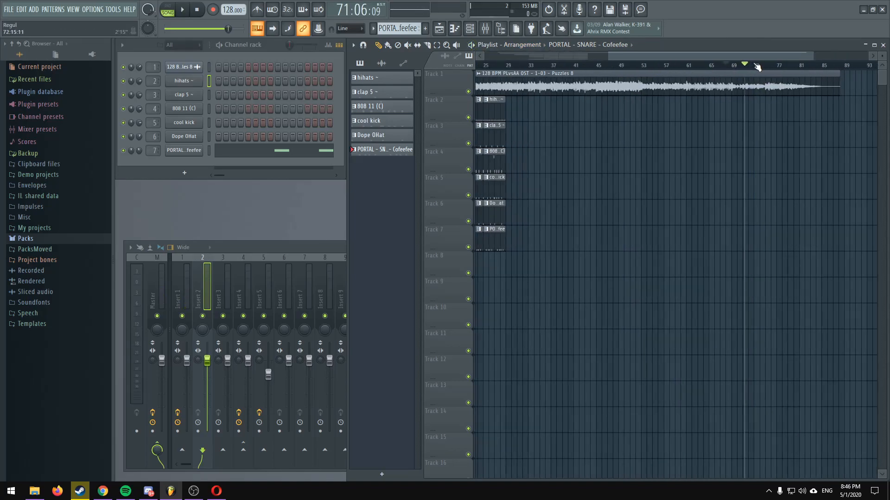
pyautogui.scroll(4, 667, 66)
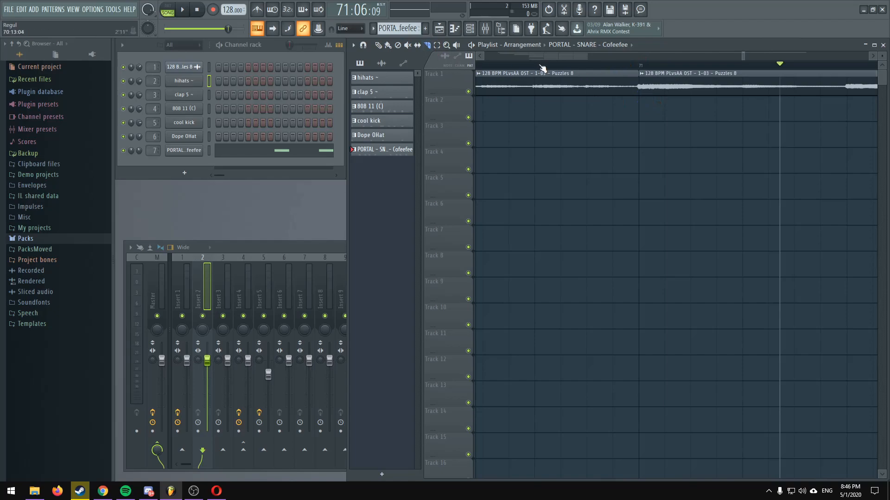
pyautogui.scroll(-5, 648, 68)
pyautogui.scroll(5, 649, 70)
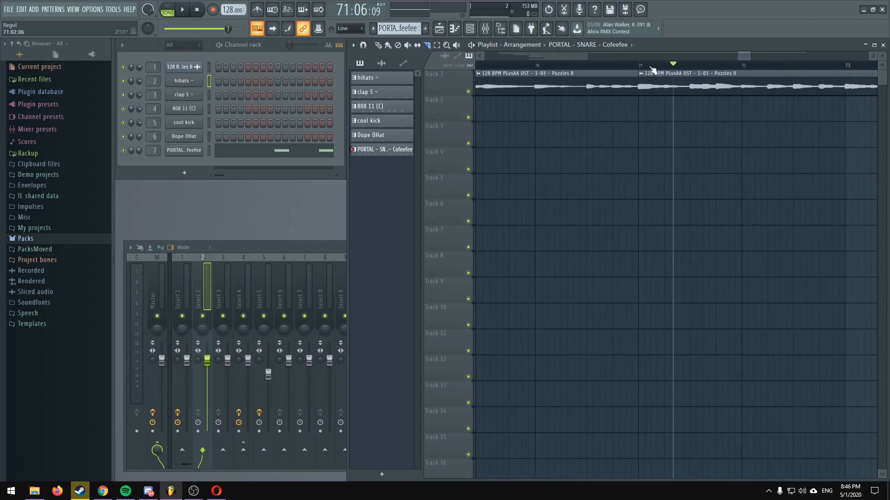
pyautogui.scroll(2, 648, 68)
pyautogui.scroll(-3, 667, 67)
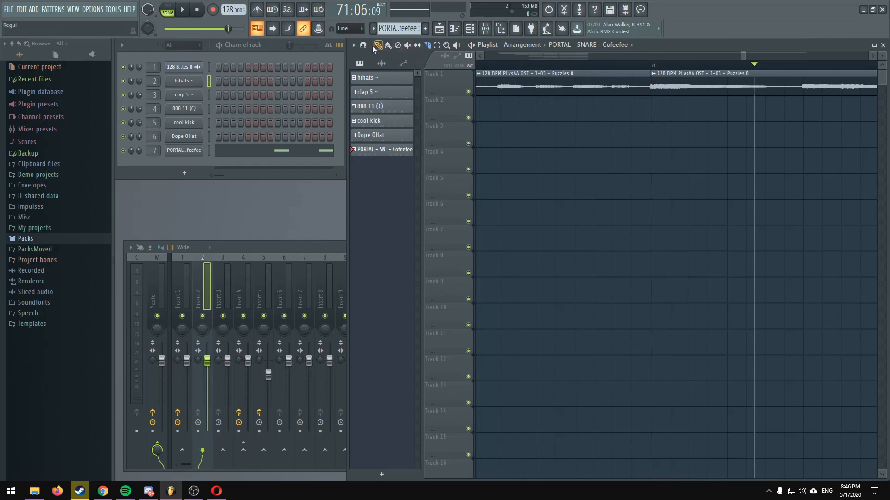
pyautogui.scroll(-5, 721, 65)
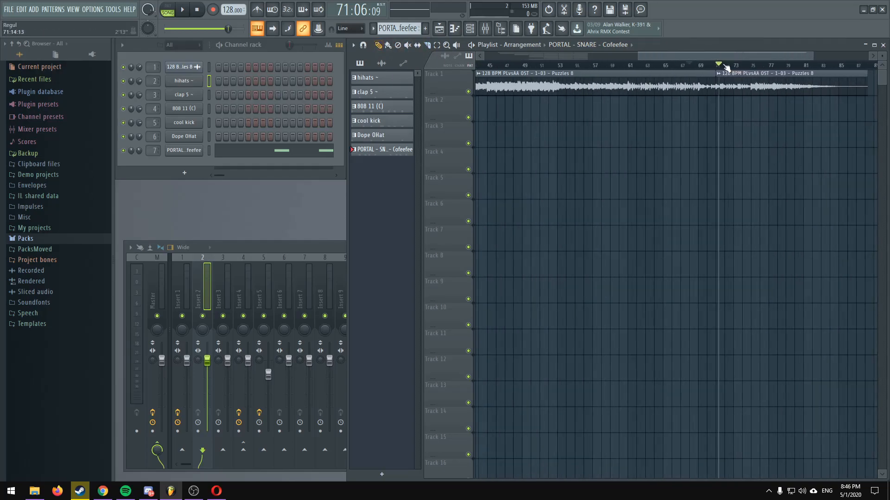
# Step: Slice the Puzzles 8 clip at bar 5 and delete the short piece before the cut
pyautogui.moveTo(723, 53); pyautogui.dragTo(514, 53)
pyautogui.scroll(10, 510, 67)
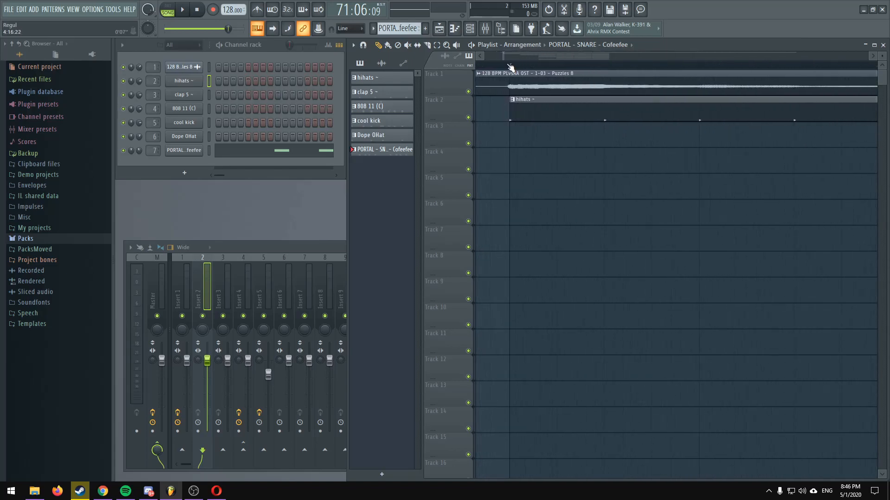
pyautogui.click(527, 75)
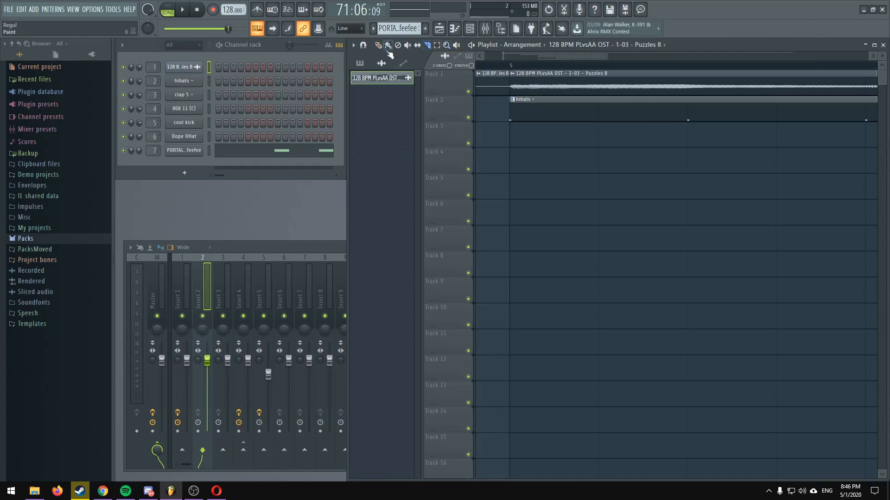
pyautogui.scroll(-2, 514, 70)
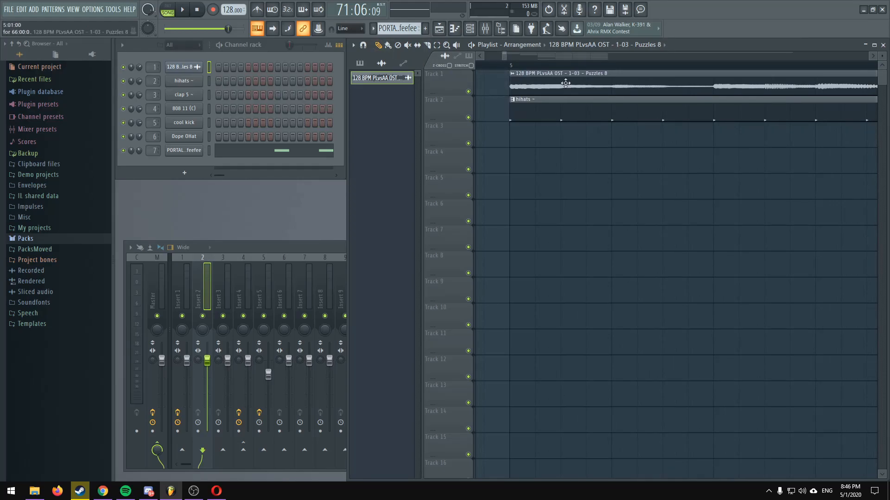
# Step: Play the arrangement from bar 5 to check the trimmed start of the Puzzles 8 sample
pyautogui.scroll(-4, 523, 67)
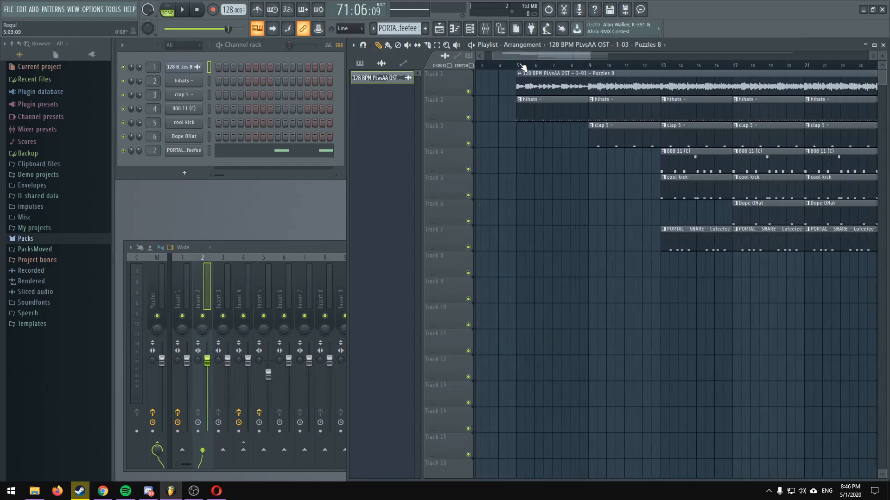
pyautogui.press('space')
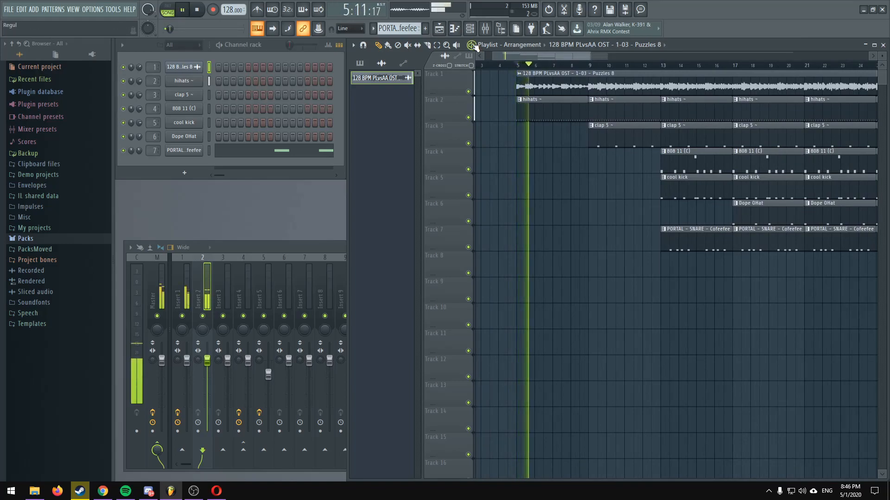
# Step: Place a second Puzzles 8 clip on Track 1 at bar 71, directly after the first one
pyautogui.scroll(-4, 573, 68)
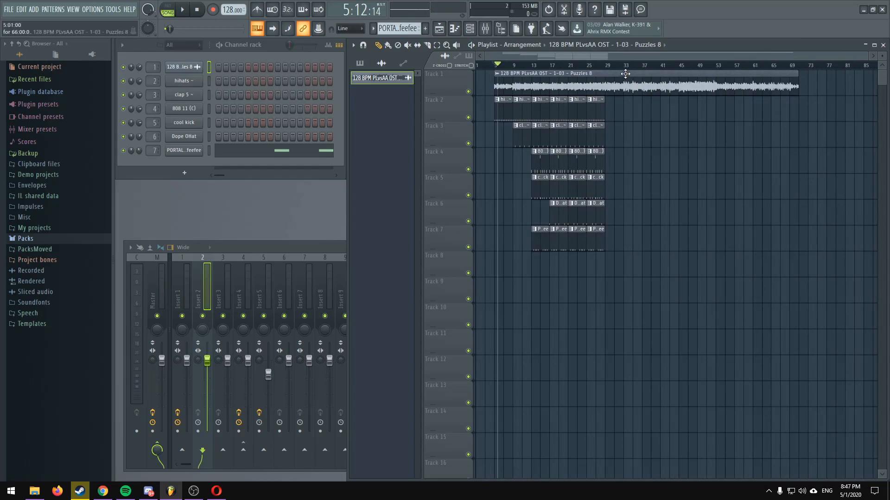
pyautogui.click(804, 79)
pyautogui.scroll(3, 815, 69)
pyautogui.scroll(-3, 817, 67)
pyautogui.moveTo(671, 52); pyautogui.dragTo(744, 58)
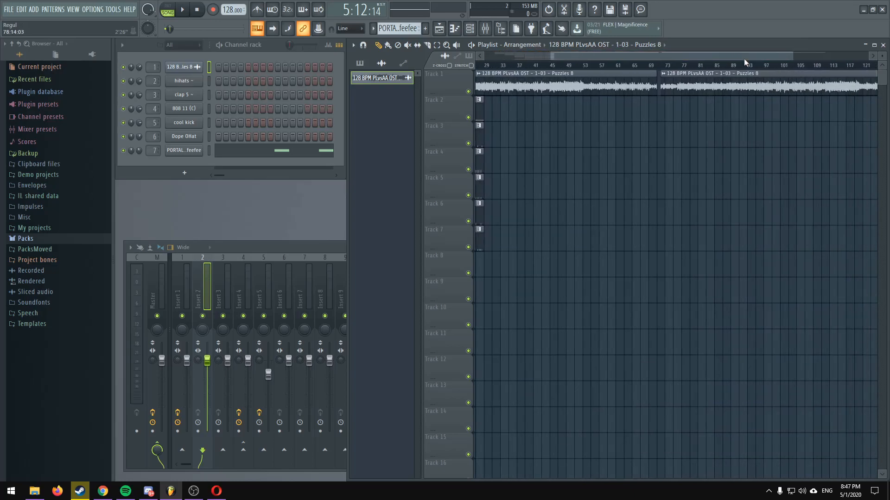
pyautogui.scroll(-2, 743, 67)
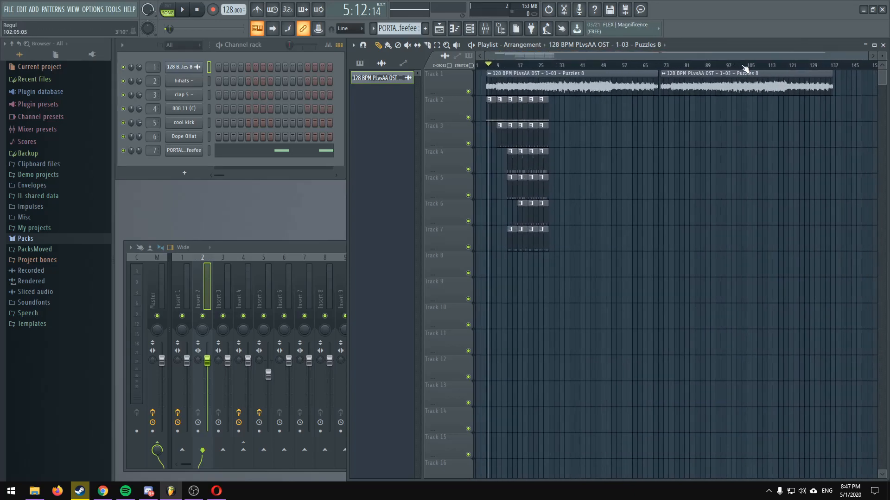
# Step: Play the transition between the two Puzzles 8 clips around bar 71
pyautogui.scroll(10, 645, 75)
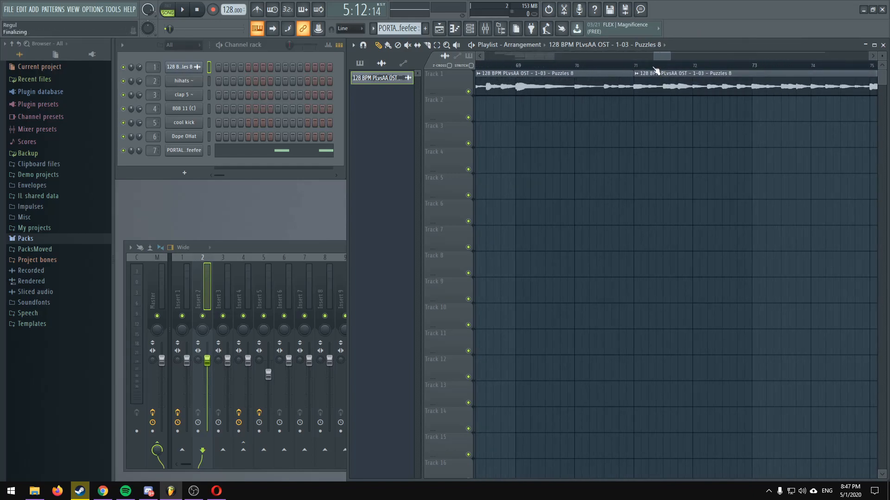
pyautogui.scroll(-4, 640, 69)
pyautogui.press('space')
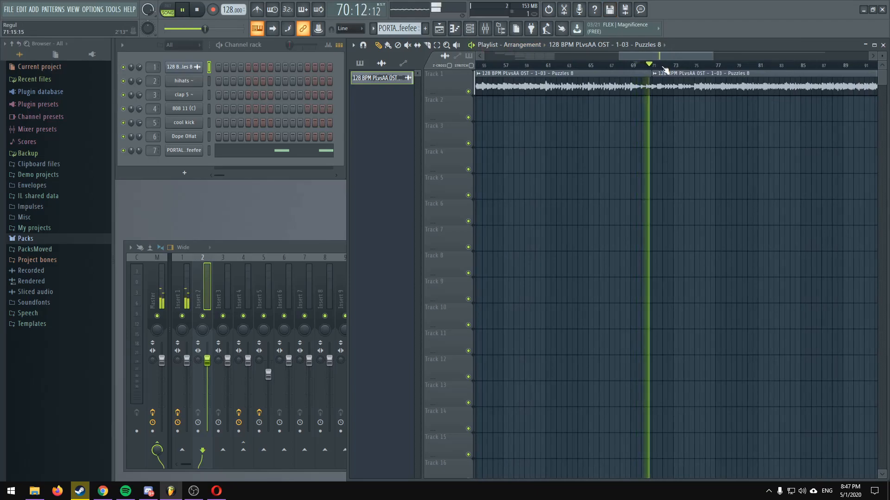
pyautogui.scroll(-3, 665, 68)
pyautogui.scroll(-1, 665, 70)
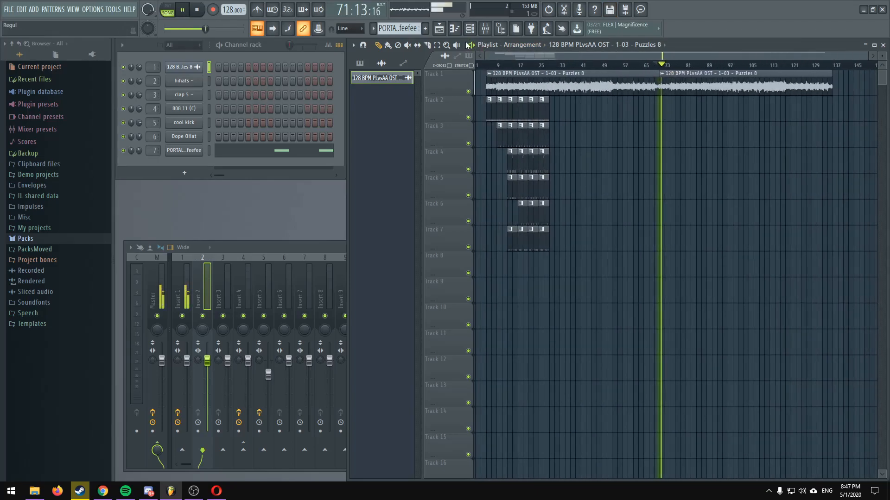
pyautogui.press('space')
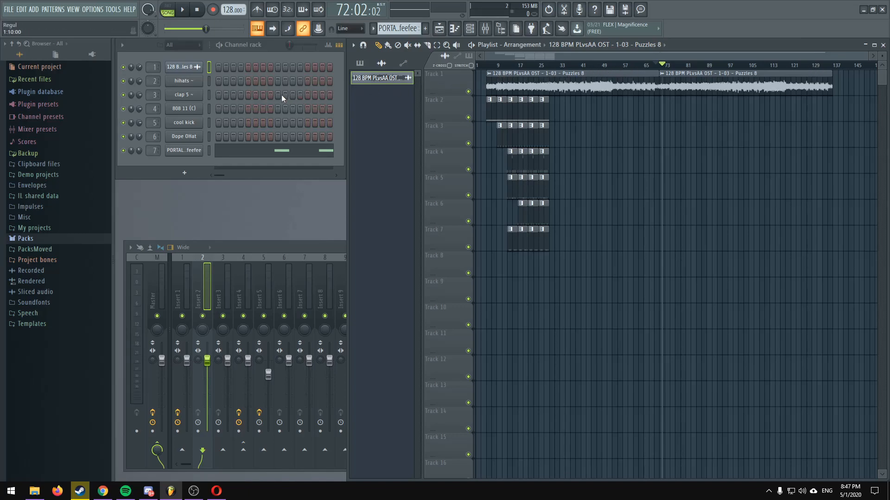
# Step: Set the declicking mode of the Puzzles 8 sample channel to Generic (bleeding)
pyautogui.click(195, 69)
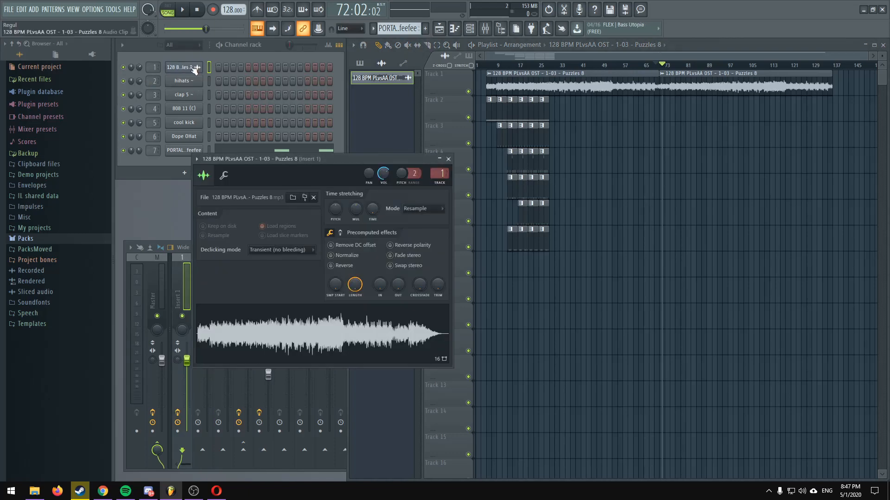
pyautogui.click(448, 159)
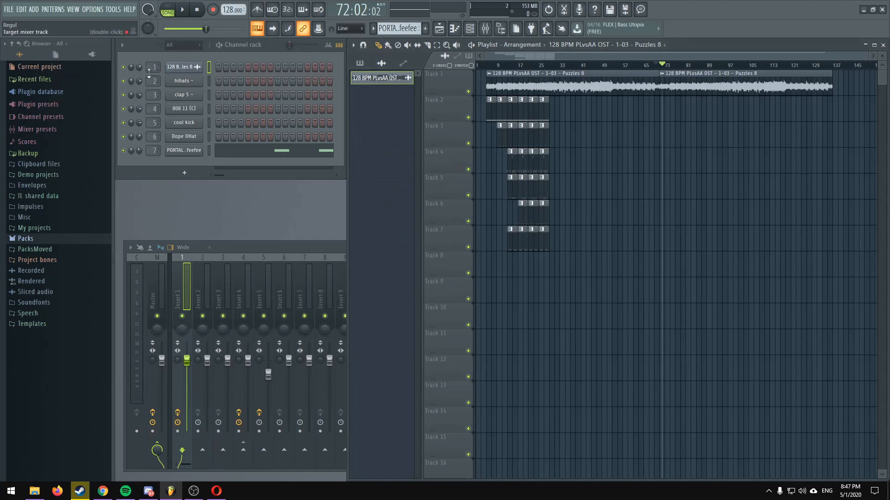
pyautogui.click(189, 69)
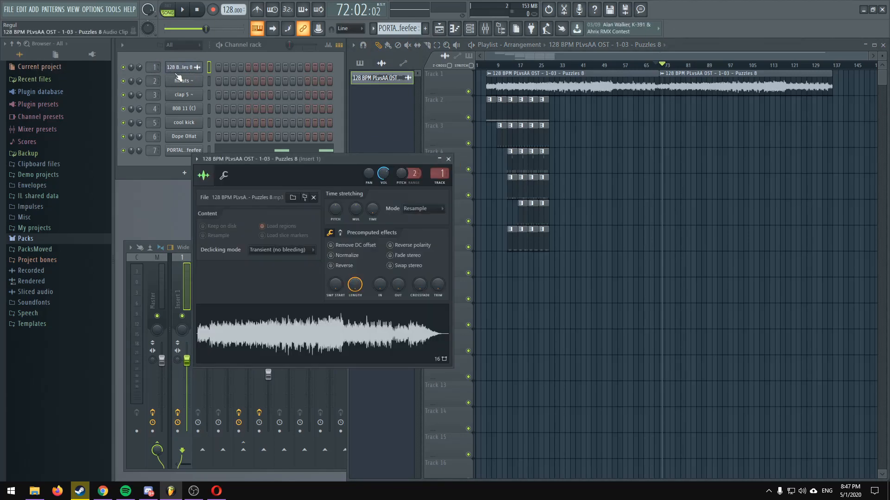
pyautogui.click(259, 251)
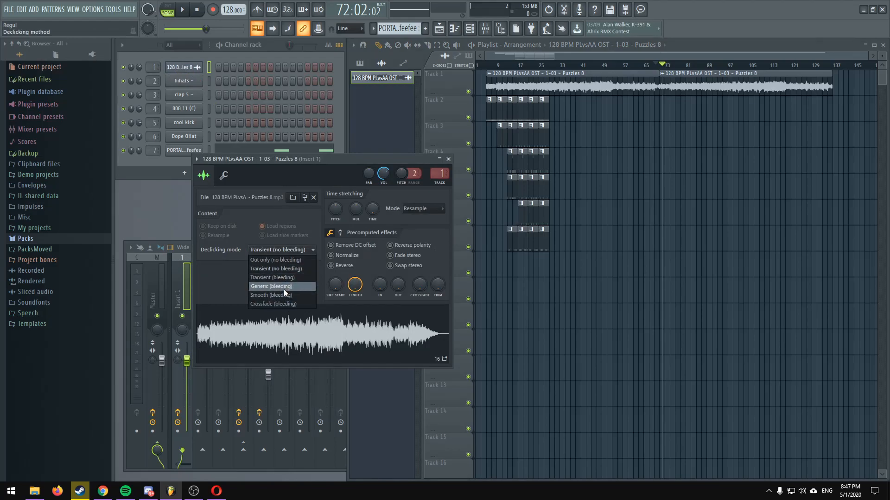
pyautogui.click(267, 286)
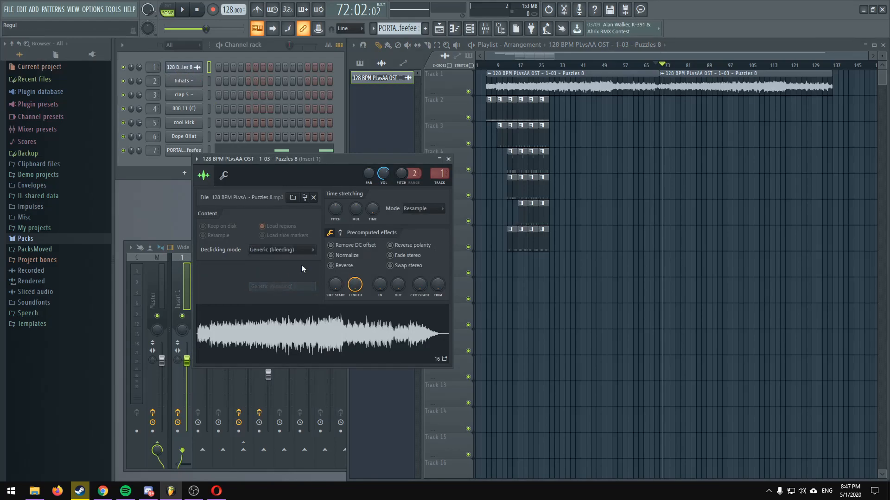
# Step: Replay the join at bar 71 from bar 70, inspect the waveform at the cut, and close the sample's channel settings
pyautogui.scroll(2, 665, 70)
pyautogui.scroll(3, 662, 69)
pyautogui.click(655, 66)
pyautogui.press('space')
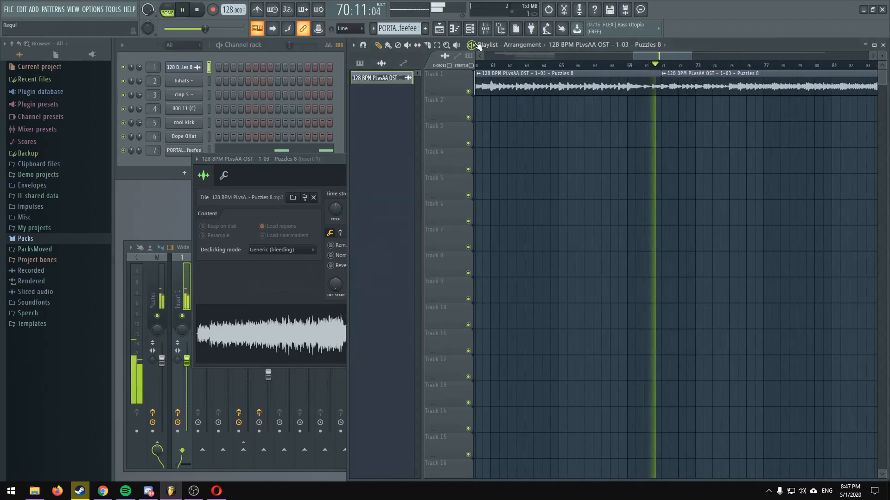
pyautogui.press('space')
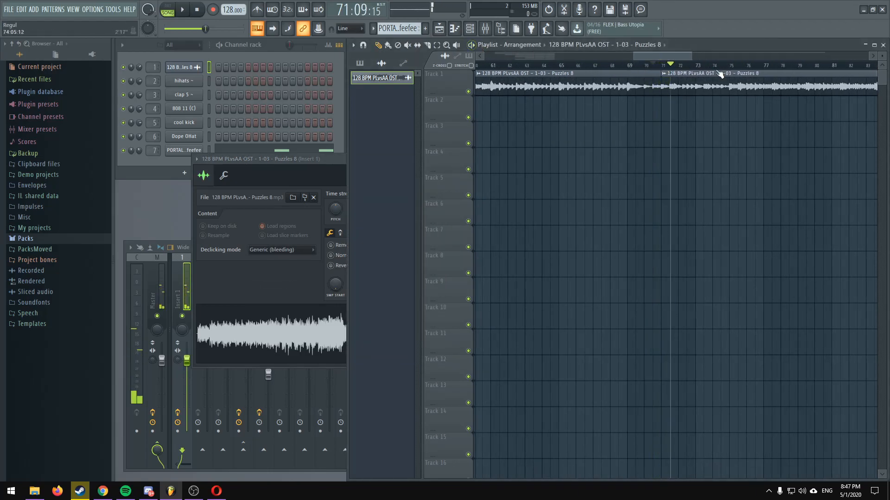
pyautogui.scroll(3, 643, 67)
pyautogui.scroll(4, 644, 68)
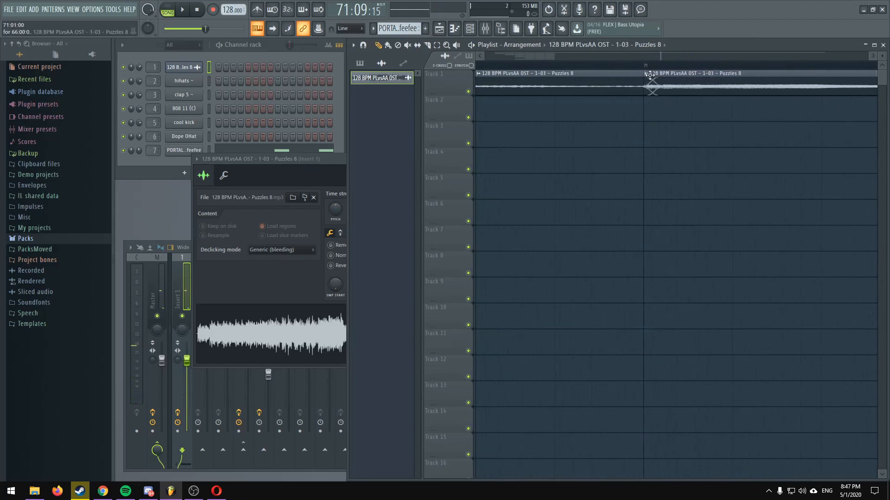
pyautogui.scroll(-5, 660, 70)
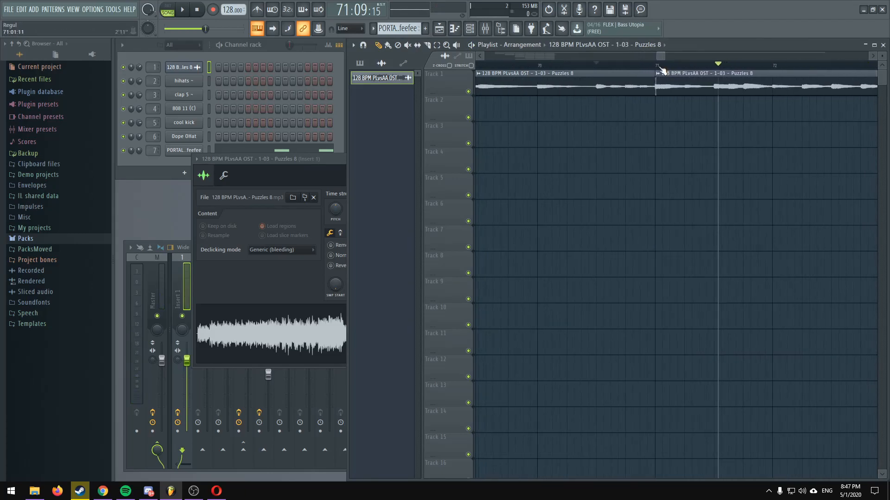
pyautogui.click(333, 162)
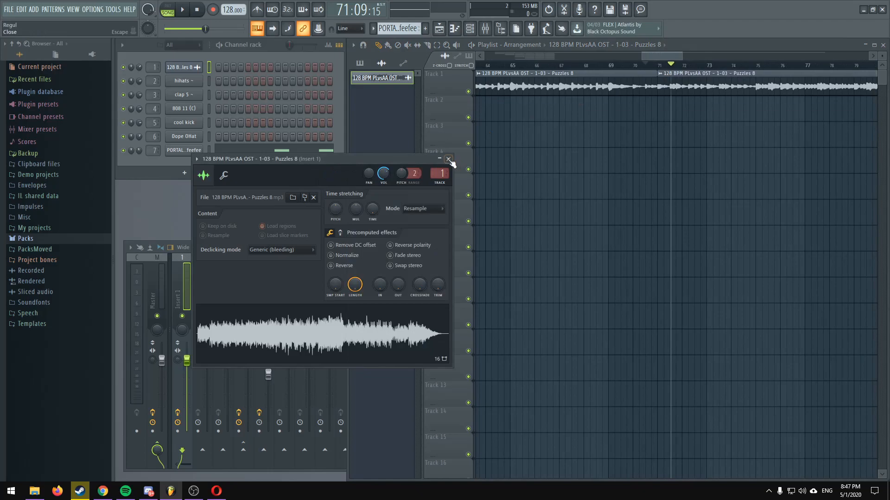
pyautogui.click(450, 160)
pyautogui.scroll(-4, 610, 69)
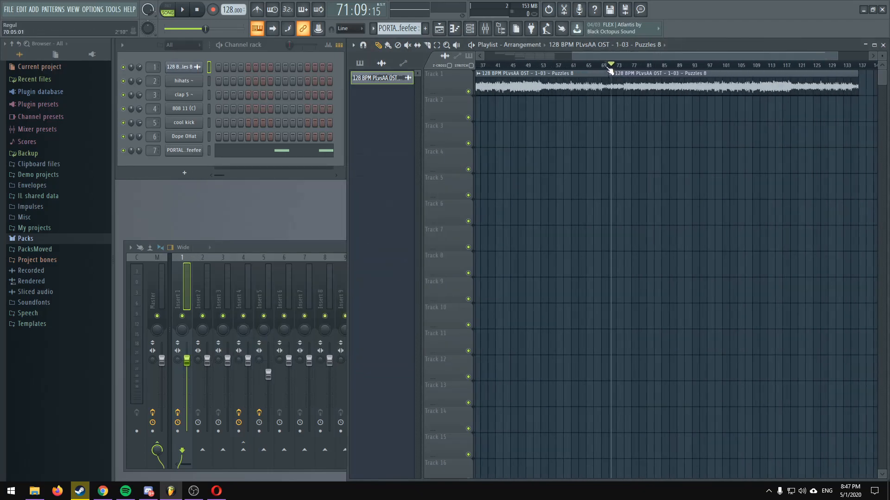
pyautogui.scroll(-2, 610, 70)
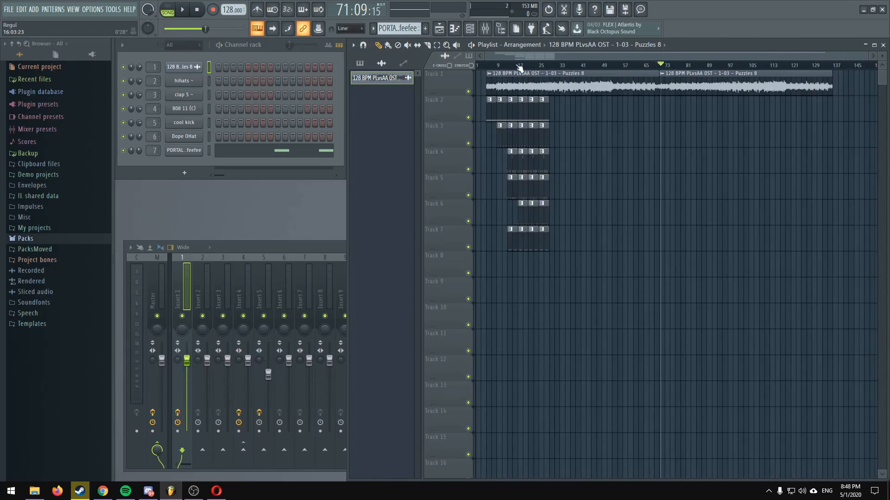
pyautogui.scroll(4, 491, 54)
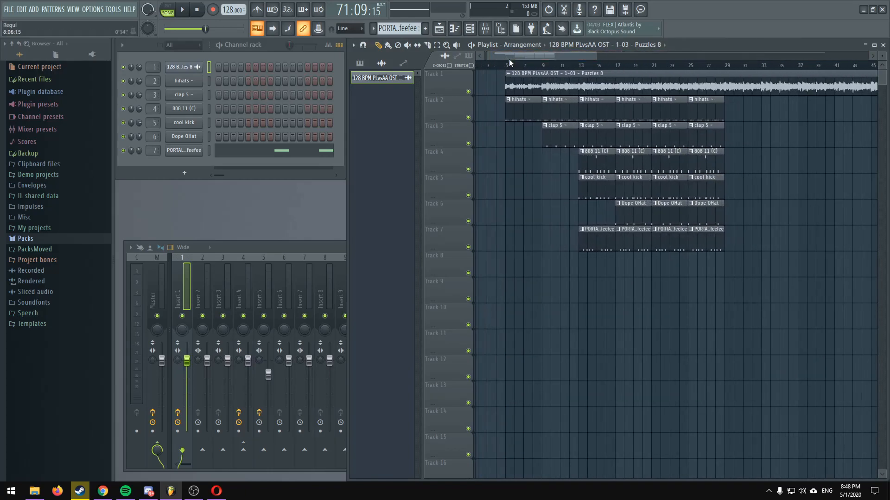
pyautogui.scroll(-4, 558, 69)
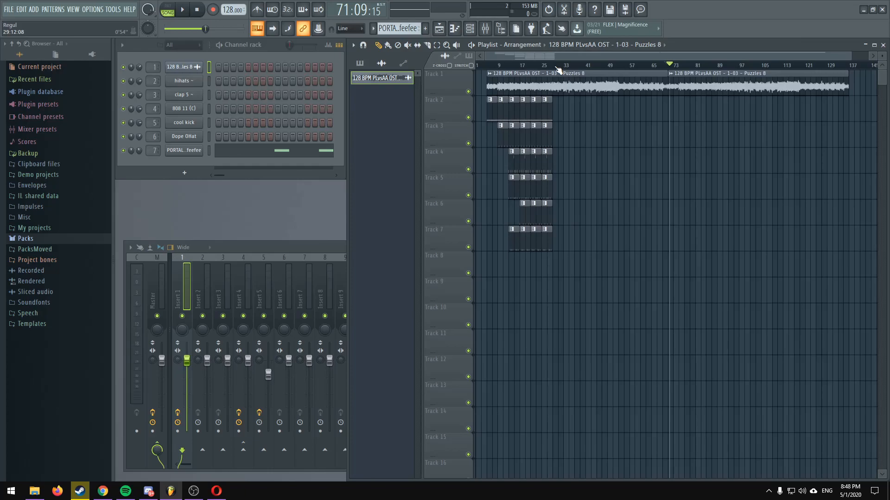
pyautogui.doubleClick(304, 246)
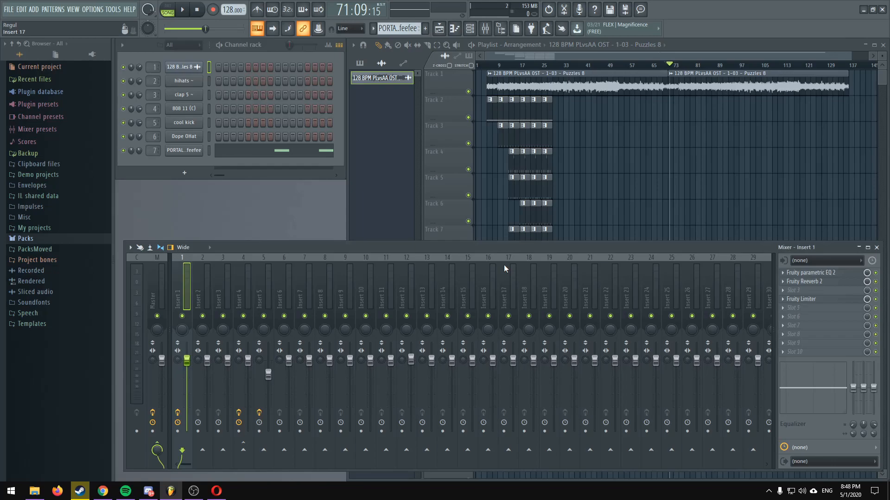
pyautogui.click(716, 45)
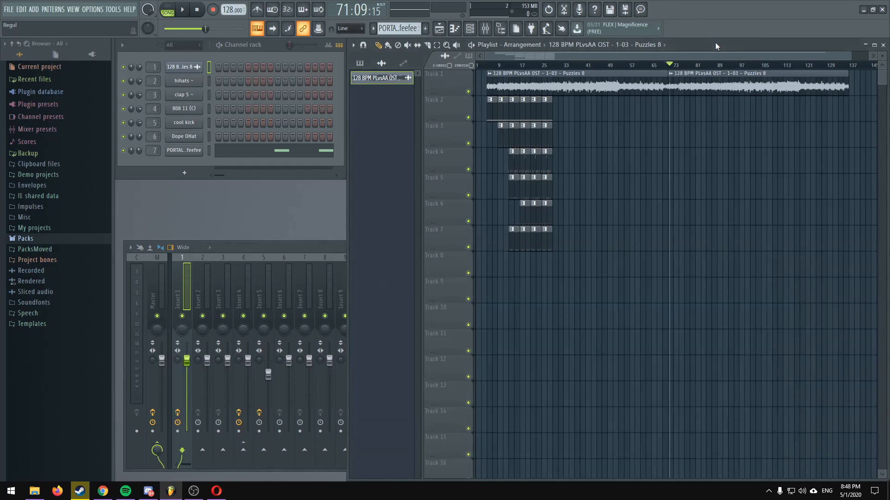